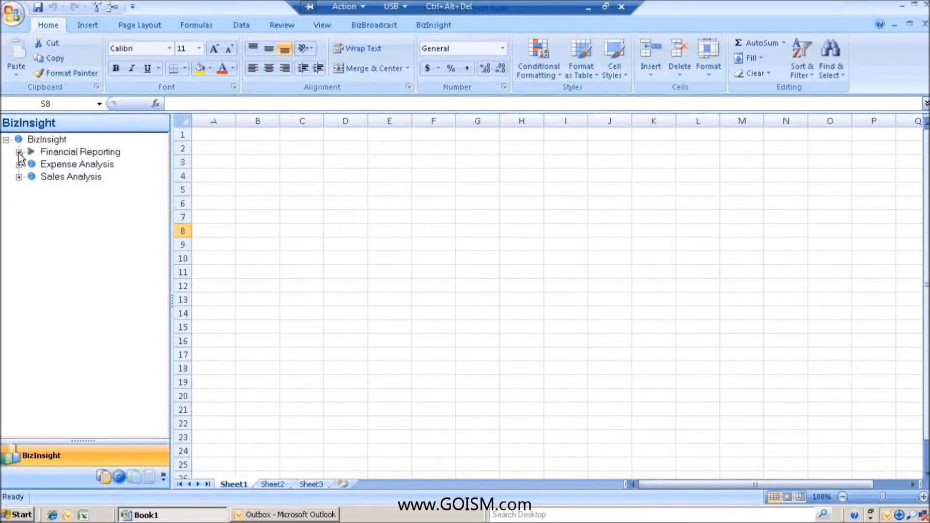
Expand Financial Reporting and its Templates branch, widen the navigation pane, and insert a new node under Templates.
{"action": "left_click", "coordinate": [19, 152]}
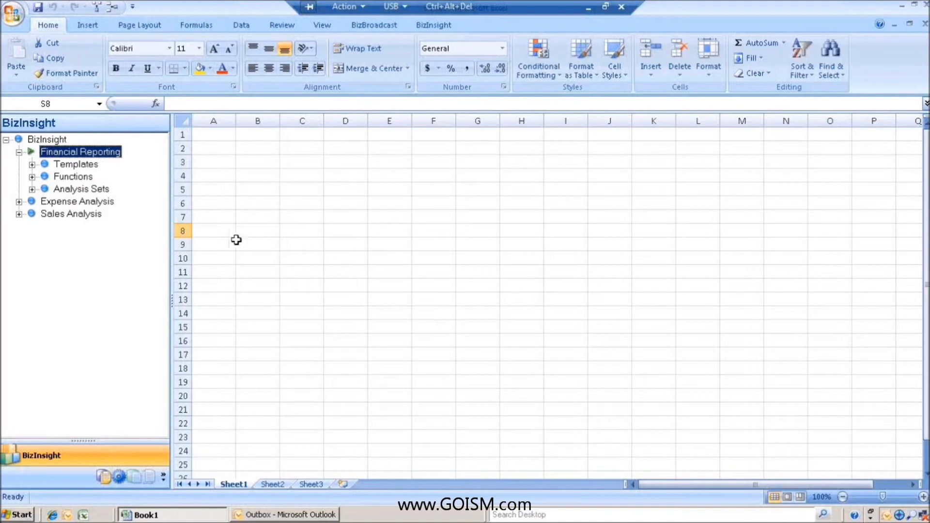
{"action": "left_click", "coordinate": [32, 165]}
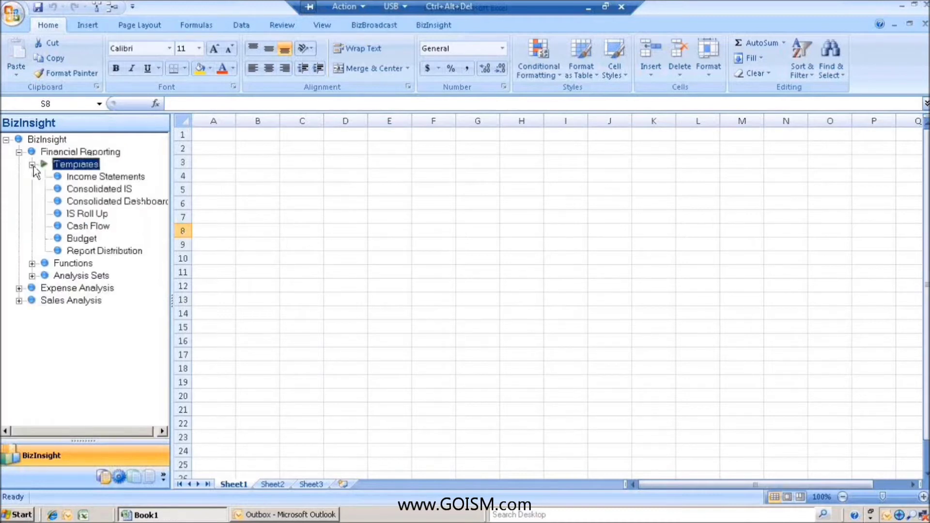
{"action": "left_click_drag", "start_coordinate": [172, 169], "coordinate": [182, 168]}
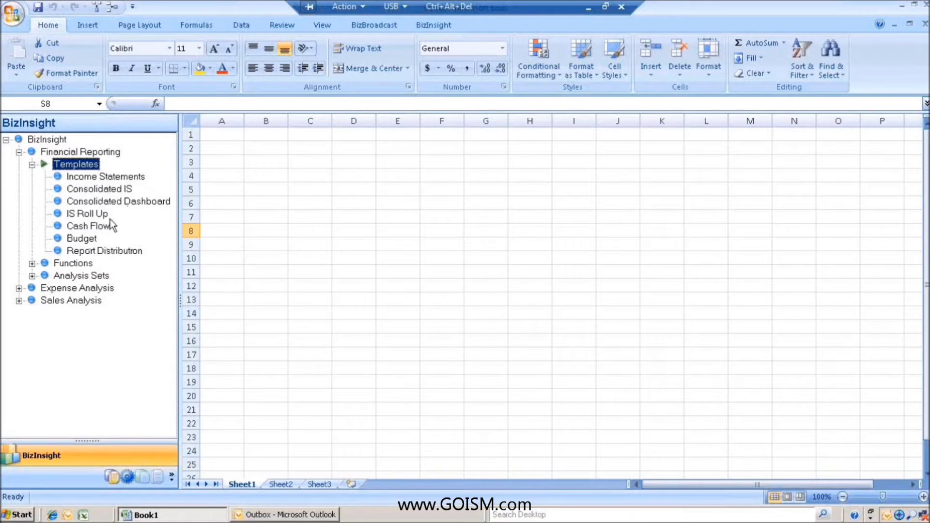
{"action": "right_click", "coordinate": [81, 166]}
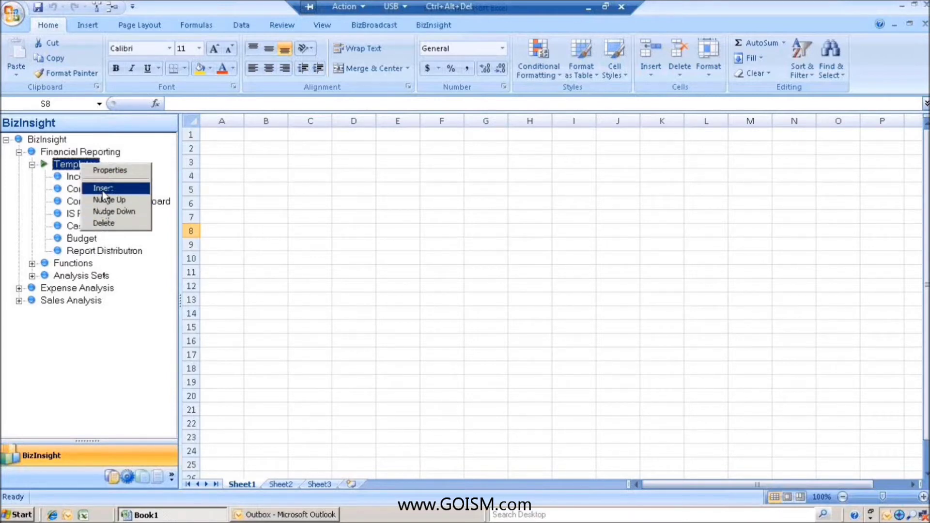
{"action": "left_click", "coordinate": [103, 189]}
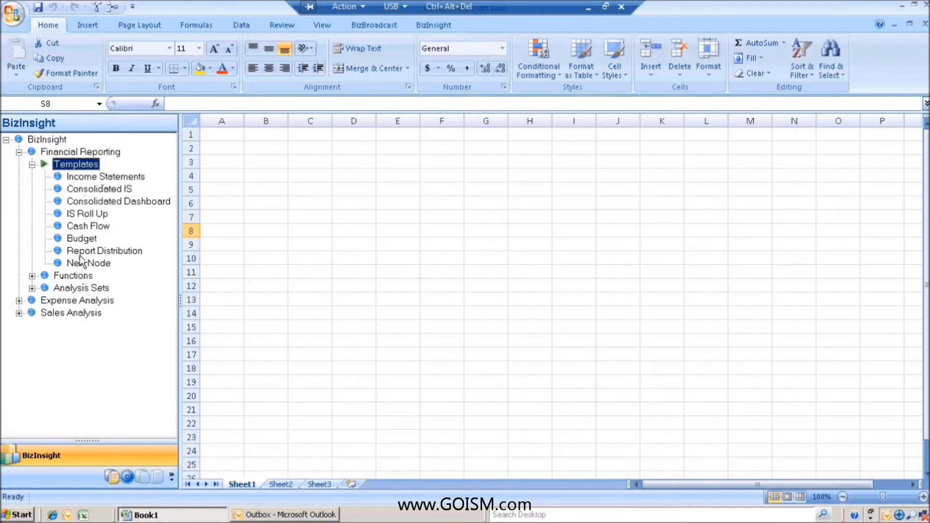
Open the Income Statements template in the workbook and inspect its company and year cells.
{"action": "left_click", "coordinate": [82, 178]}
{"action": "left_click_drag", "start_coordinate": [82, 181], "coordinate": [340, 198]}
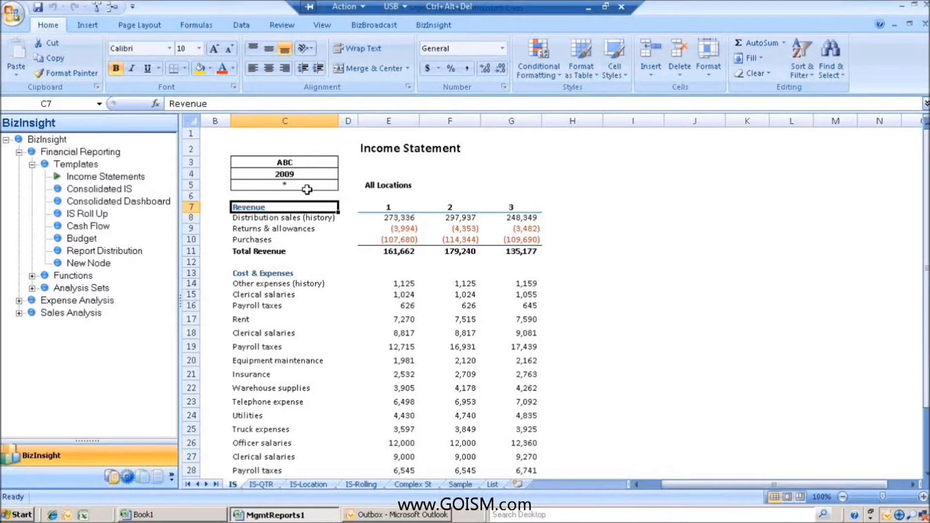
{"action": "left_click", "coordinate": [276, 162]}
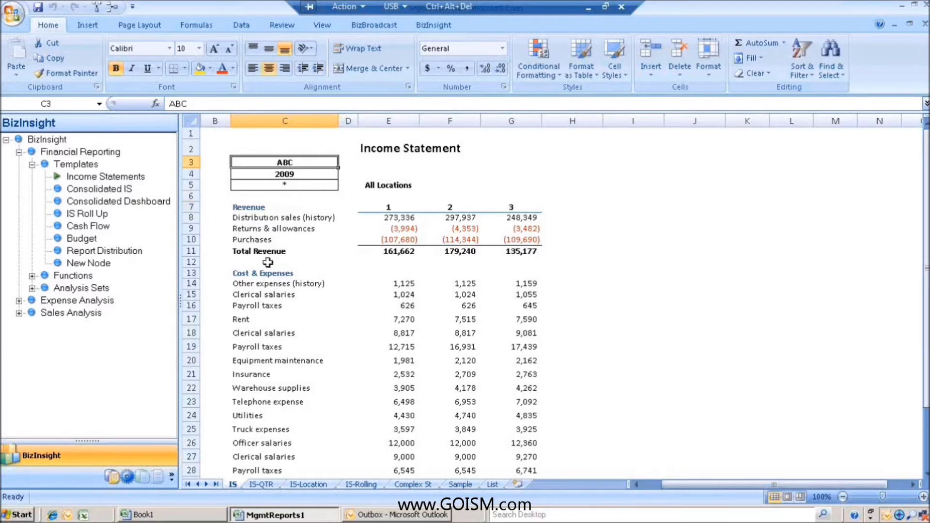
{"action": "left_click", "coordinate": [301, 178]}
Set the income statement's location to 00 and return it to * for all locations.
{"action": "left_click", "coordinate": [303, 186]}
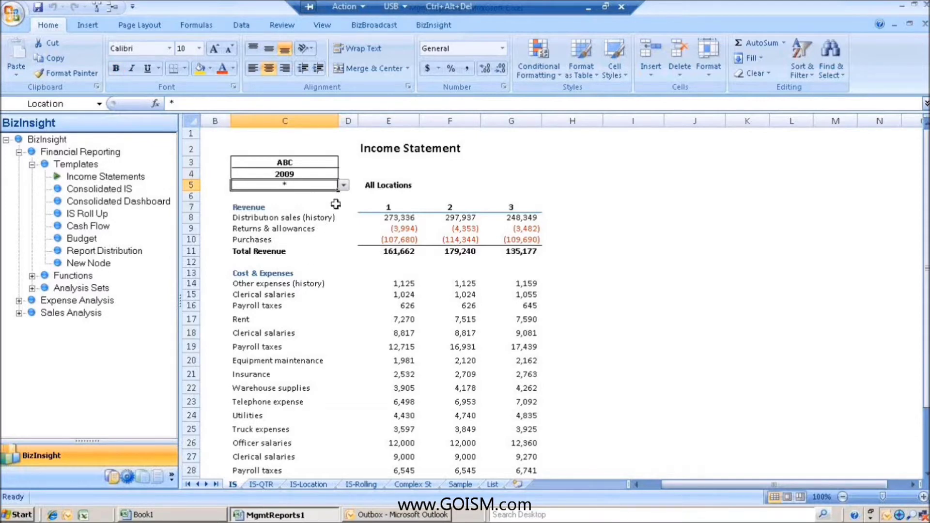
{"action": "left_click", "coordinate": [344, 185]}
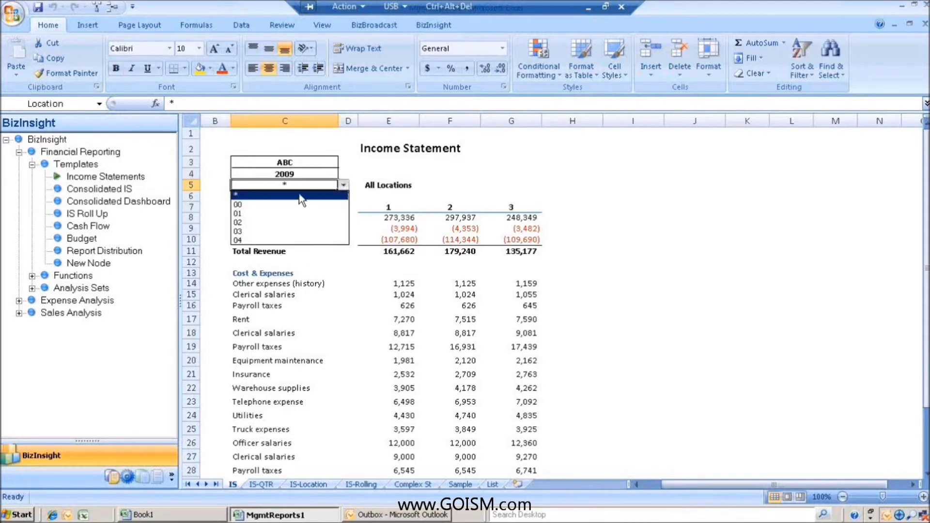
{"action": "left_click", "coordinate": [270, 206]}
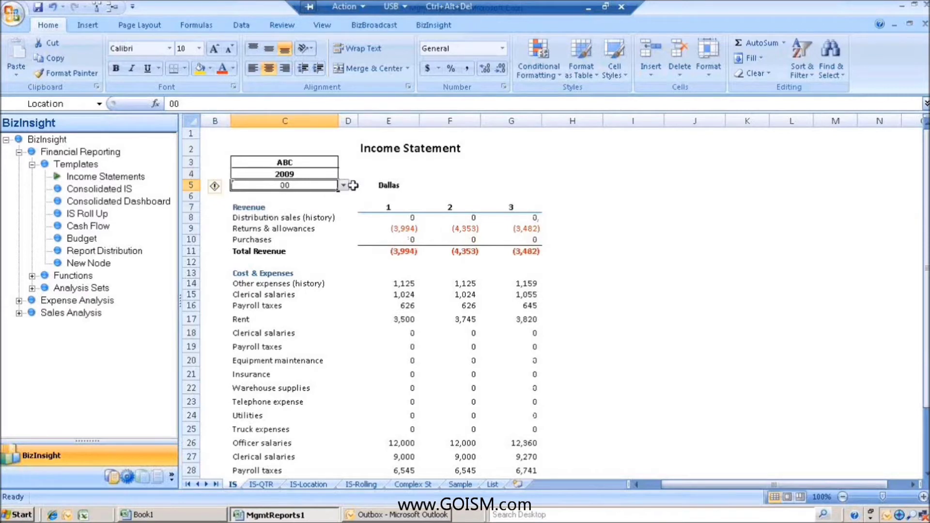
{"action": "left_click", "coordinate": [344, 185]}
{"action": "left_click", "coordinate": [269, 194]}
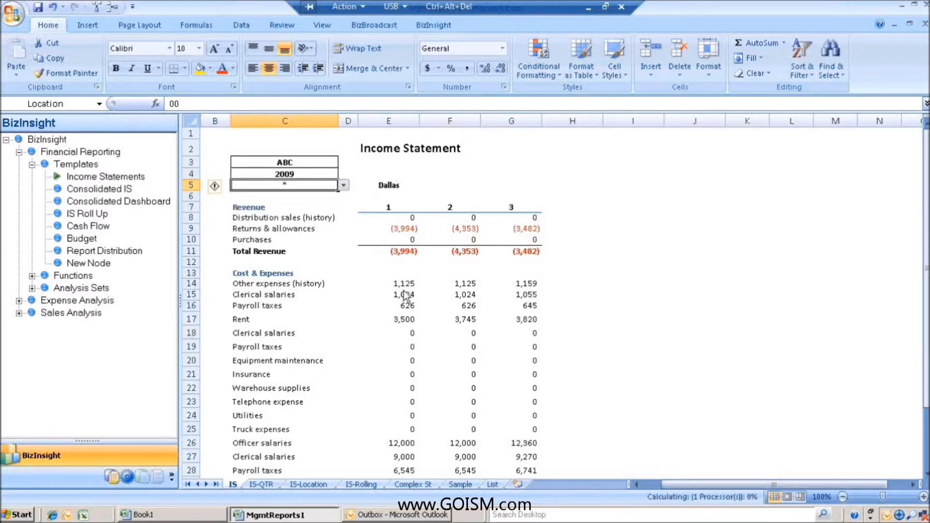
Set the income statement's year to 2010 and return it to 2009.
{"action": "left_click", "coordinate": [325, 175]}
{"action": "left_click", "coordinate": [344, 175]}
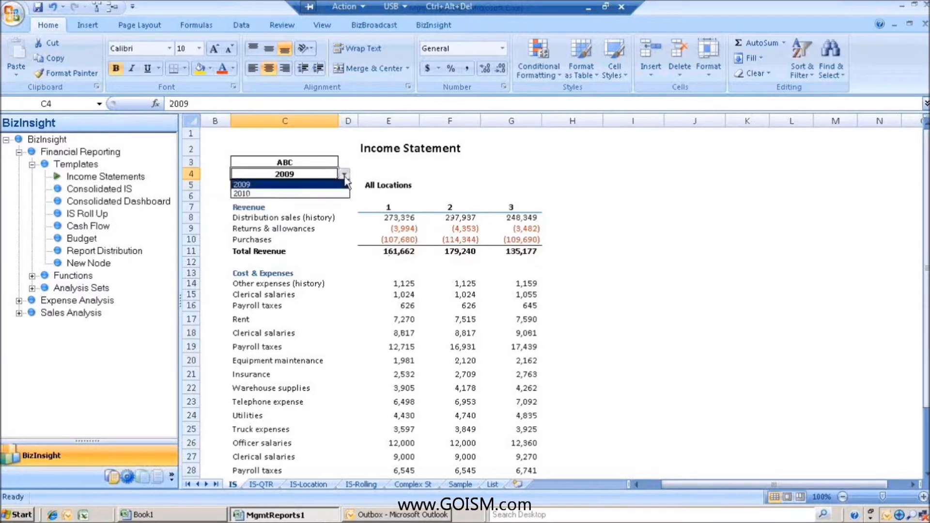
{"action": "left_click", "coordinate": [339, 193]}
{"action": "left_click", "coordinate": [343, 174]}
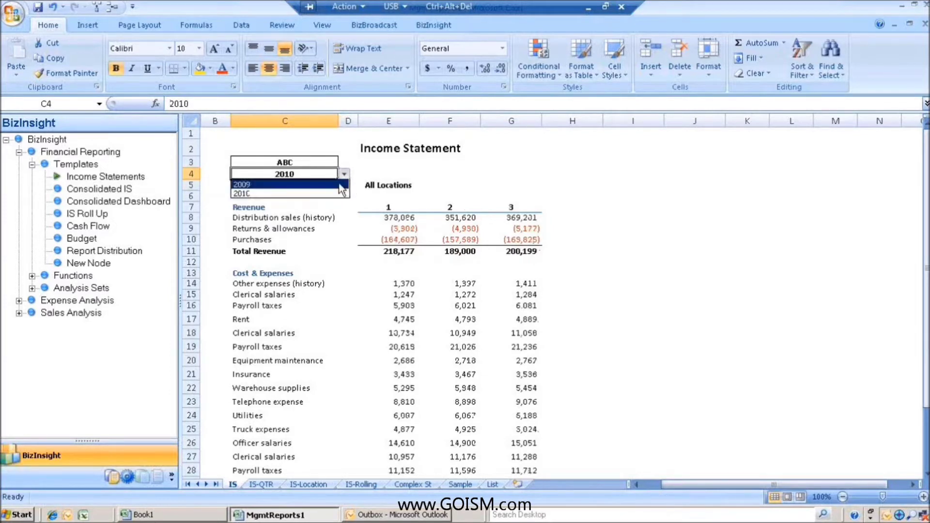
{"action": "left_click", "coordinate": [340, 184]}
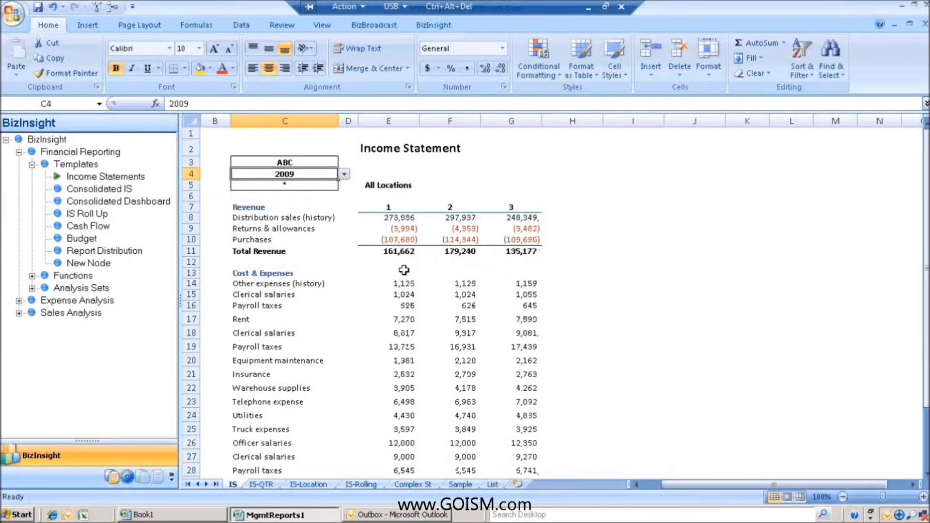
Fill the period 3 column of the income statement, from its header down, across to periods 4 through 6.
{"action": "scroll", "coordinate": [533, 194], "scroll_direction": "down", "scroll_amount": 1}
{"action": "left_click_drag", "start_coordinate": [511, 166], "coordinate": [494, 473]}
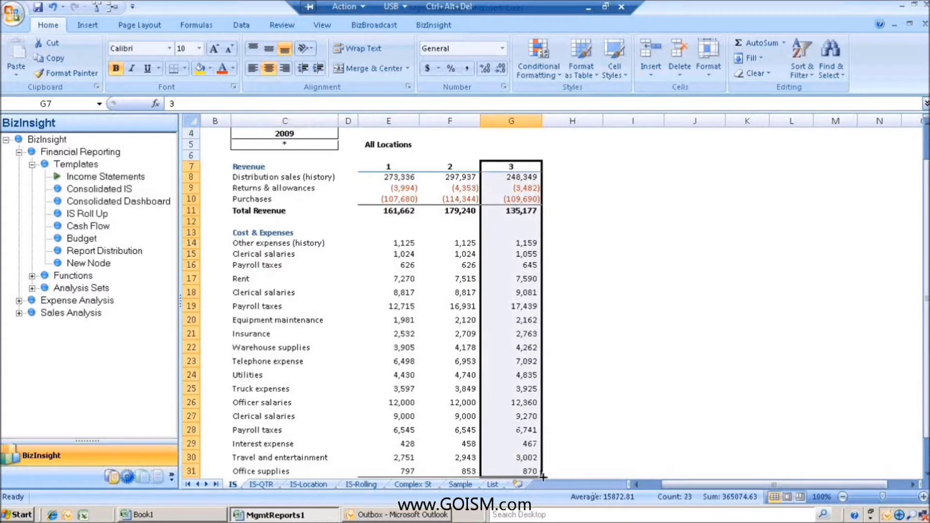
{"action": "left_click_drag", "start_coordinate": [543, 478], "coordinate": [714, 471]}
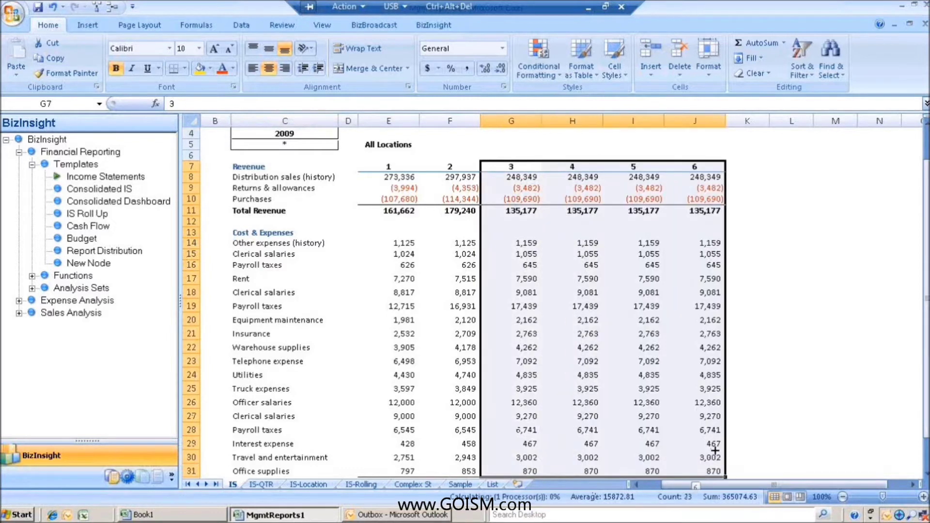
{"action": "left_click", "coordinate": [842, 303]}
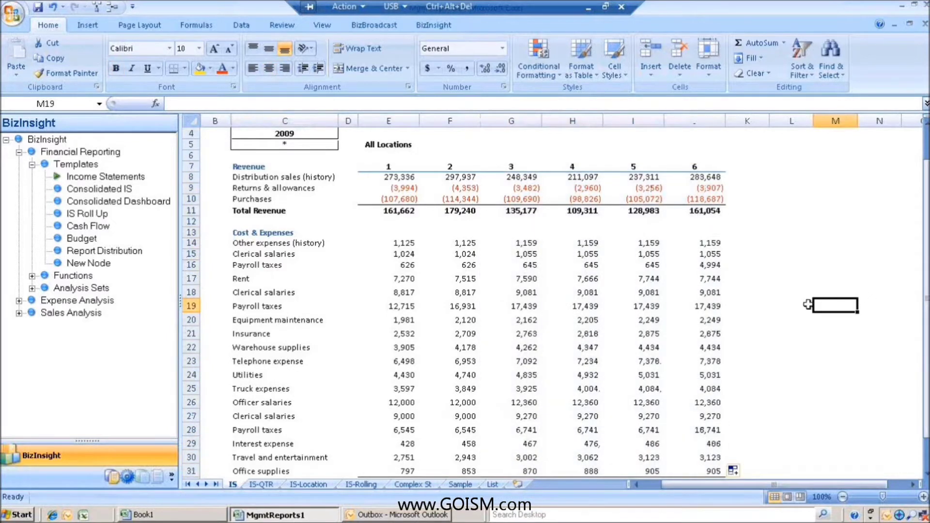
{"action": "scroll", "coordinate": [806, 304], "scroll_direction": "up", "scroll_amount": 1}
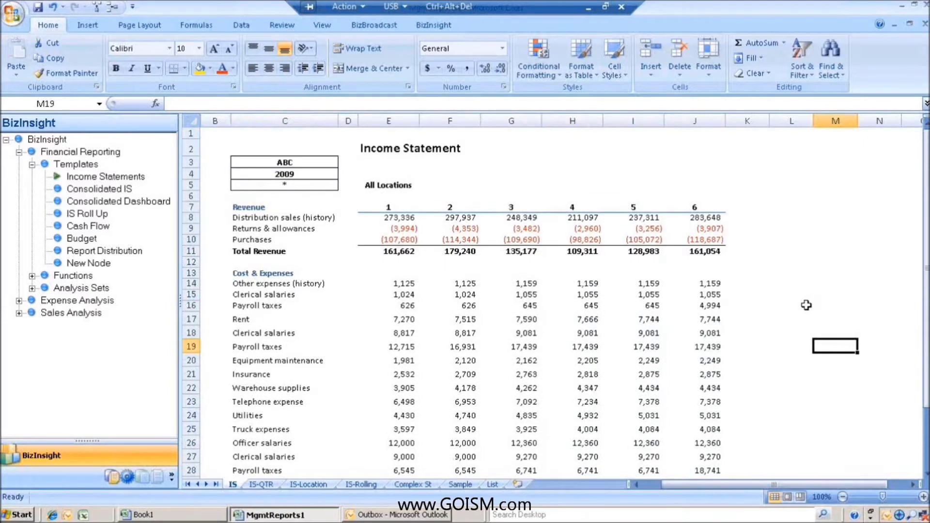
Drill down on Total Revenue for period 3 with the Transactions NET Drilldown Pivot.
{"action": "left_click", "coordinate": [525, 250]}
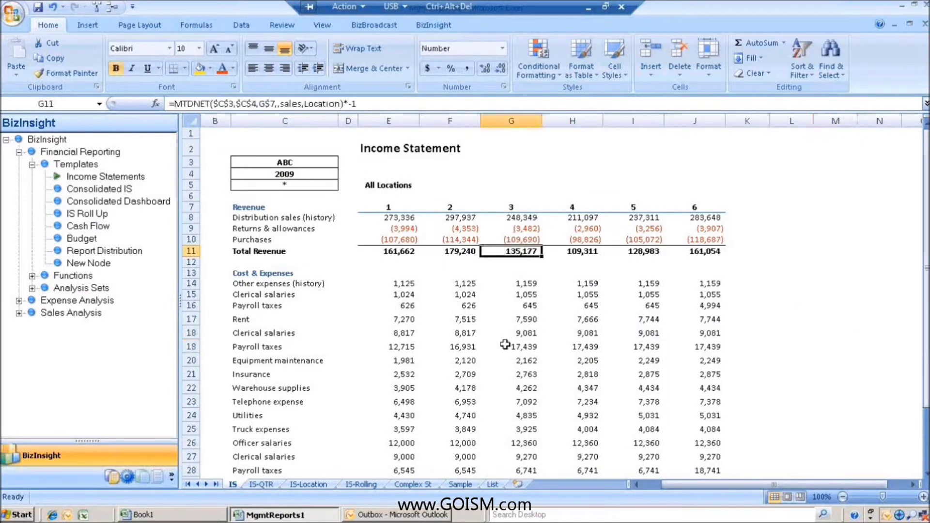
{"action": "right_click", "coordinate": [519, 252]}
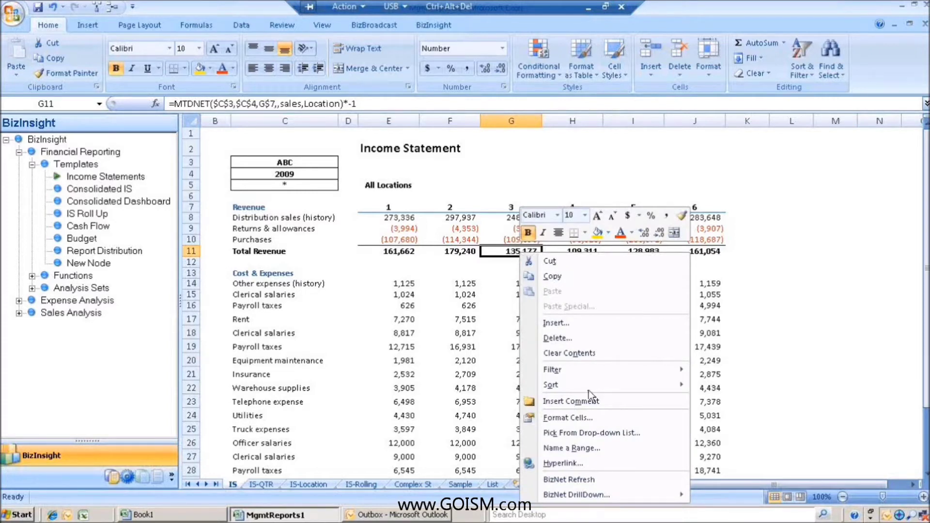
{"action": "mouse_move", "coordinate": [598, 496]}
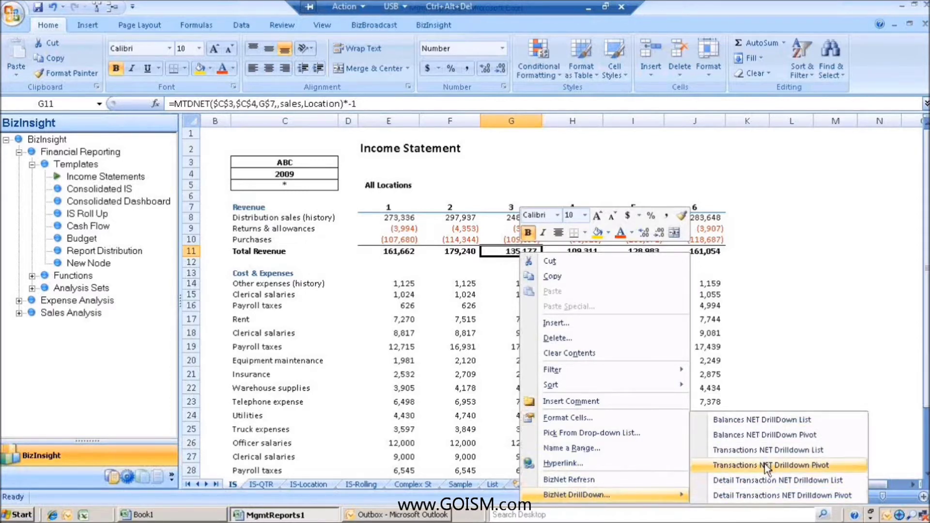
{"action": "left_click", "coordinate": [829, 467]}
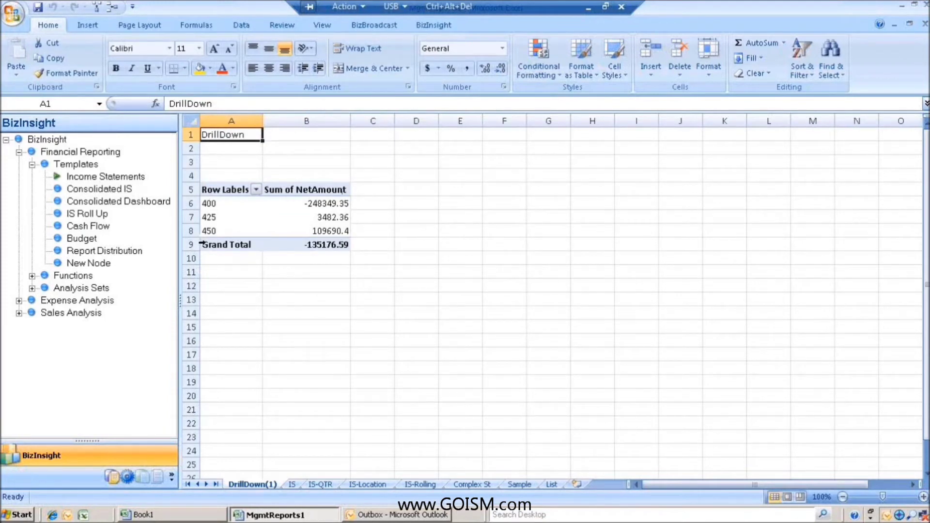
Look through the drill-down pivot table's available fields and add PostingDate beneath the main account rows.
{"action": "mouse_move", "coordinate": [332, 244]}
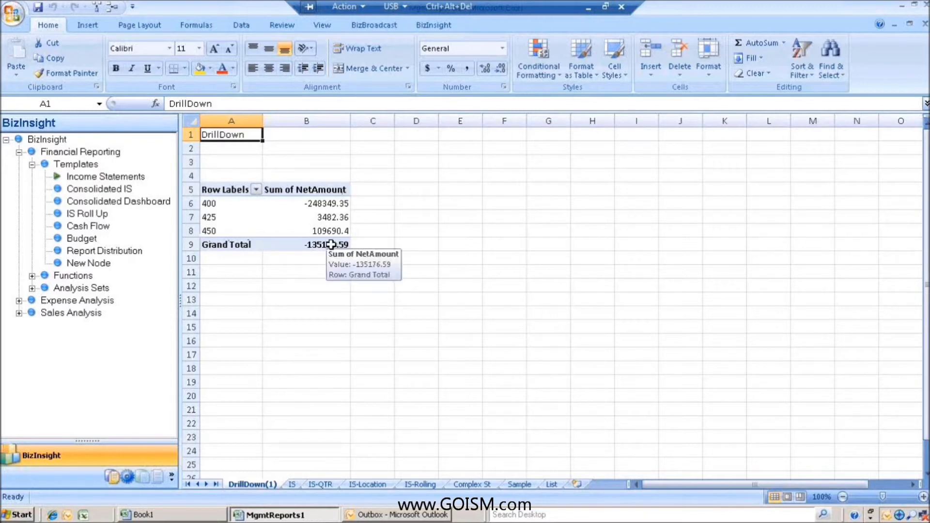
{"action": "left_click", "coordinate": [298, 219]}
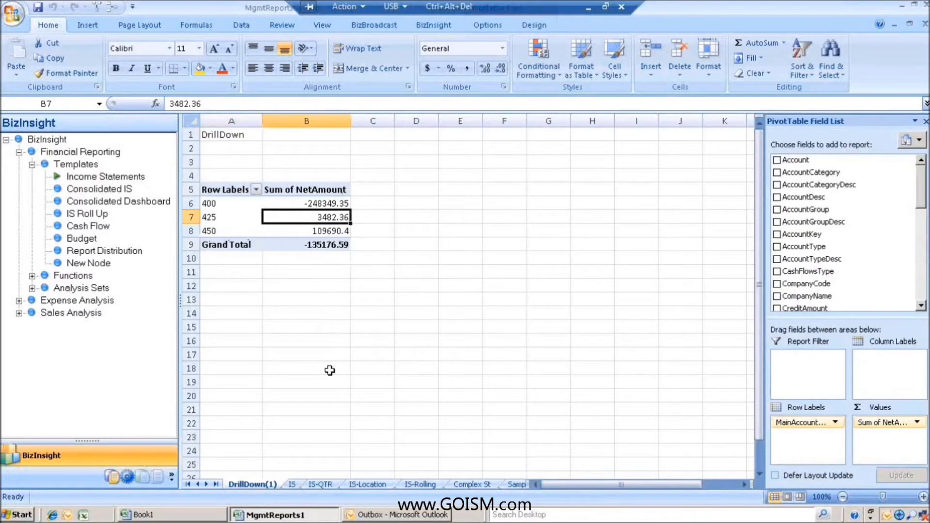
{"action": "left_click_drag", "start_coordinate": [923, 190], "coordinate": [922, 211]}
{"action": "left_click_drag", "start_coordinate": [922, 213], "coordinate": [922, 239]}
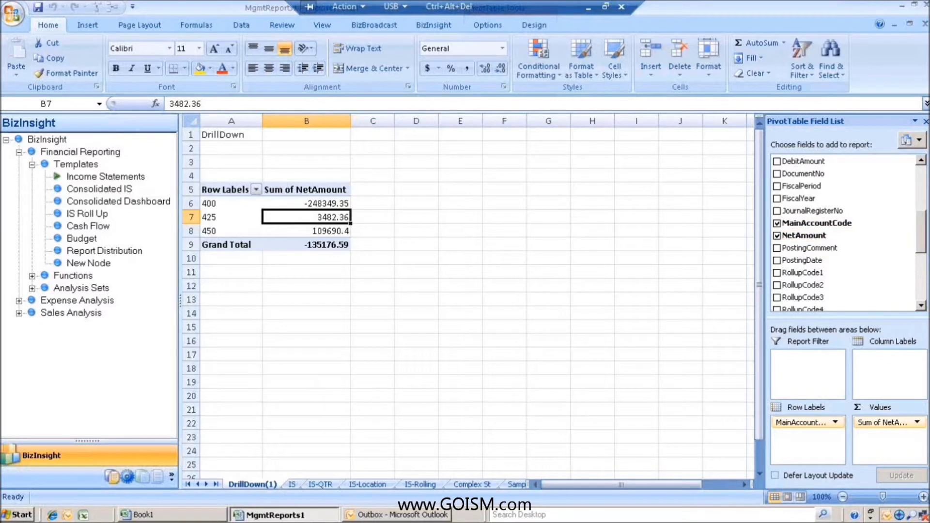
{"action": "left_click_drag", "start_coordinate": [922, 251], "coordinate": [928, 198]}
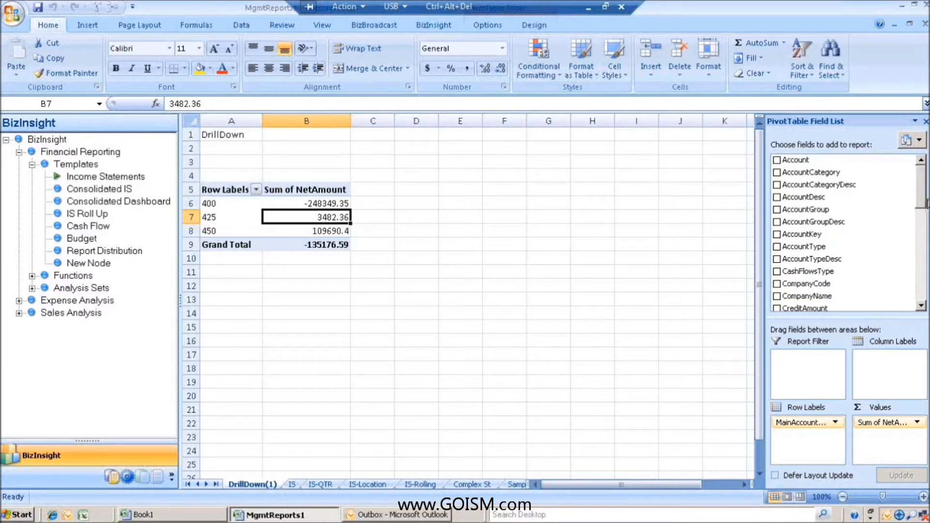
{"action": "left_click_drag", "start_coordinate": [926, 205], "coordinate": [926, 249]}
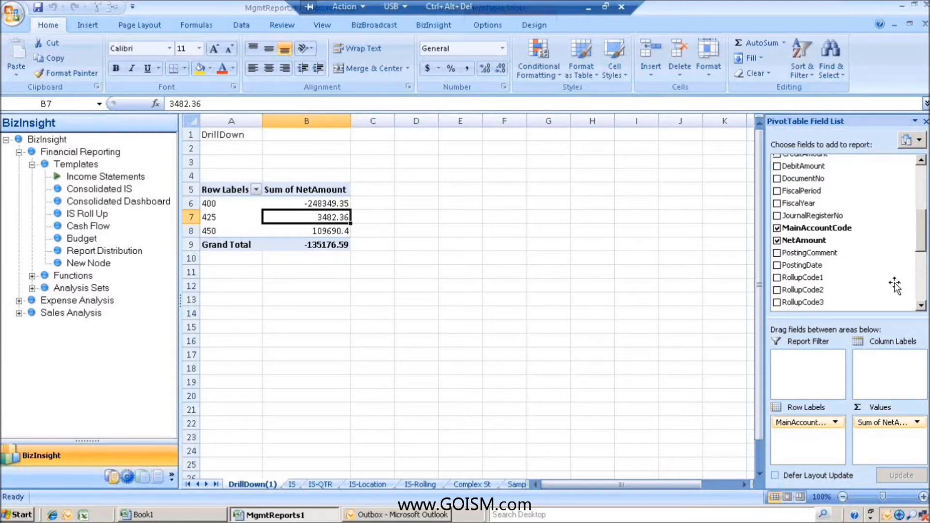
{"action": "left_click", "coordinate": [778, 265]}
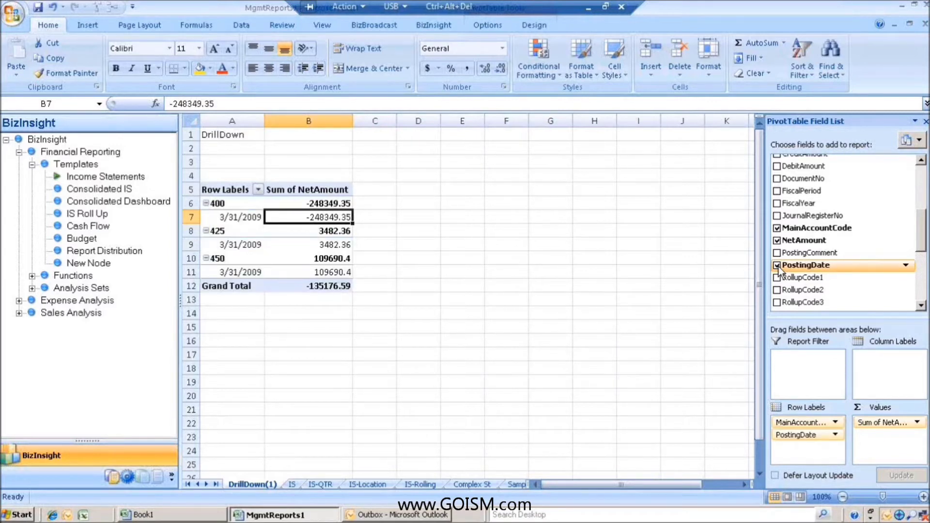
Try PostingComment as a row field and SourceModule as a column field in the pivot table, removing each again.
{"action": "left_click", "coordinate": [778, 253]}
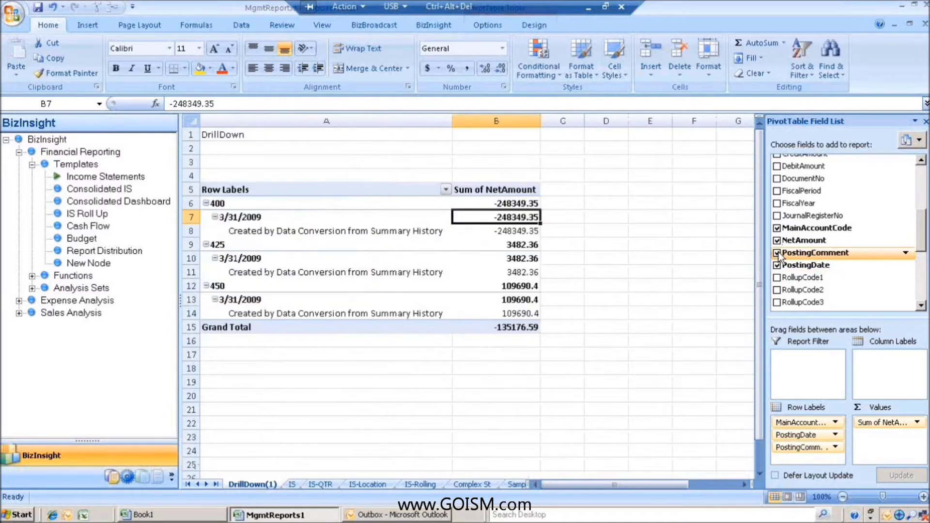
{"action": "left_click", "coordinate": [778, 253]}
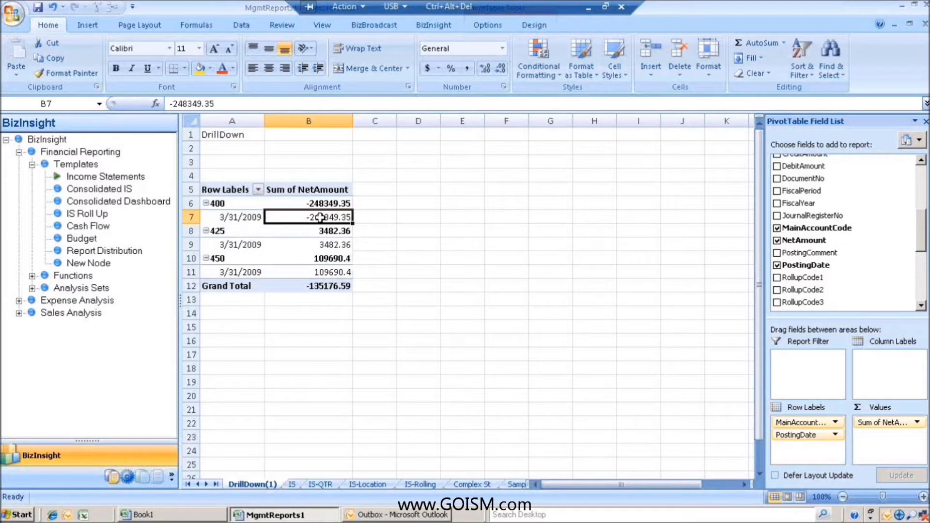
{"action": "left_click_drag", "start_coordinate": [924, 247], "coordinate": [923, 296]}
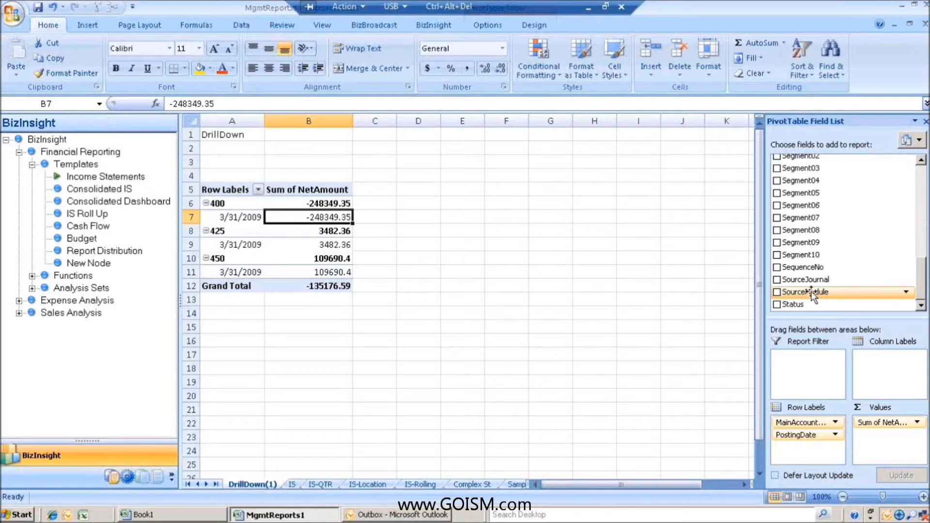
{"action": "left_click_drag", "start_coordinate": [812, 294], "coordinate": [876, 365]}
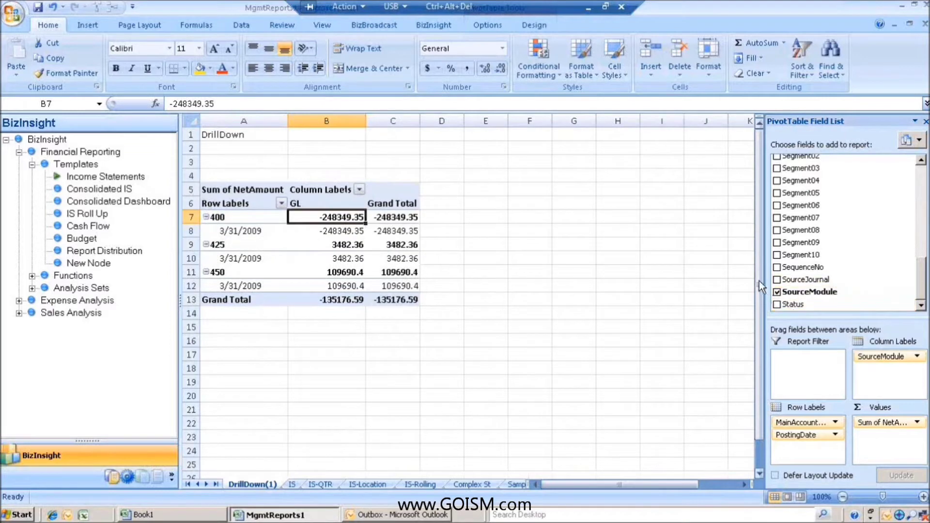
{"action": "left_click", "coordinate": [777, 292]}
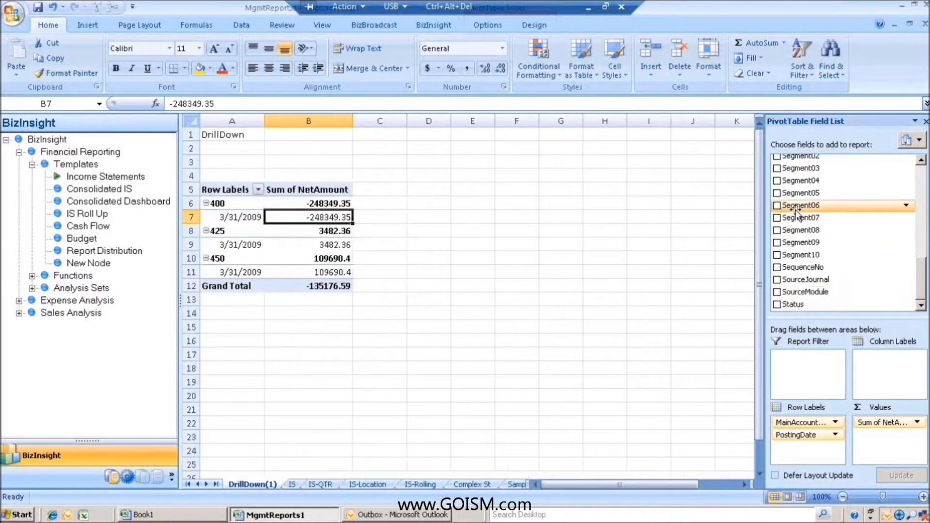
Add Segment03 to the pivot table's column labels and select account 425's amount for segment 02.
{"action": "left_click_drag", "start_coordinate": [921, 282], "coordinate": [922, 267]}
{"action": "left_click_drag", "start_coordinate": [800, 232], "coordinate": [862, 368]}
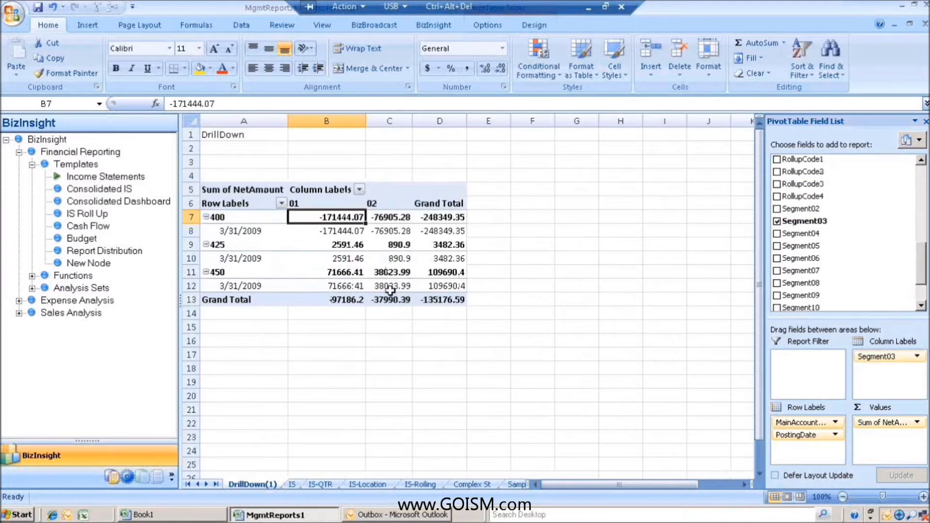
{"action": "left_click", "coordinate": [405, 245]}
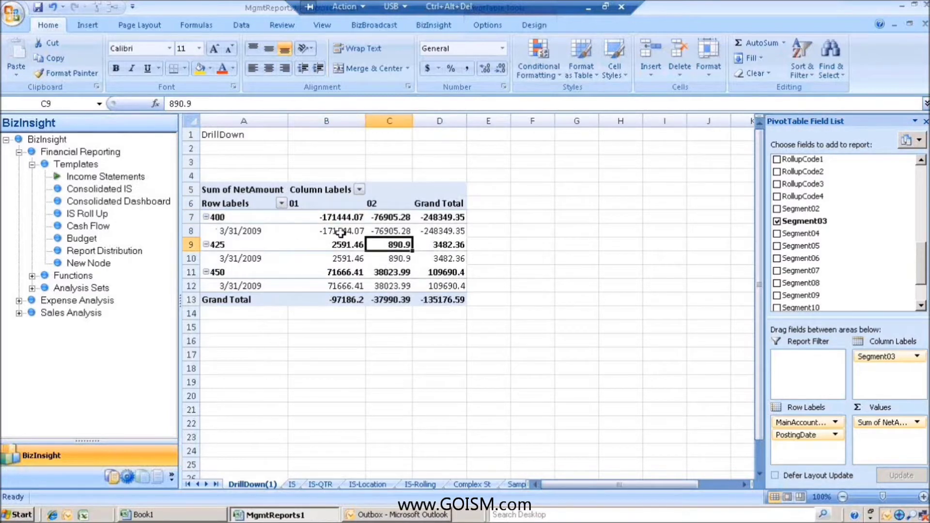
Drill through the pivot table's overall Grand Total to its underlying records and look across the record columns.
{"action": "left_click", "coordinate": [390, 274]}
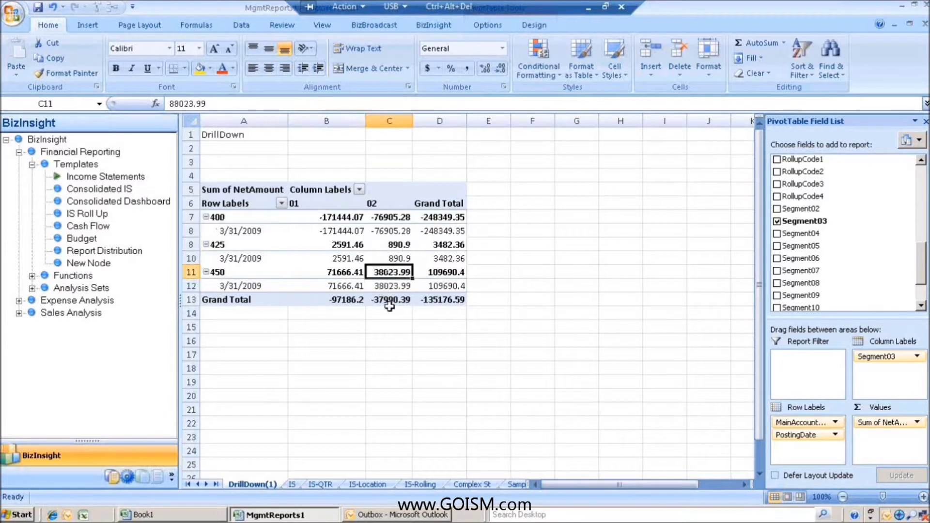
{"action": "double_click", "coordinate": [434, 298]}
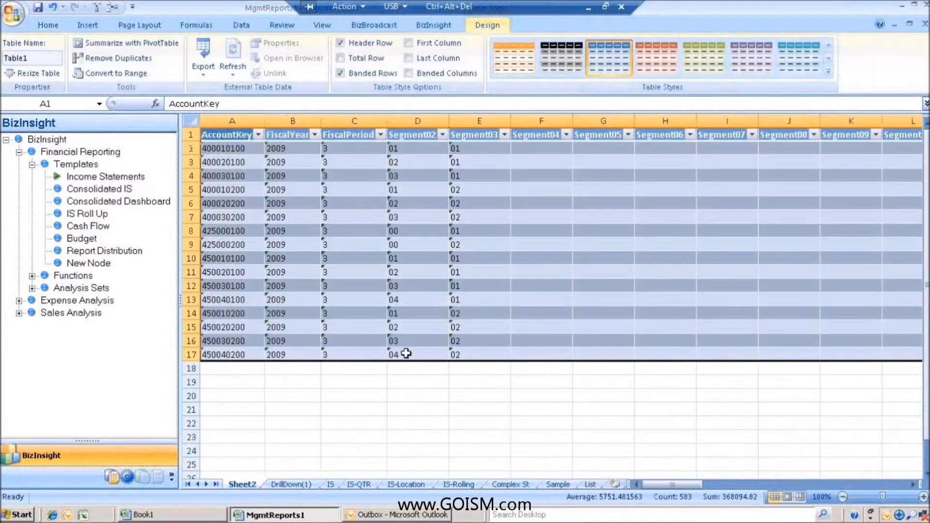
{"action": "left_click_drag", "start_coordinate": [649, 486], "coordinate": [725, 466]}
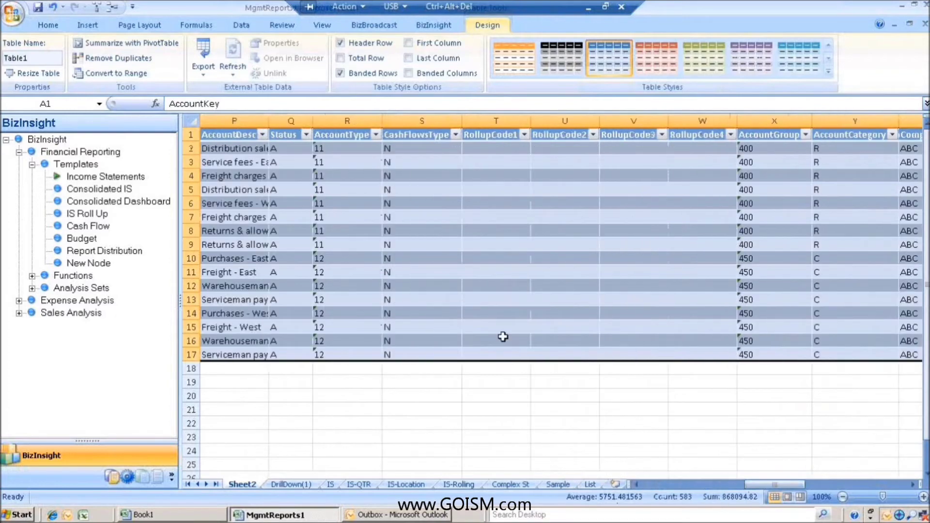
{"action": "left_click", "coordinate": [503, 339]}
{"action": "left_click_drag", "start_coordinate": [774, 482], "coordinate": [736, 481]}
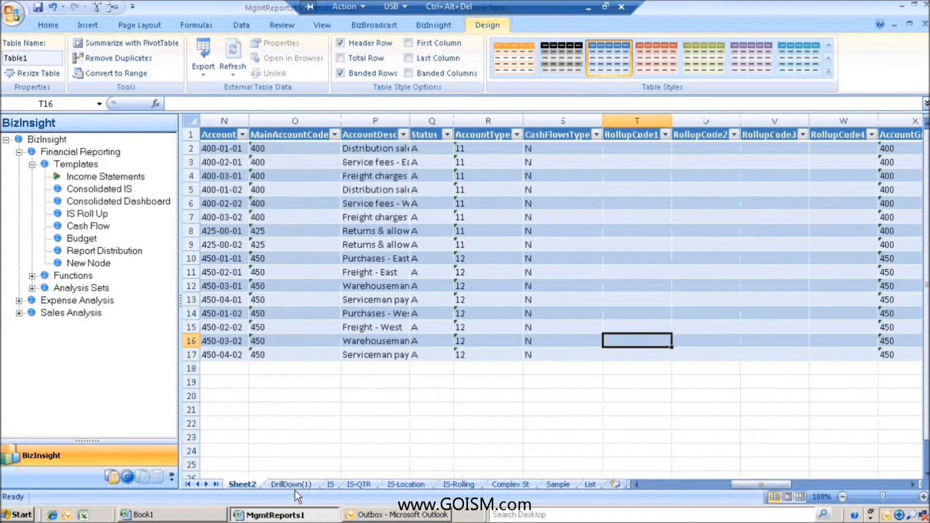
Open the quarterly income statement on IS-QTR and expand QTR 1 into its monthly columns beside the distribution sales total.
{"action": "left_click", "coordinate": [332, 486]}
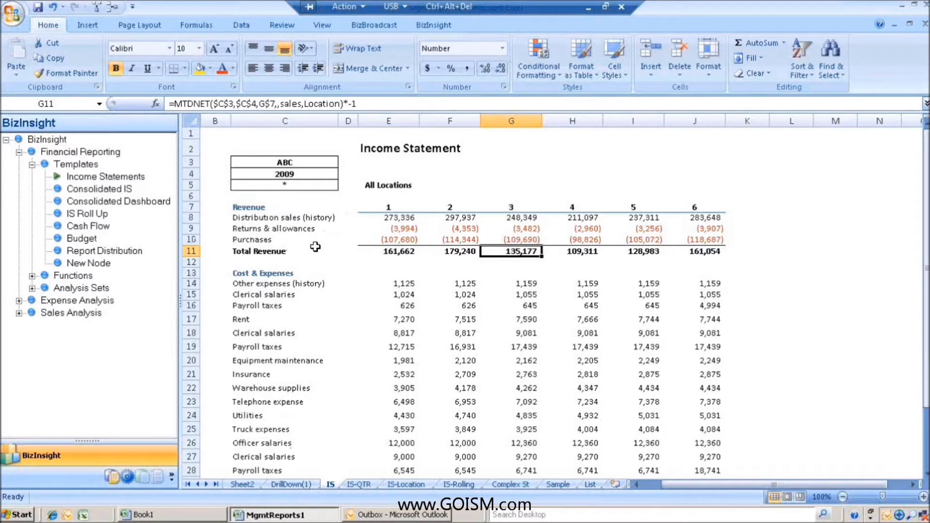
{"action": "left_click", "coordinate": [359, 484]}
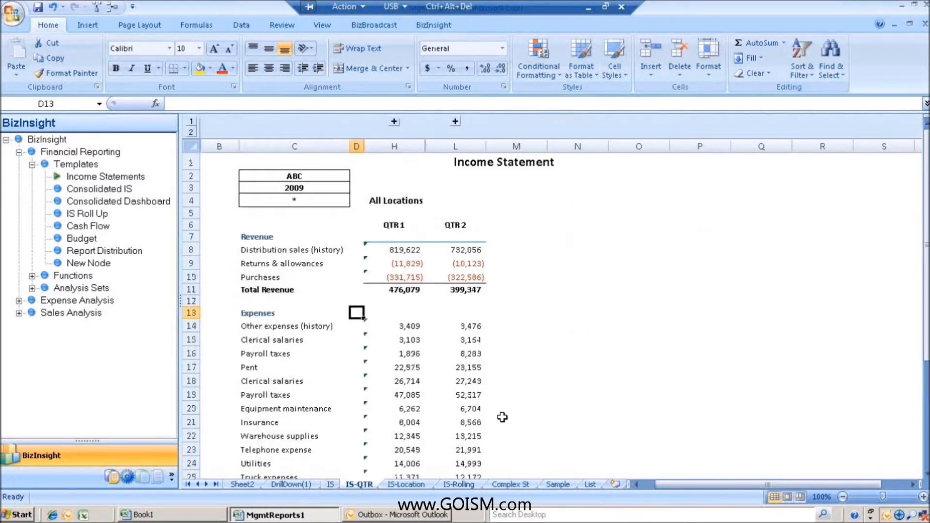
{"action": "left_click", "coordinate": [401, 250]}
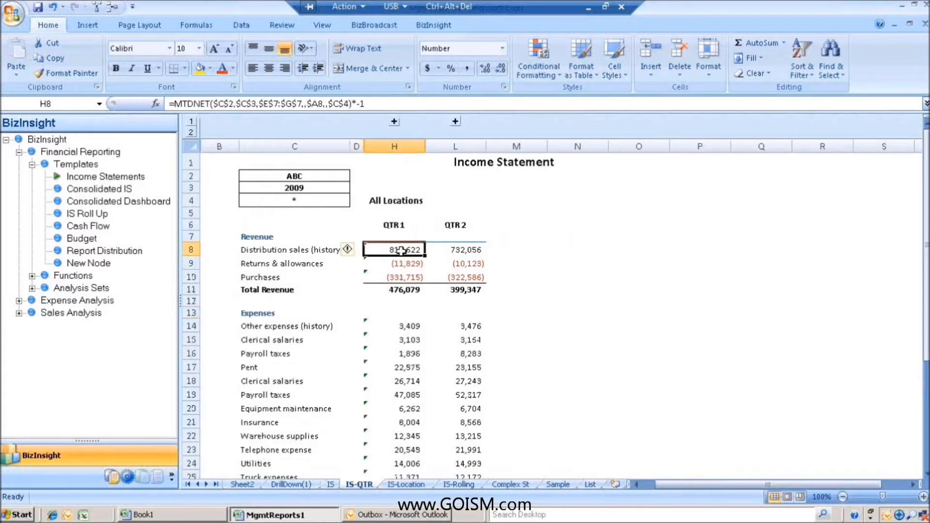
{"action": "left_click", "coordinate": [394, 122]}
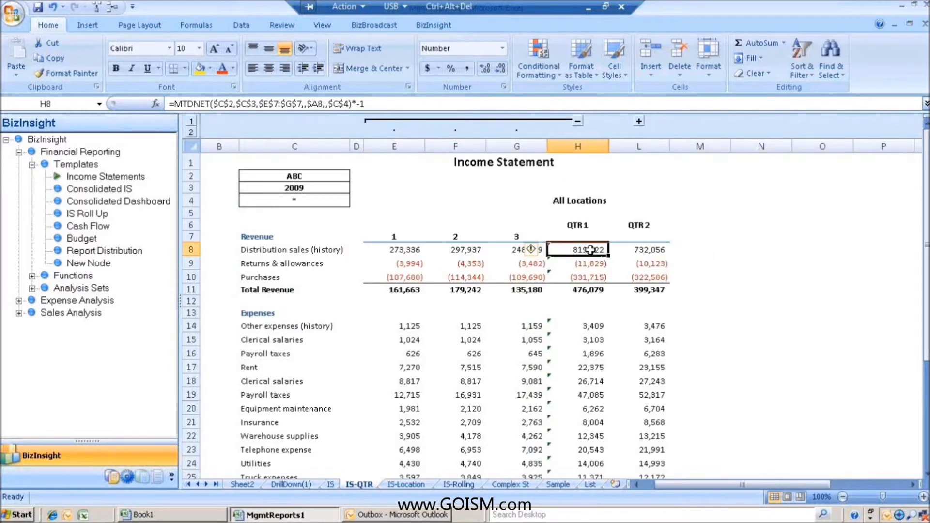
{"action": "right_click", "coordinate": [590, 250]}
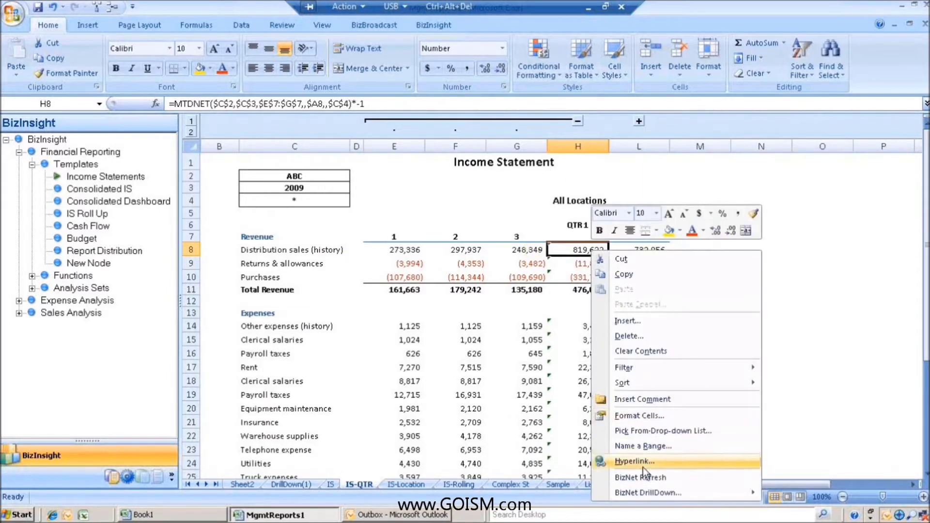
{"action": "key", "text": "Escape"}
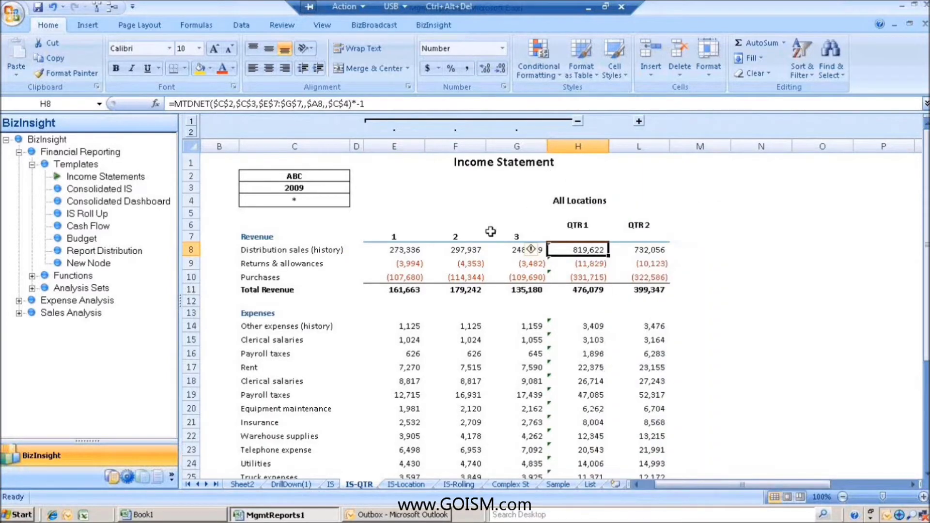
Select the headings of periods 1 and 2 and expand QTR 2 into its monthly columns.
{"action": "left_click", "coordinate": [398, 237]}
{"action": "left_click", "coordinate": [460, 238]}
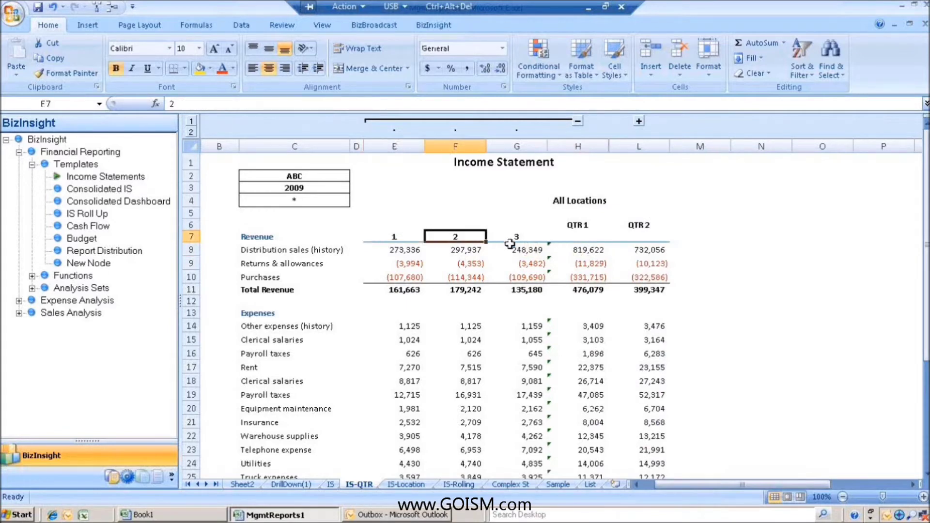
{"action": "left_click", "coordinate": [639, 121]}
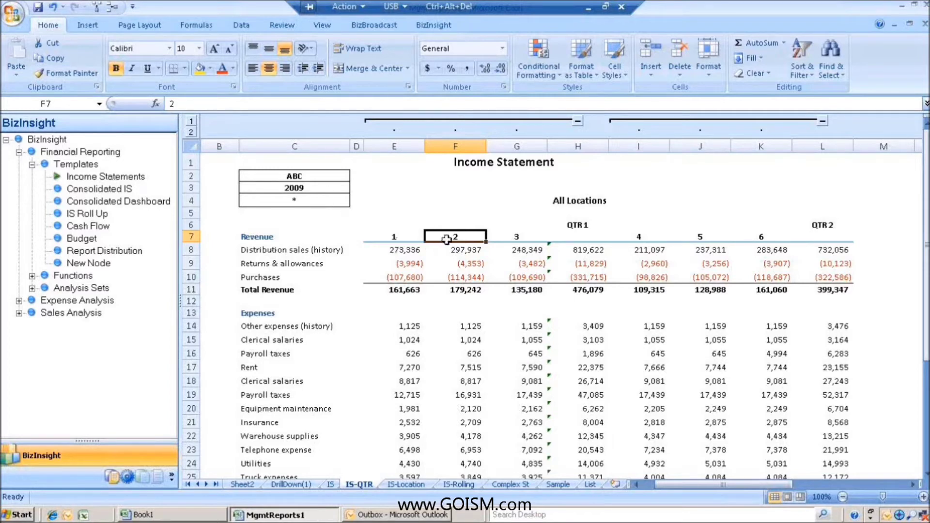
Look through the location choices in C4 of the quarterly income statement, leaving all locations selected.
{"action": "left_click", "coordinate": [345, 200]}
{"action": "left_click", "coordinate": [356, 200]}
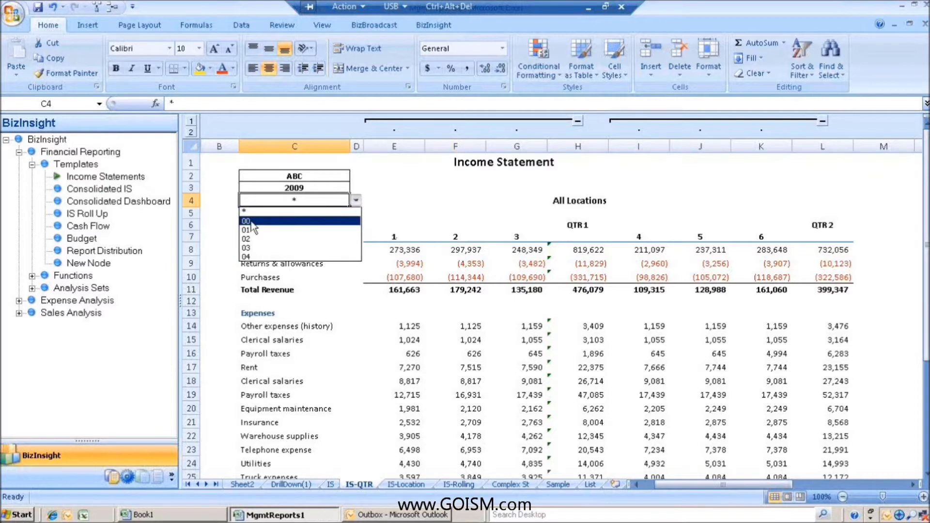
{"action": "left_click", "coordinate": [356, 200]}
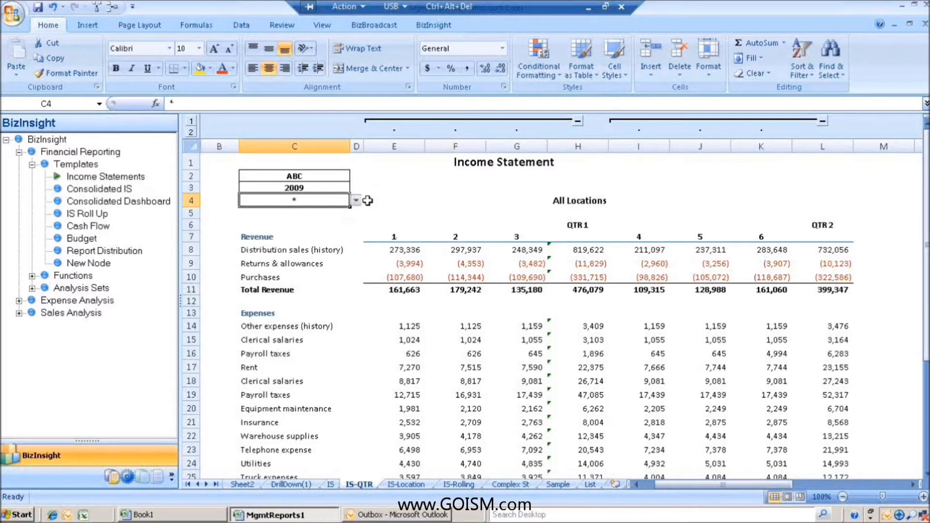
{"action": "left_click", "coordinate": [356, 200]}
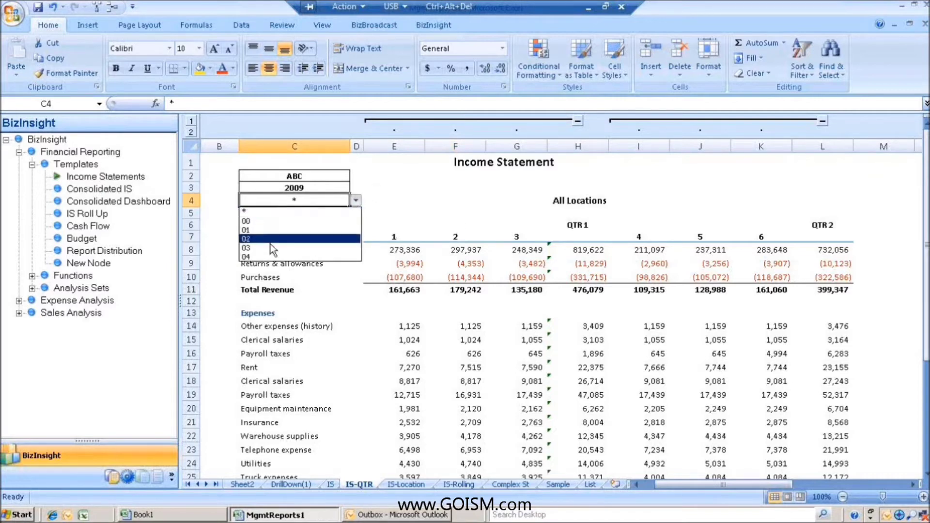
{"action": "left_click", "coordinate": [356, 200]}
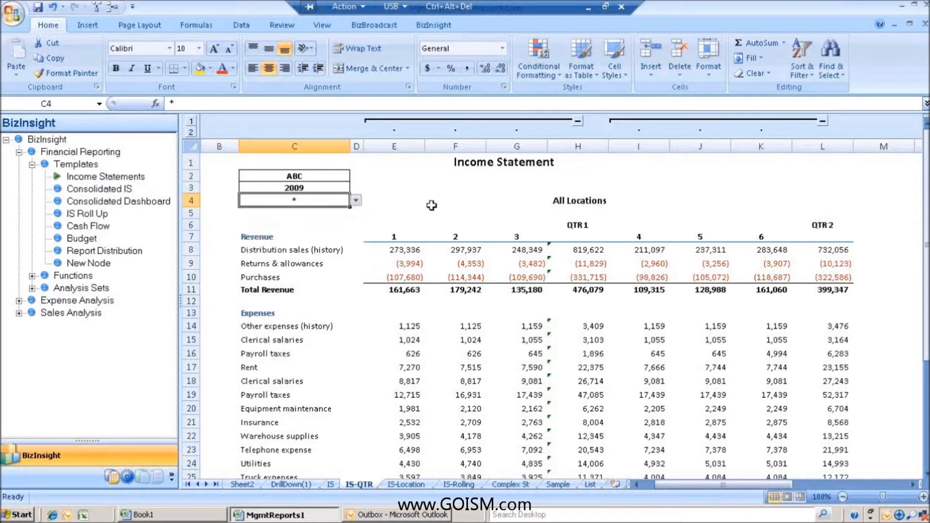
Open the IS-Location income statement, set its period to 3, and select the Houston and New Orleans headings.
{"action": "left_click", "coordinate": [406, 485]}
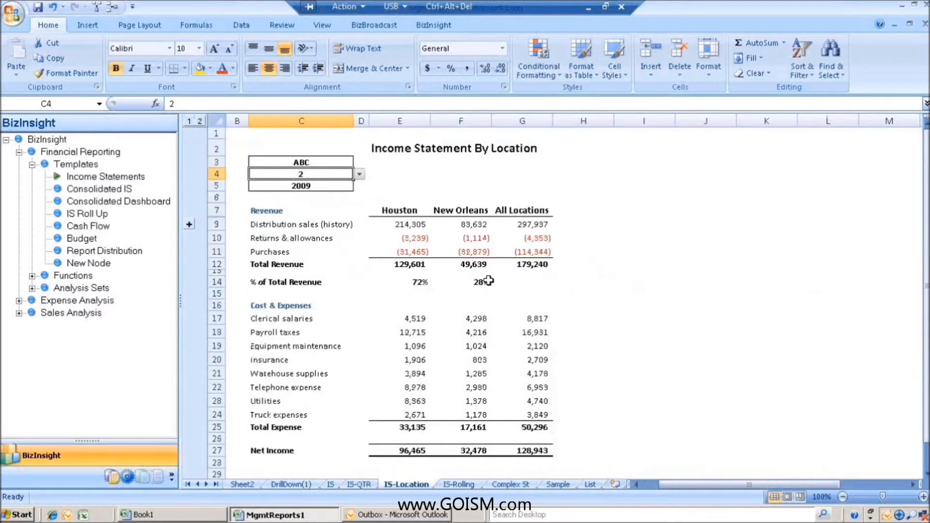
{"action": "left_click", "coordinate": [403, 211]}
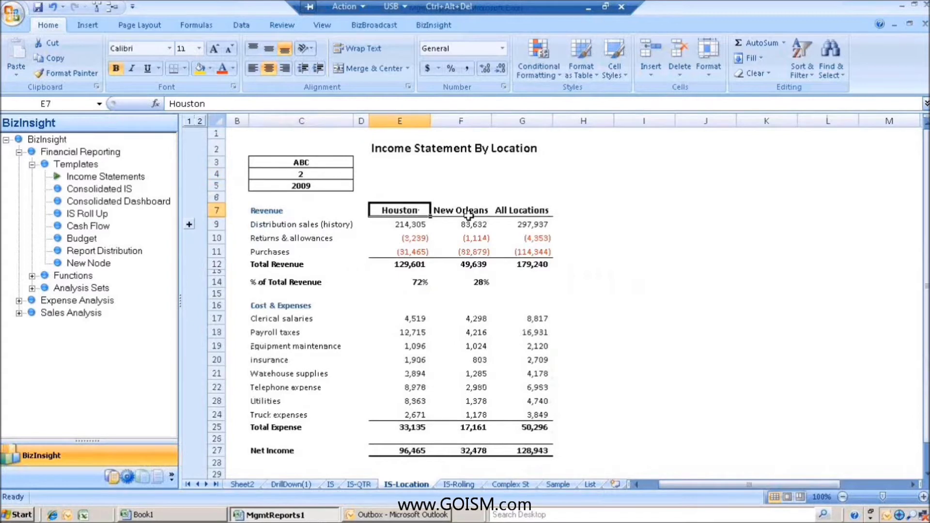
{"action": "left_click", "coordinate": [463, 214]}
{"action": "left_click", "coordinate": [337, 174]}
{"action": "left_click", "coordinate": [359, 174]}
{"action": "left_click", "coordinate": [351, 194]}
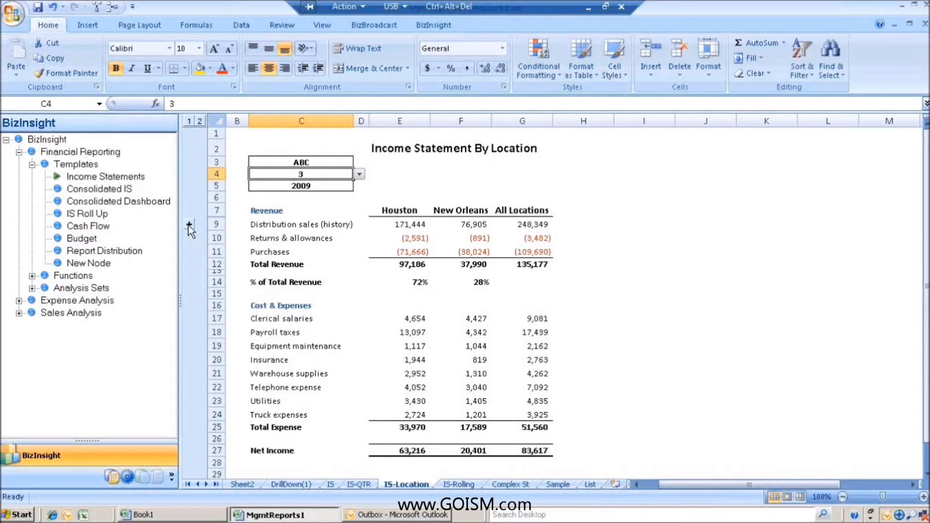
{"action": "left_click", "coordinate": [400, 209]}
{"action": "left_click", "coordinate": [460, 212]}
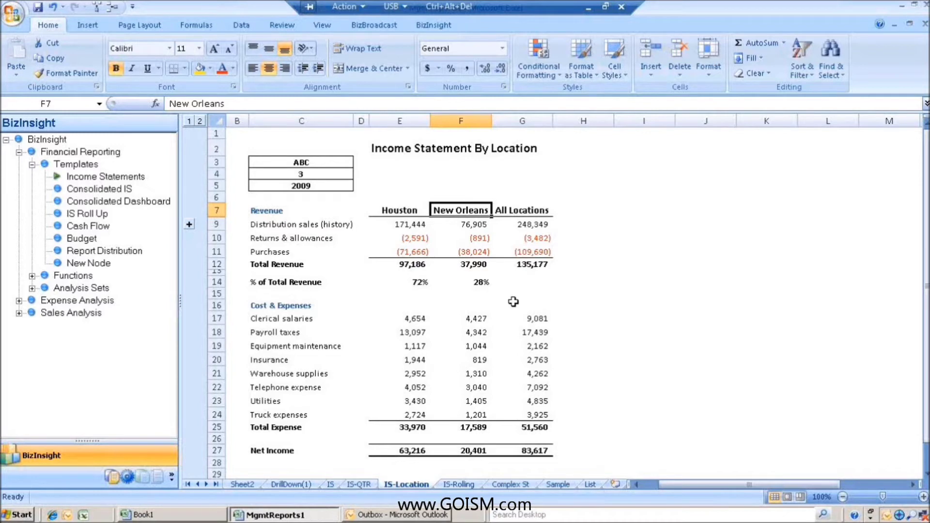
Open the rolling 12-month trend on IS-Rolling and collapse the BizInsight pane.
{"action": "left_click", "coordinate": [455, 485]}
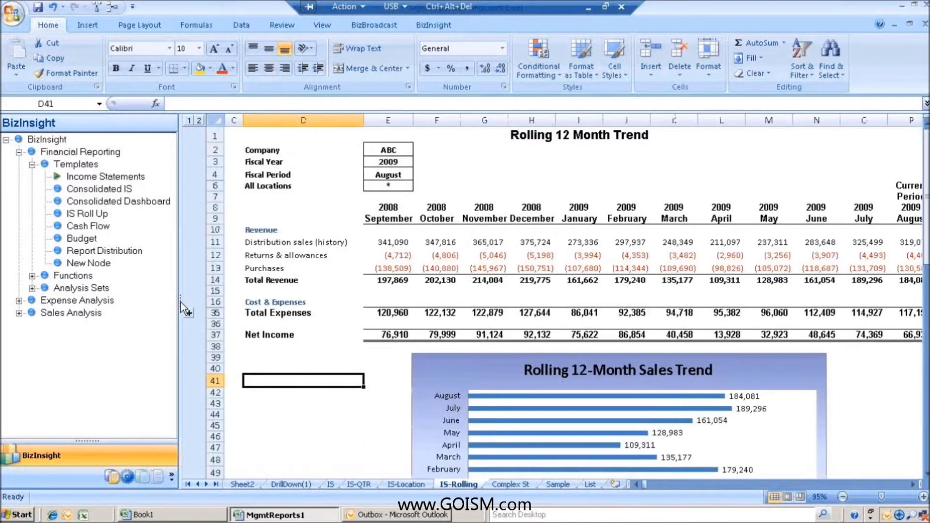
{"action": "left_click", "coordinate": [179, 294]}
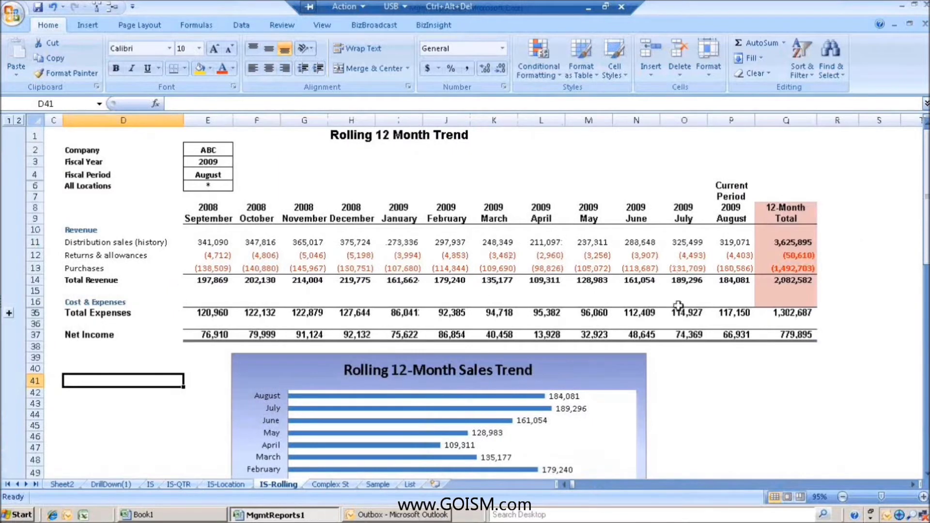
Try September and October as the trend's fiscal period and select the Rolling 12-Month Sales Trend chart briefly.
{"action": "left_click", "coordinate": [206, 176]}
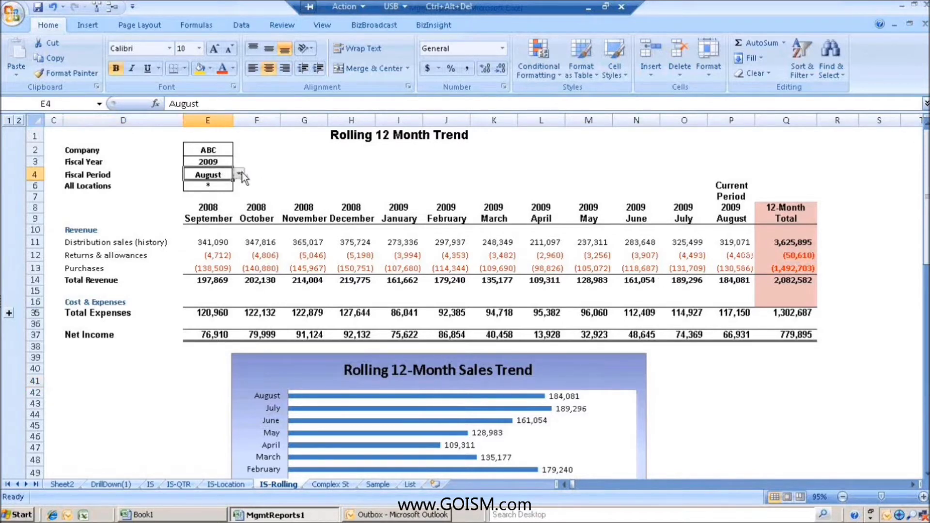
{"action": "left_click", "coordinate": [239, 173]}
{"action": "left_click", "coordinate": [207, 222]}
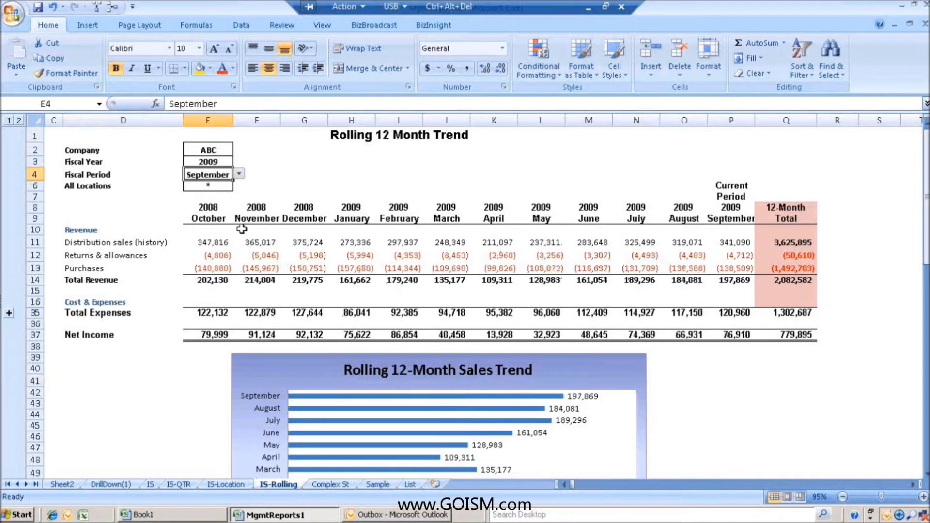
{"action": "left_click", "coordinate": [239, 173]}
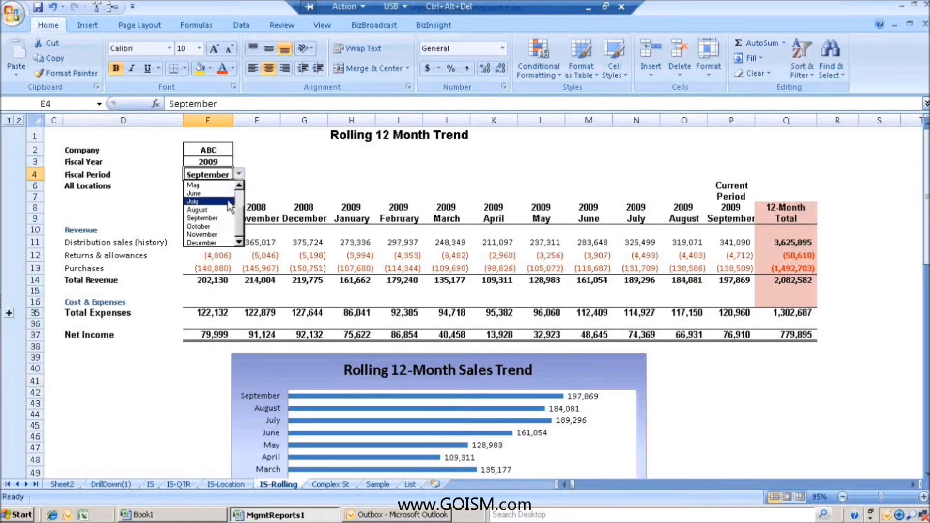
{"action": "left_click", "coordinate": [221, 226]}
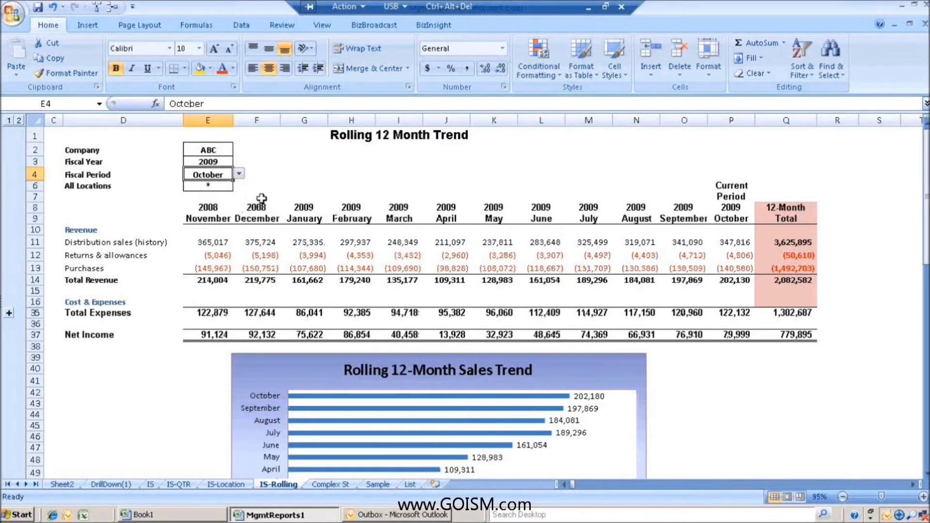
{"action": "left_click", "coordinate": [564, 354]}
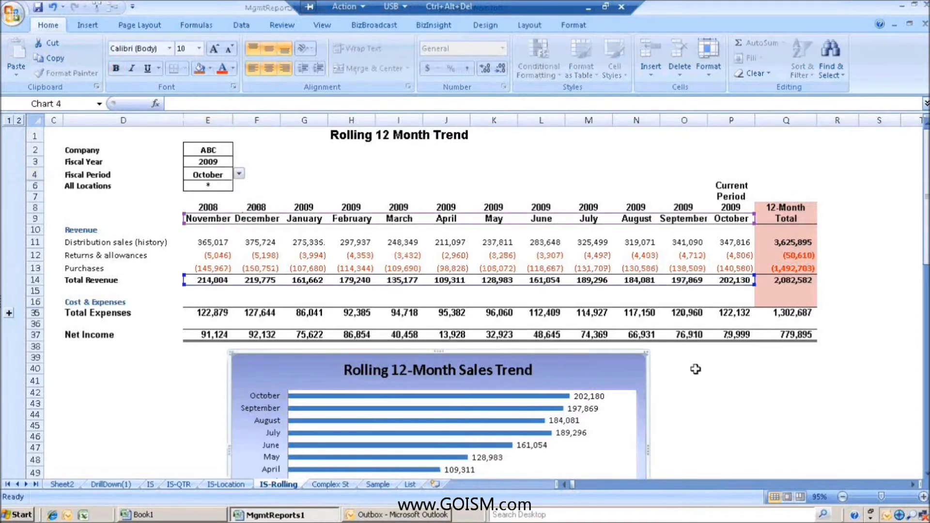
{"action": "left_click", "coordinate": [652, 368]}
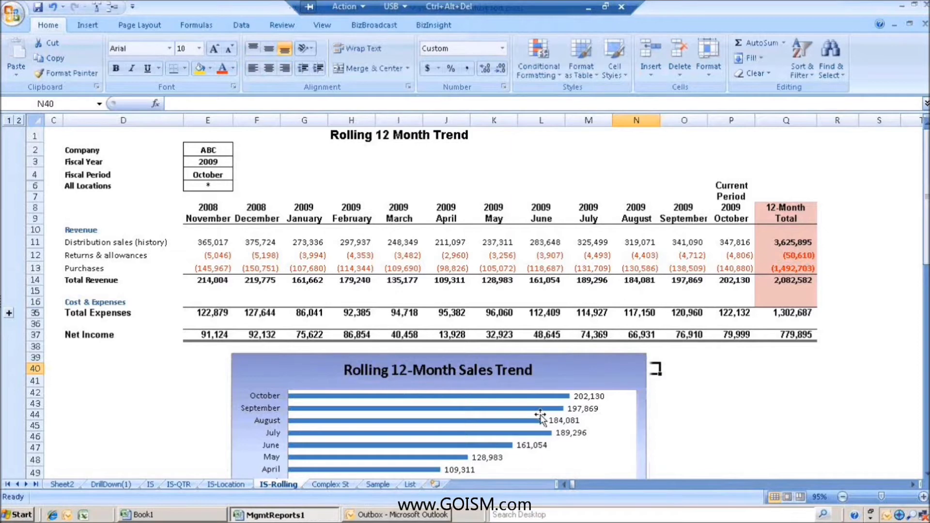
Set the rolling trend's fiscal period to June and restore the BizInsight pane.
{"action": "left_click", "coordinate": [201, 174]}
{"action": "left_click", "coordinate": [239, 174]}
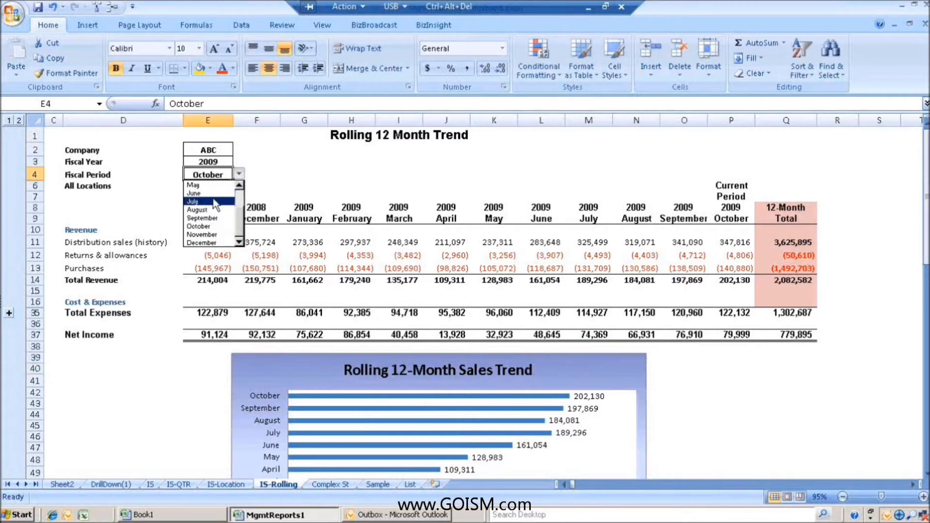
{"action": "left_click", "coordinate": [196, 194]}
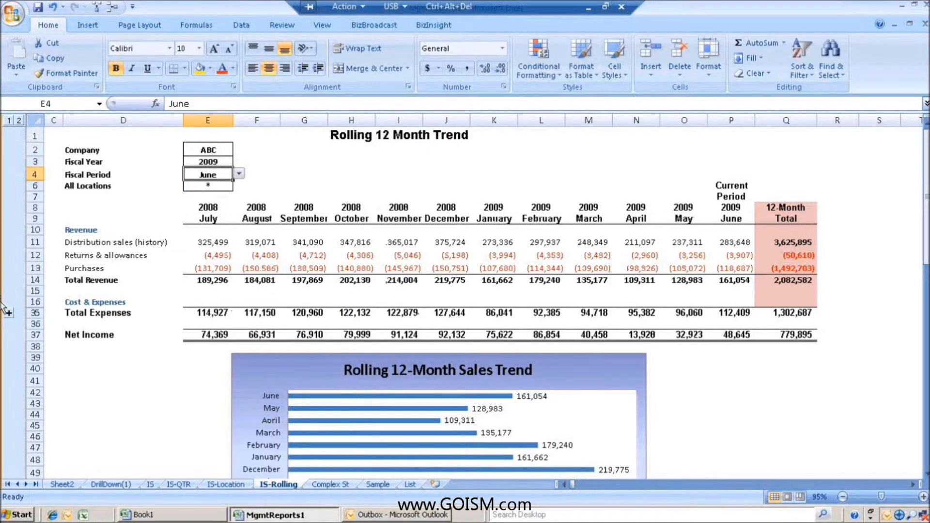
{"action": "left_click", "coordinate": [3, 308]}
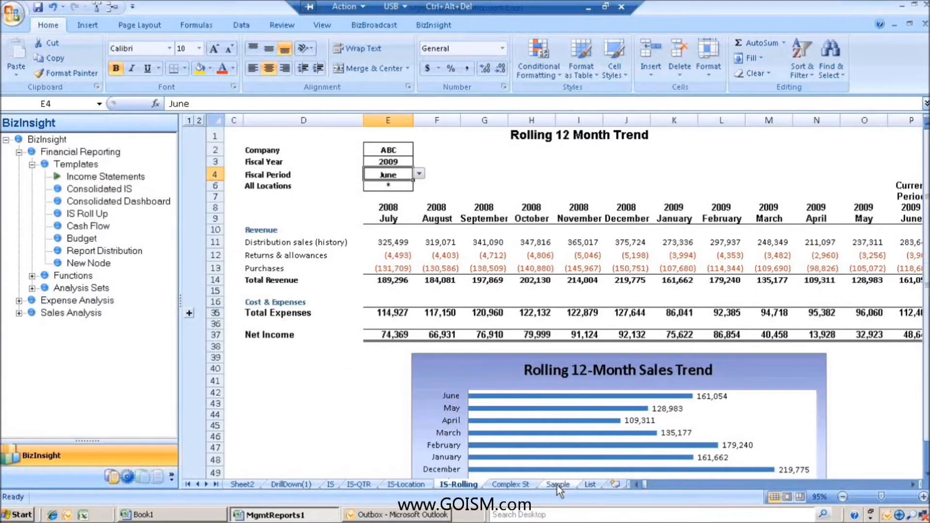
Open the Expense Analysis Report on the Sample sheet, collapse the Templates branch, and select account codes 500 through 760.
{"action": "left_click", "coordinate": [557, 485]}
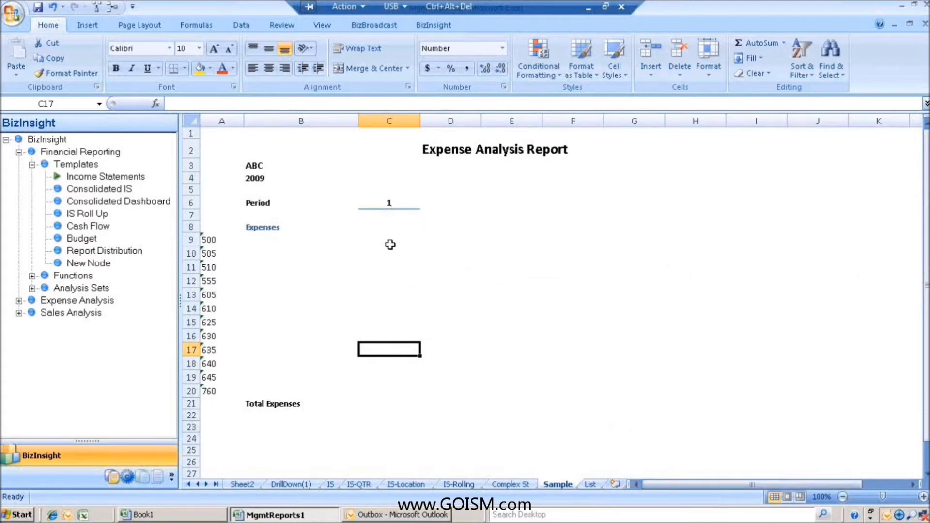
{"action": "left_click", "coordinate": [32, 165]}
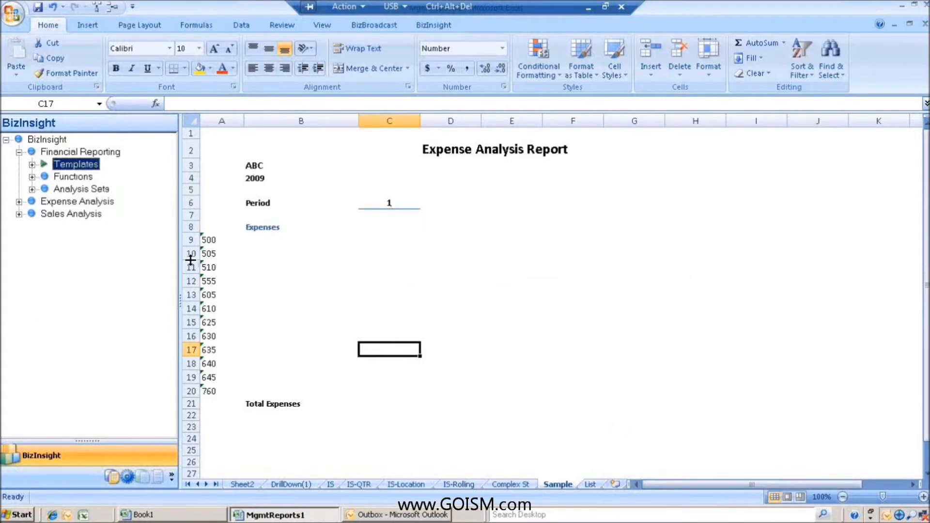
{"action": "left_click", "coordinate": [212, 240]}
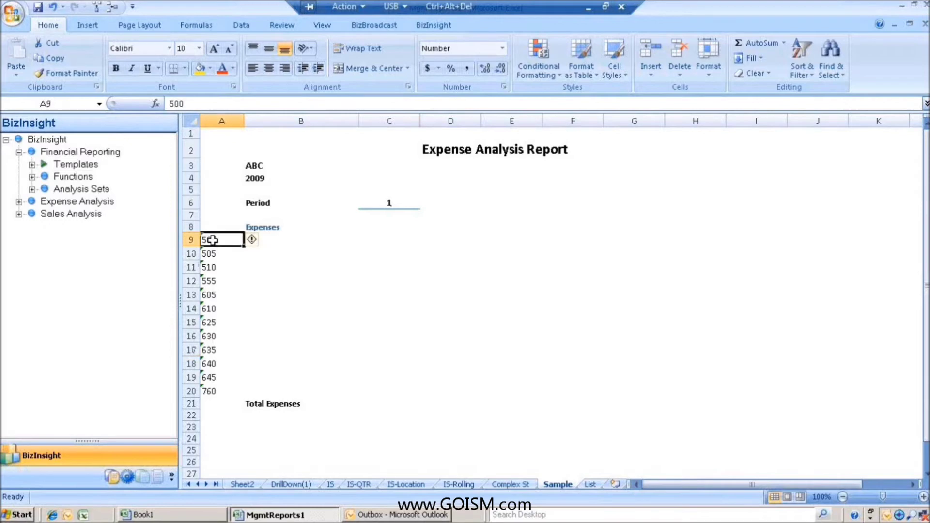
{"action": "left_click_drag", "start_coordinate": [212, 241], "coordinate": [192, 391]}
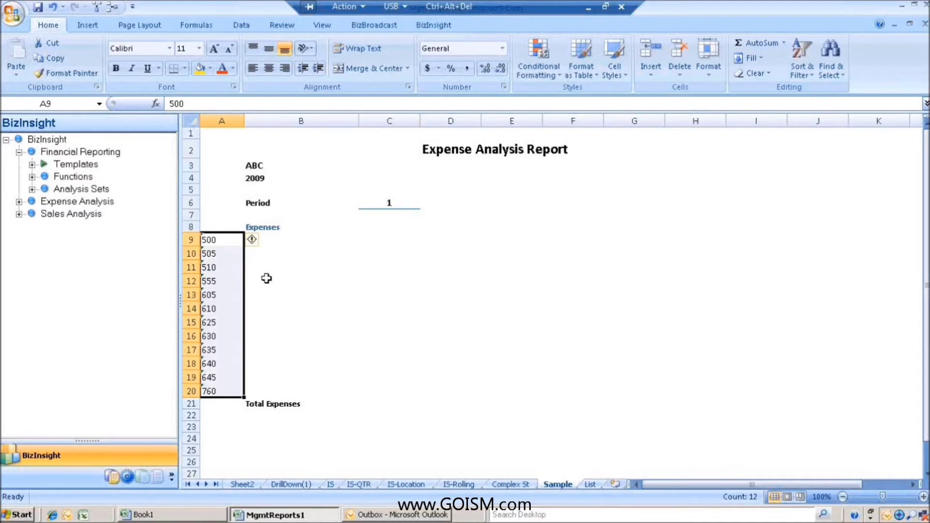
Add a new blank worksheet at the end of the workbook.
{"action": "left_click", "coordinate": [215, 240]}
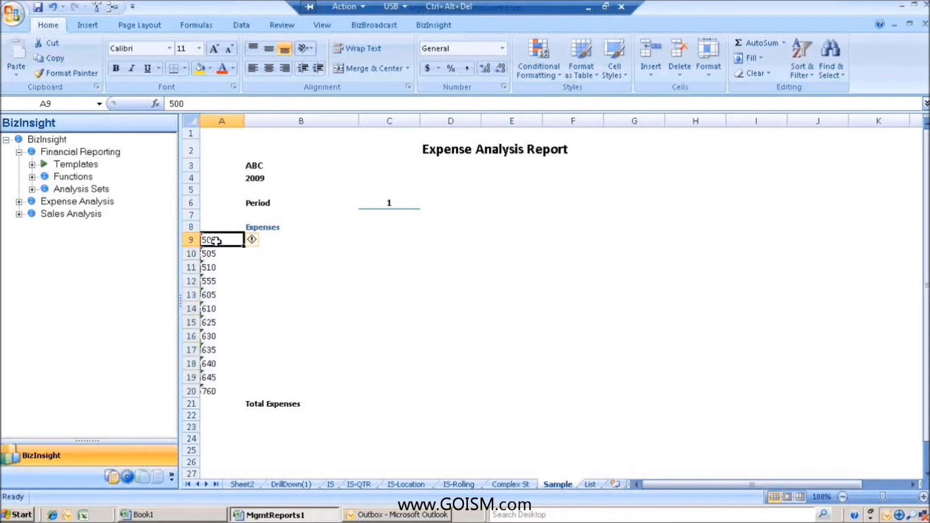
{"action": "left_click", "coordinate": [207, 268]}
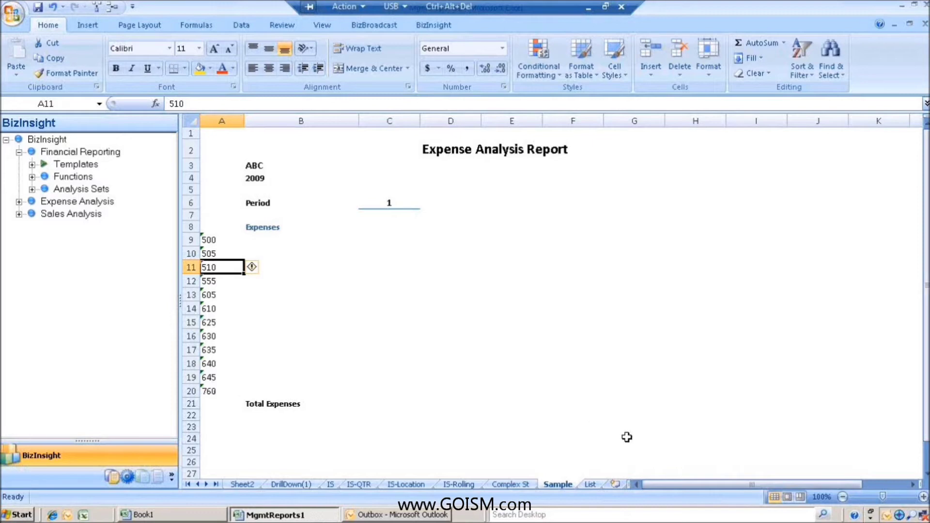
{"action": "left_click", "coordinate": [615, 484]}
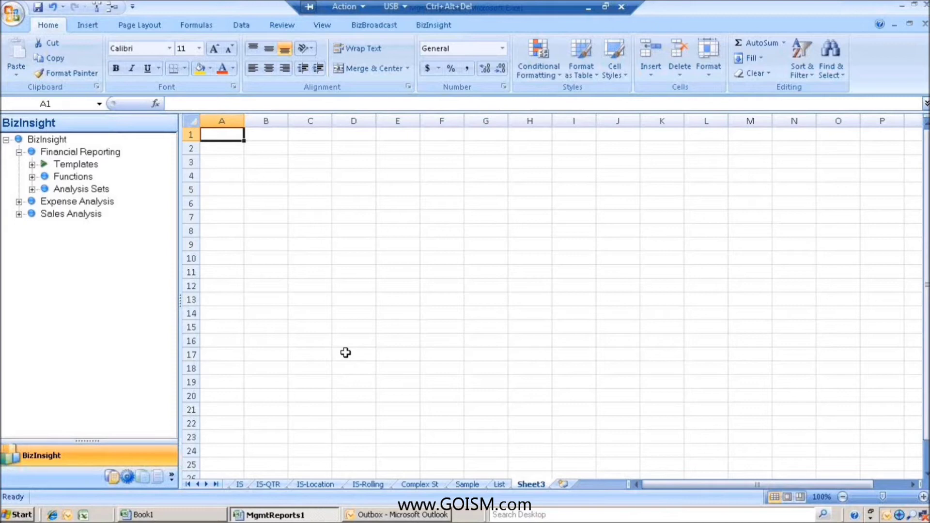
Widen the BizInsight pane and review the GL Data Lists and Pivots available under Analysis Sets.
{"action": "left_click", "coordinate": [32, 189]}
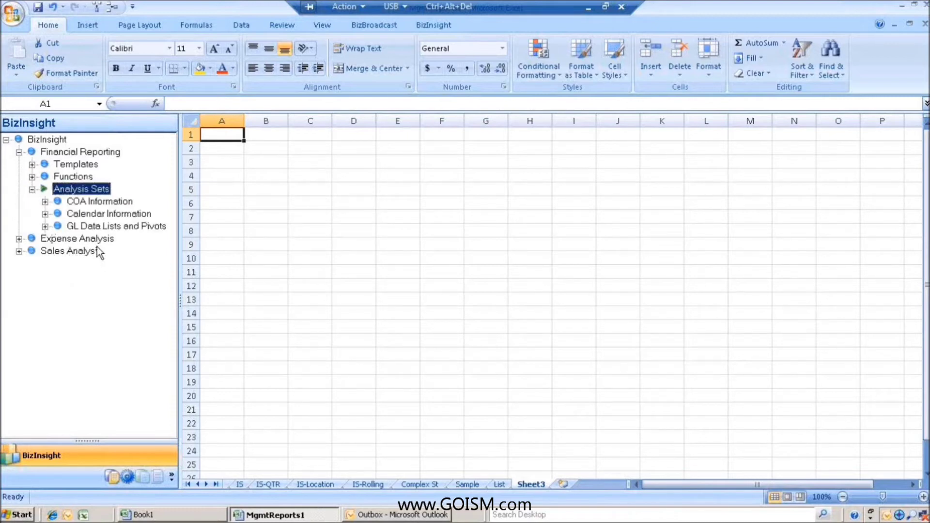
{"action": "left_click", "coordinate": [45, 227]}
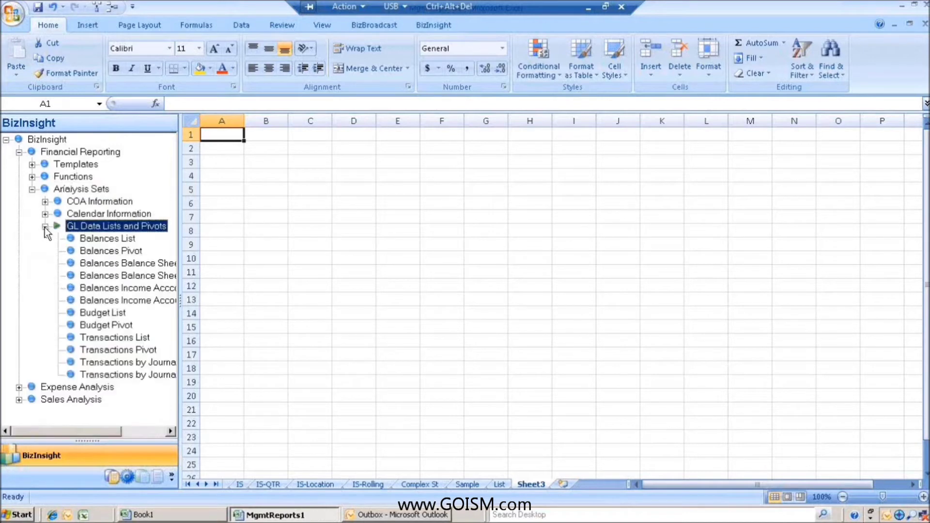
{"action": "left_click_drag", "start_coordinate": [181, 176], "coordinate": [221, 182]}
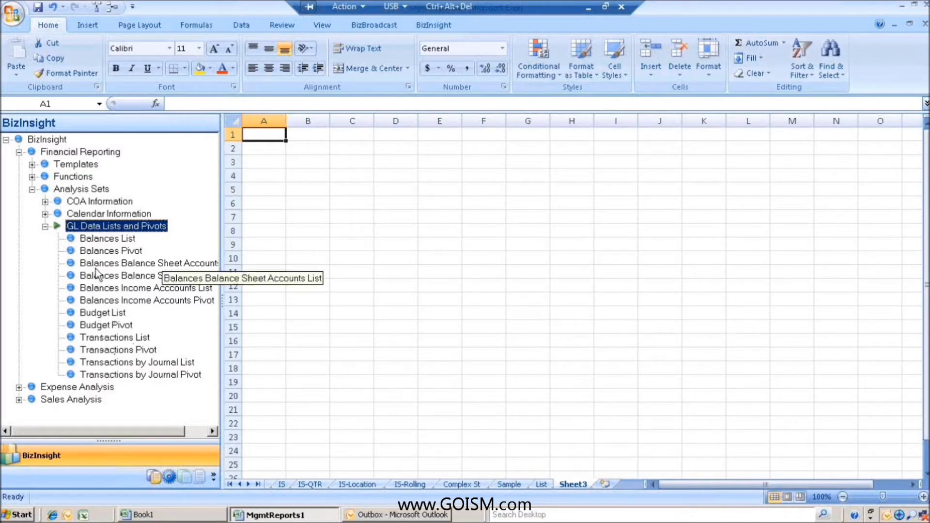
{"action": "left_click", "coordinate": [45, 226]}
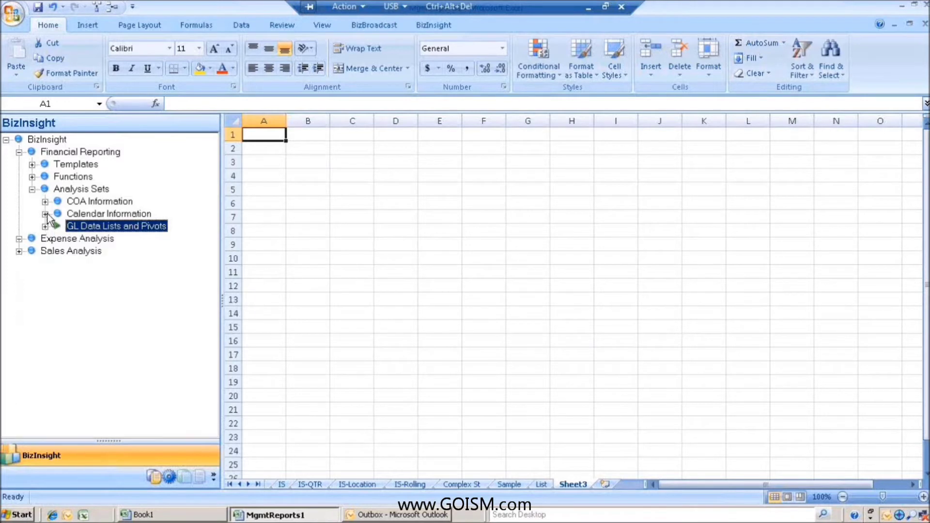
Insert the Main Account Codes List from COA Information at cell C4, using company code abc.
{"action": "left_click", "coordinate": [45, 201]}
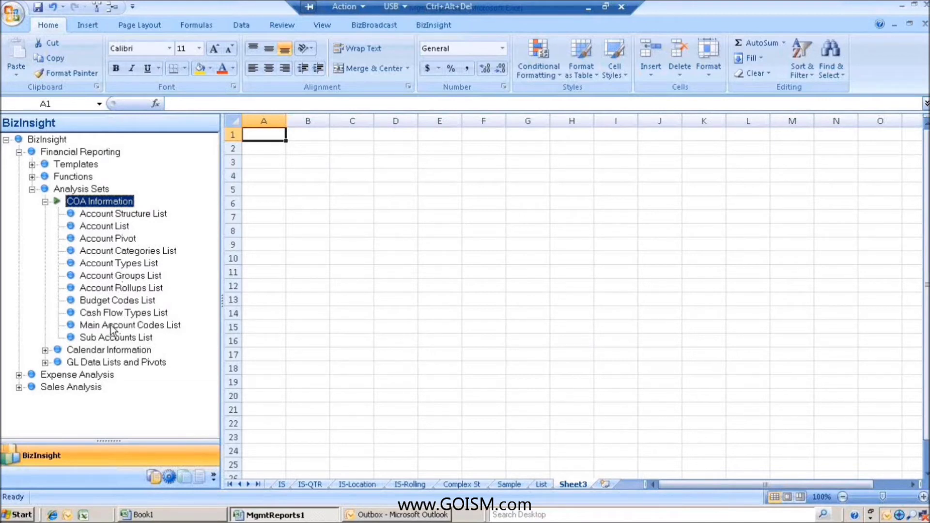
{"action": "left_click_drag", "start_coordinate": [111, 331], "coordinate": [334, 177]}
{"action": "left_click", "coordinate": [521, 179]}
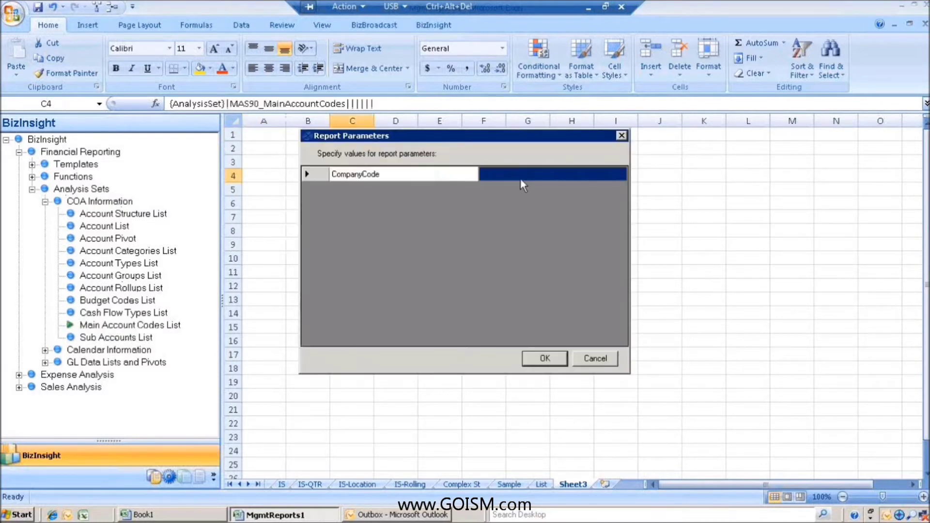
{"action": "type", "text": "ab"}
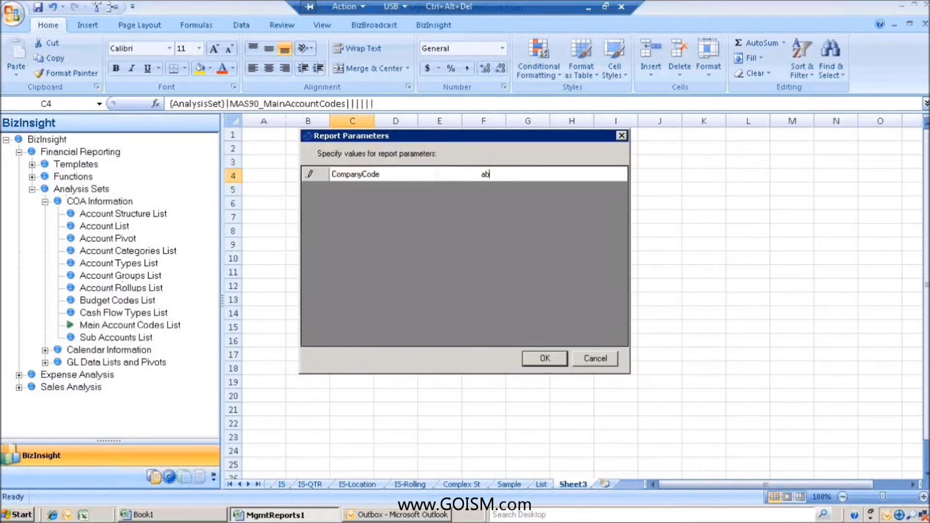
{"action": "type", "text": "c"}
{"action": "left_click", "coordinate": [545, 358]}
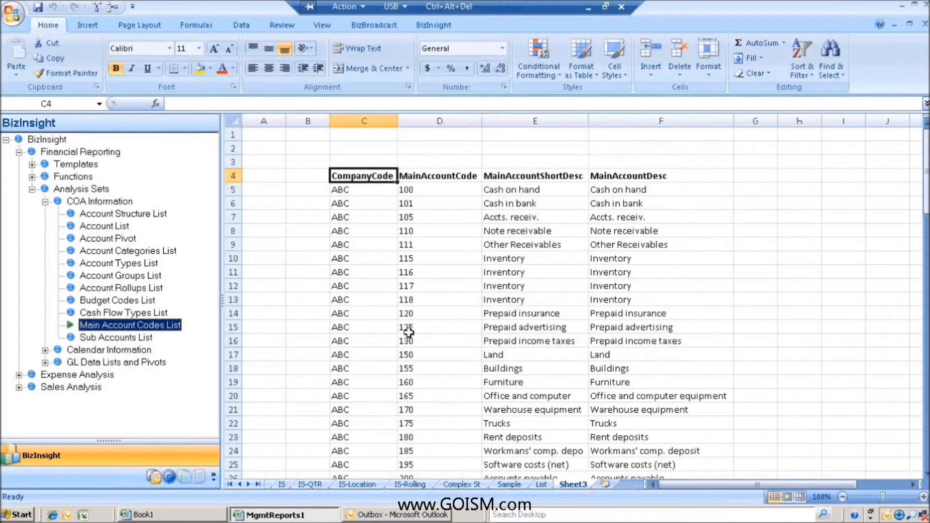
Copy main account codes 500 through 530 from the list and paste them starting at cell G41.
{"action": "left_click", "coordinate": [406, 331]}
{"action": "scroll", "coordinate": [409, 337], "scroll_direction": "down", "scroll_amount": 10}
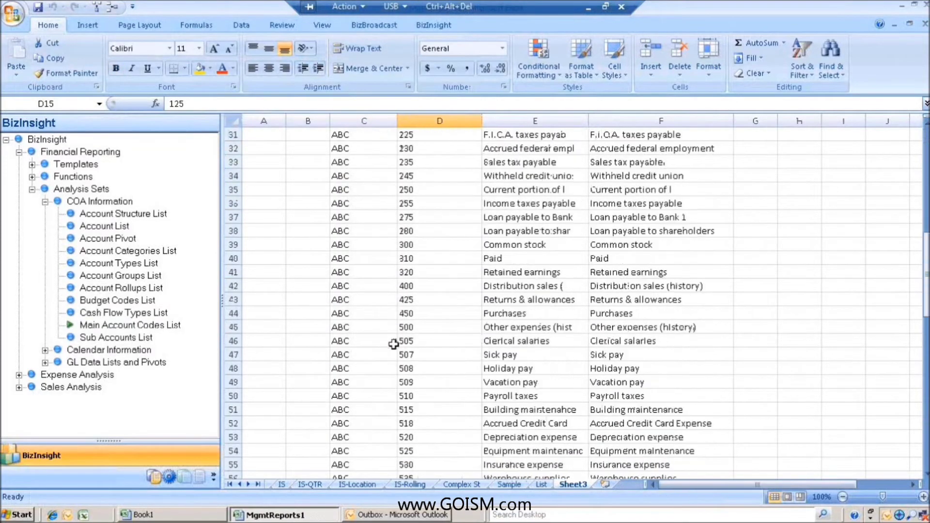
{"action": "left_click", "coordinate": [350, 341]}
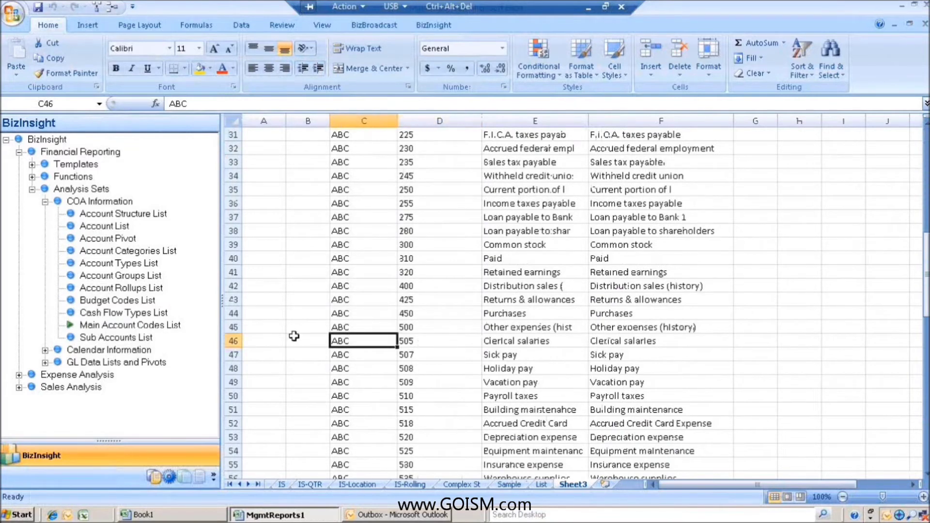
{"action": "left_click_drag", "start_coordinate": [408, 326], "coordinate": [418, 464]}
{"action": "right_click", "coordinate": [407, 325]}
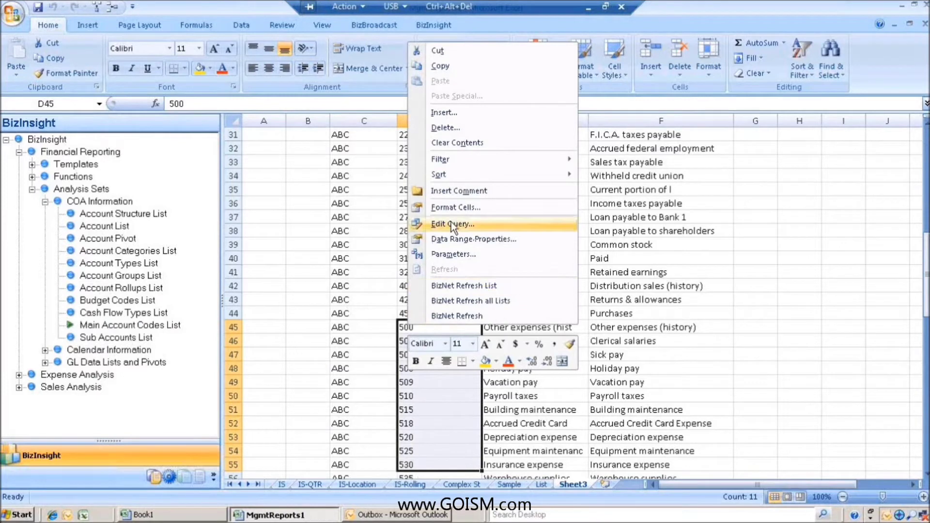
{"action": "left_click", "coordinate": [448, 62]}
{"action": "right_click", "coordinate": [768, 265]}
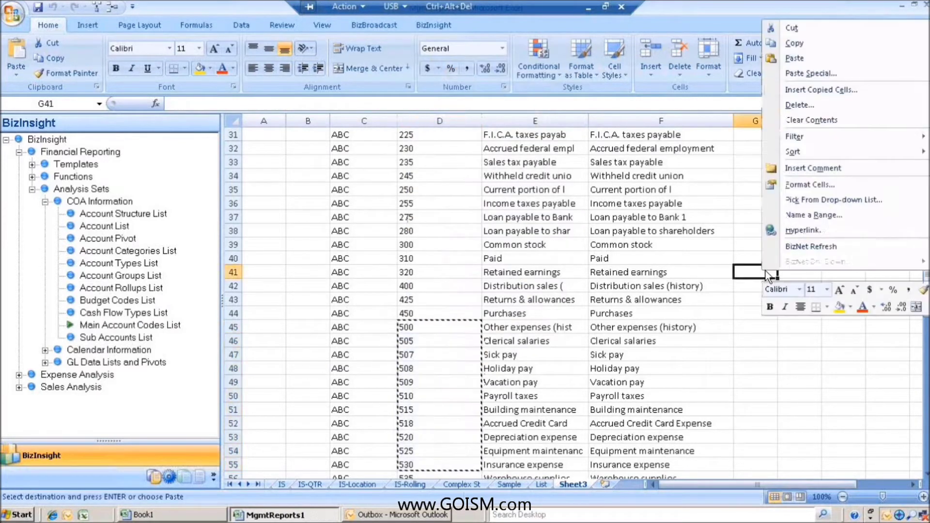
{"action": "left_click", "coordinate": [789, 62]}
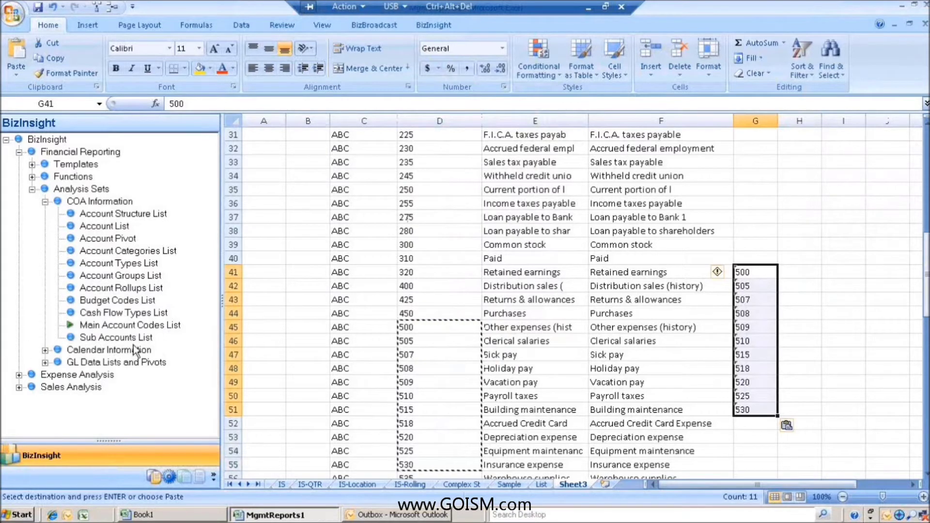
Return to the Sample sheet and collapse the COA Information and Analysis Sets branches.
{"action": "left_click", "coordinate": [509, 484]}
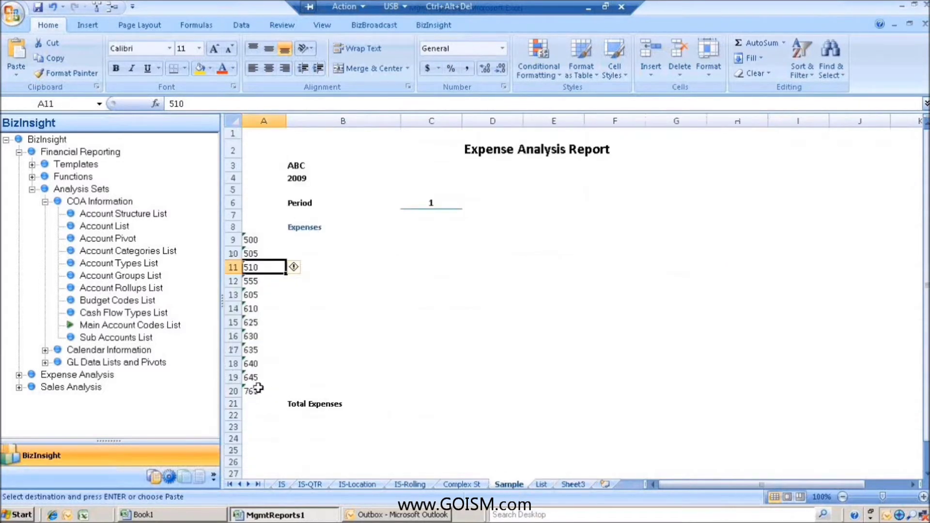
{"action": "left_click", "coordinate": [45, 202]}
{"action": "left_click", "coordinate": [32, 189]}
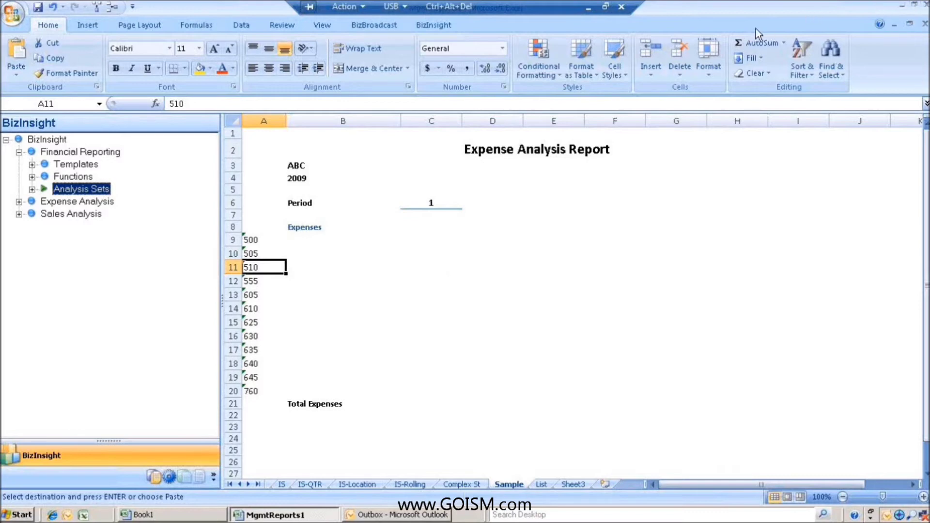
Enter period 1 in cell B5, left-align it, and clear the Period label in B6.
{"action": "left_click", "coordinate": [438, 205]}
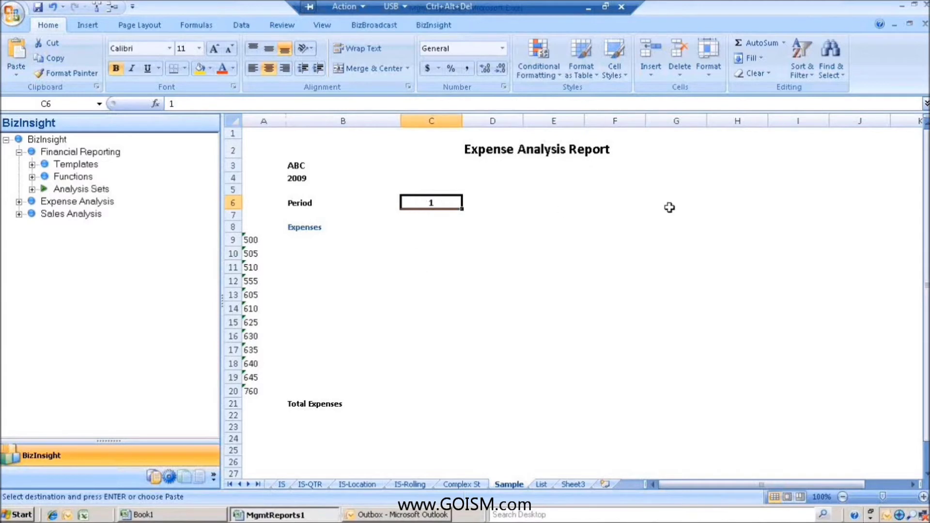
{"action": "left_click", "coordinate": [300, 188]}
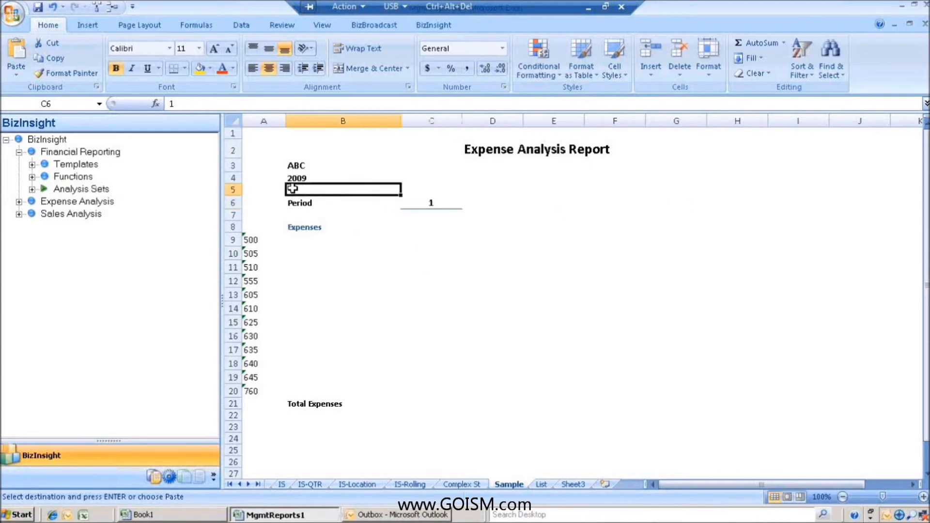
{"action": "type", "text": "1"}
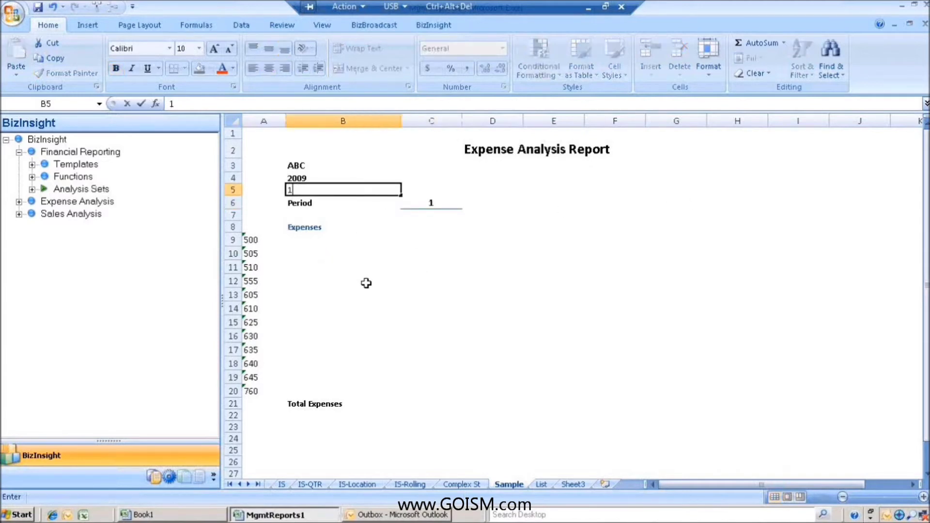
{"action": "key", "text": "Return"}
{"action": "key", "text": "Delete"}
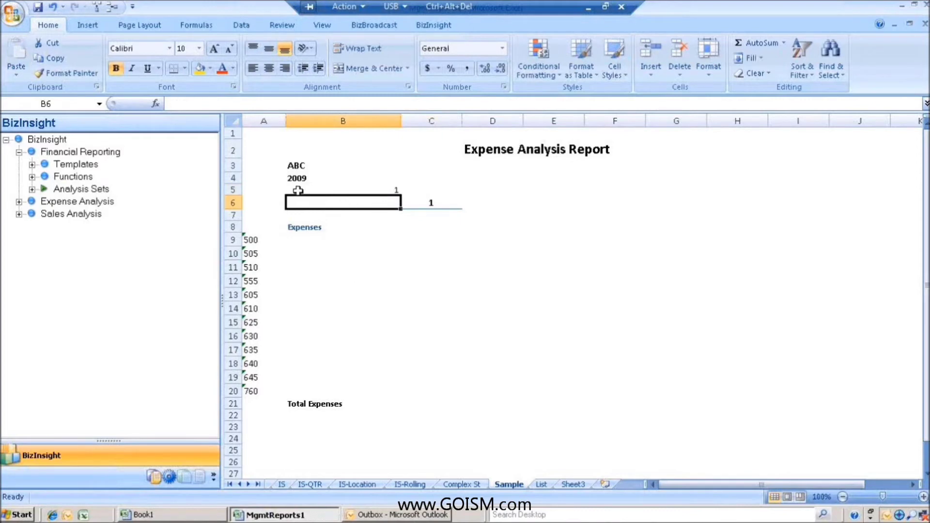
{"action": "left_click", "coordinate": [298, 190]}
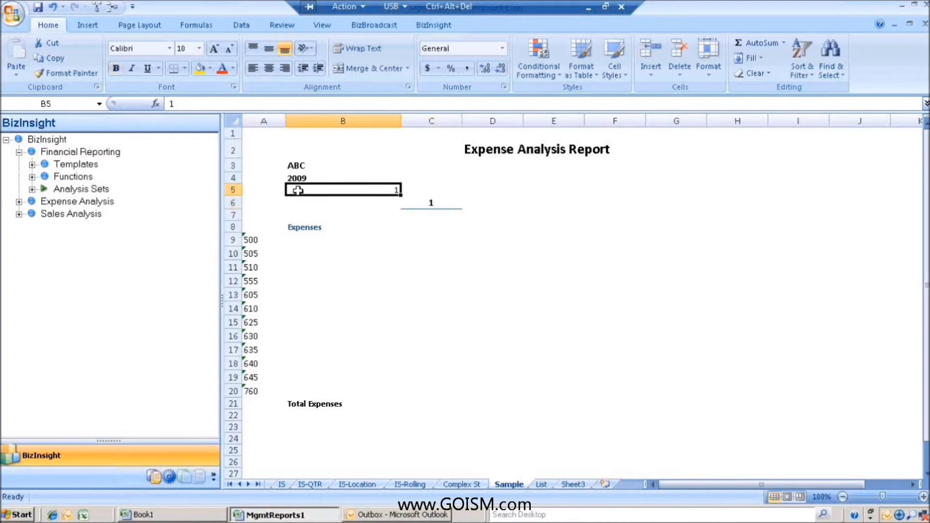
{"action": "left_click", "coordinate": [251, 69]}
Replace the column heading in cell C6 with MTD.
{"action": "left_click", "coordinate": [441, 203]}
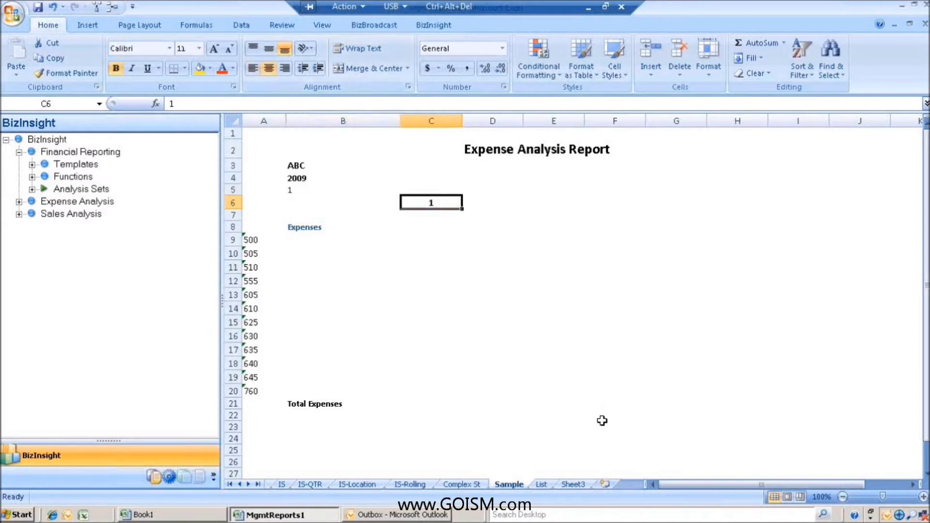
{"action": "type", "text": "M"}
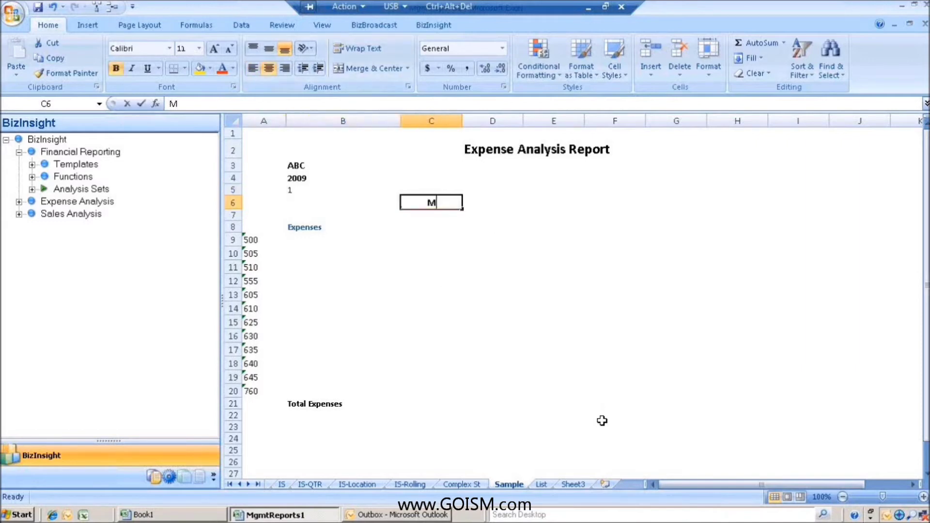
{"action": "type", "text": "TD"}
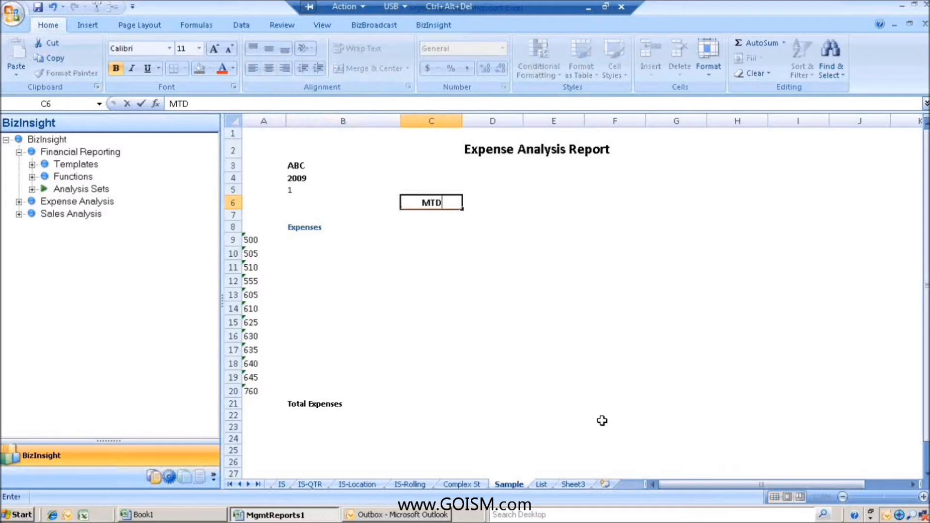
{"action": "left_click", "coordinate": [492, 227]}
{"action": "left_click", "coordinate": [458, 206]}
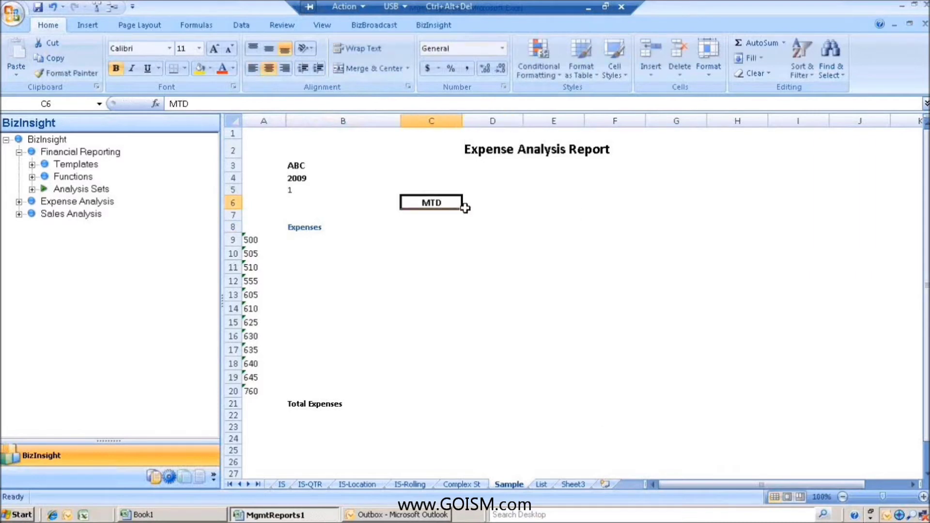
Add a YTD heading in D6 and repeat the MTD and YTD pair across E6 and F6.
{"action": "left_click_drag", "start_coordinate": [465, 207], "coordinate": [528, 209]}
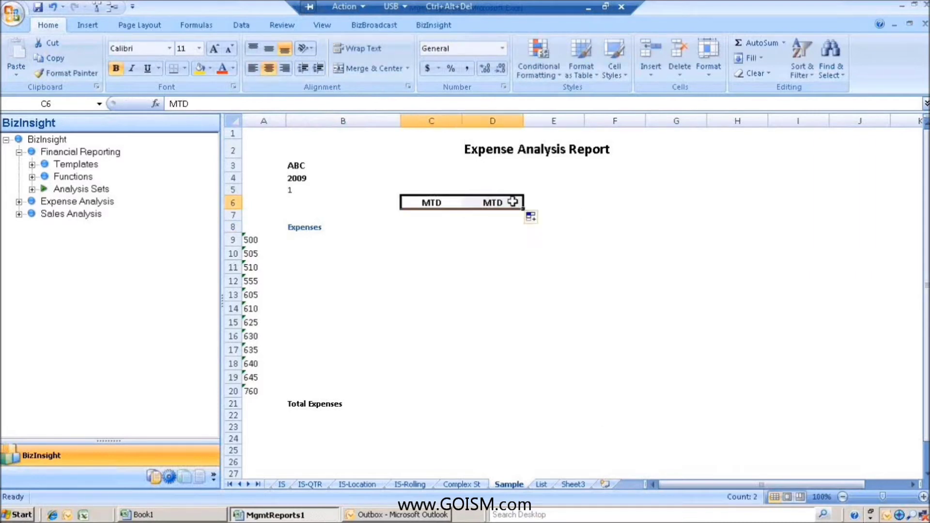
{"action": "left_click", "coordinate": [176, 104]}
{"action": "key", "text": "BackSpace"}
{"action": "type", "text": "Y"}
{"action": "key", "text": "Return"}
{"action": "left_click_drag", "start_coordinate": [432, 202], "coordinate": [593, 215]}
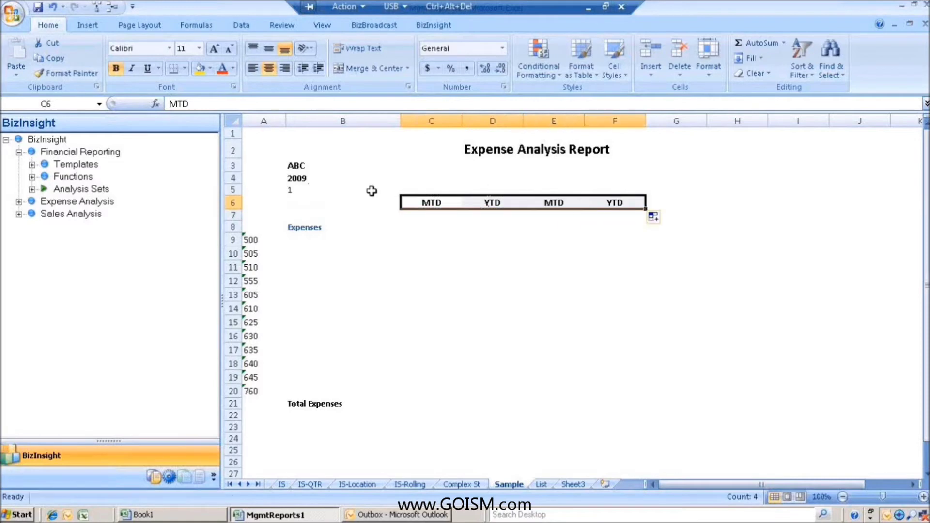
Set the report year in cell B4 to 2010.
{"action": "left_click", "coordinate": [297, 178]}
{"action": "type", "text": "2010"}
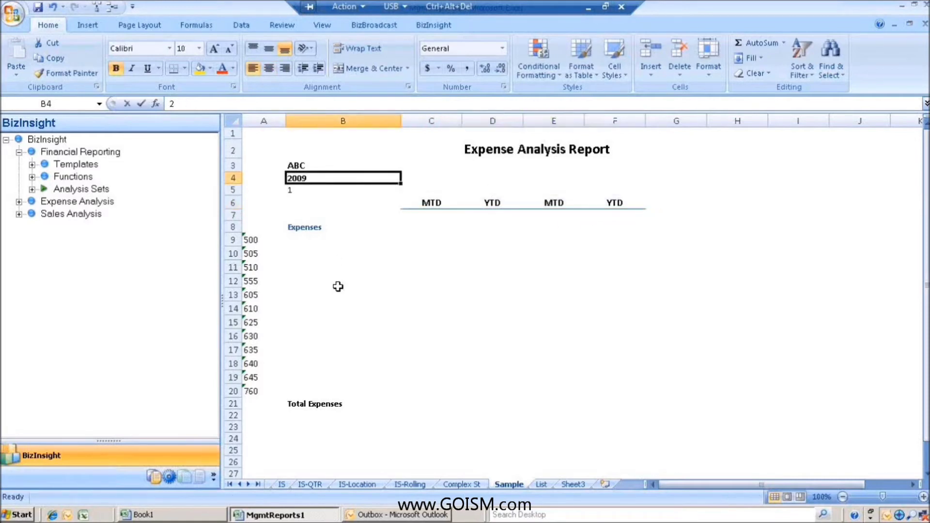
{"action": "left_click", "coordinate": [342, 270]}
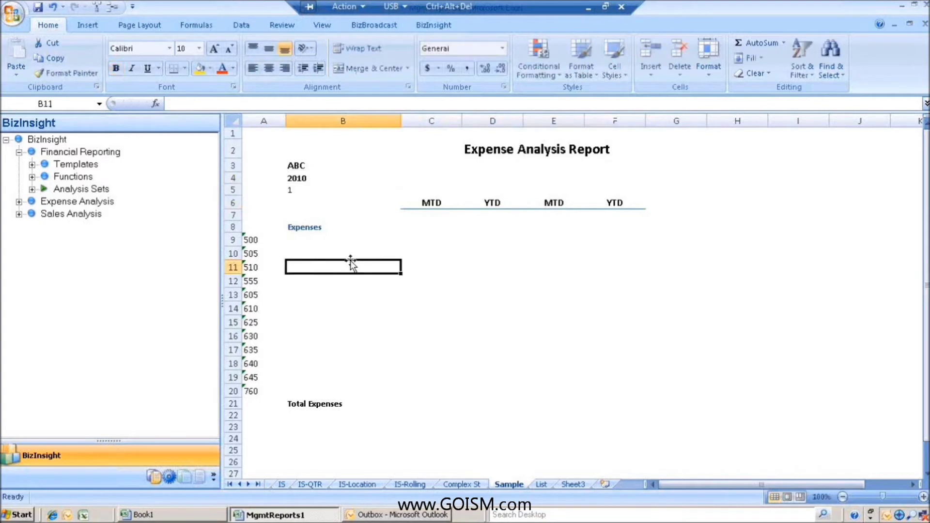
Enter a prior-year formula in cell E5 that subtracts 1 from the year in B4.
{"action": "left_click", "coordinate": [581, 190]}
{"action": "type", "text": "="}
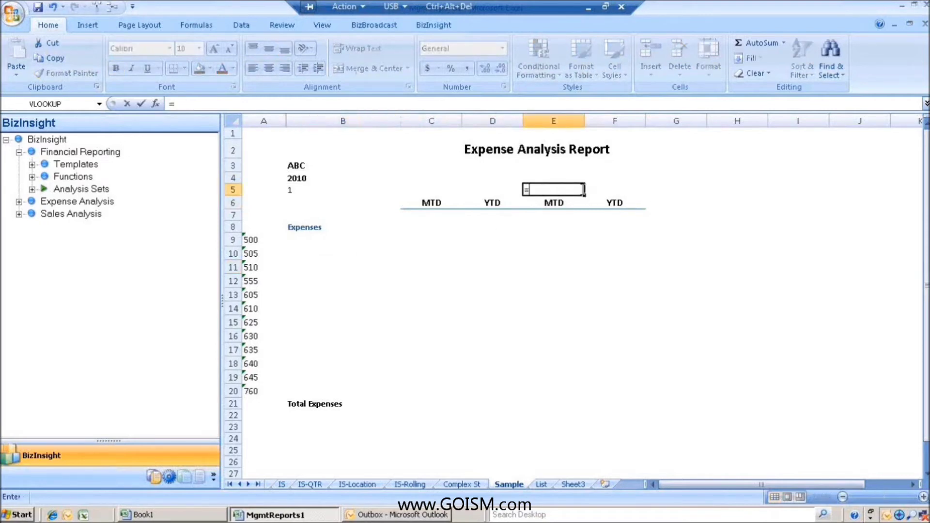
{"action": "left_click", "coordinate": [304, 181]}
{"action": "type", "text": "-1"}
{"action": "key", "text": "Return"}
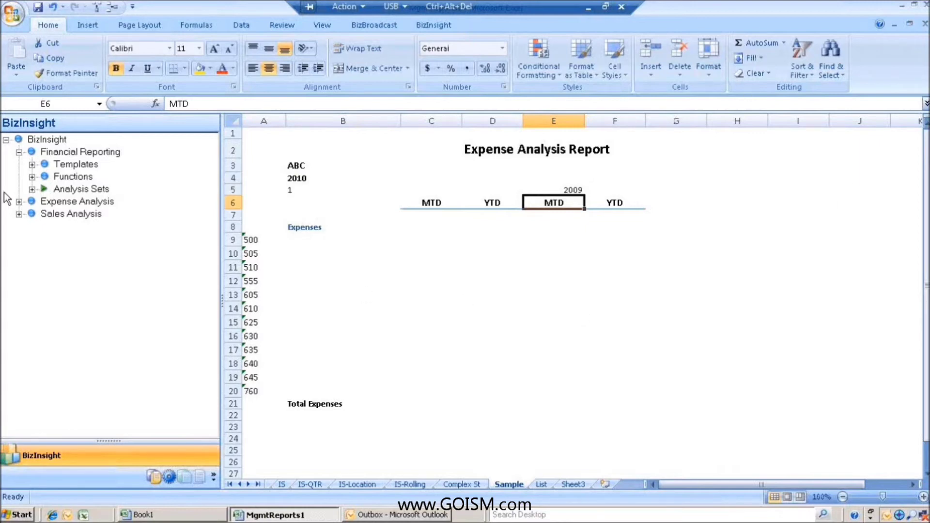
Browse the Balances Month-to-Date functions and their account group variants, and check the report's company, year and period cells.
{"action": "left_click", "coordinate": [32, 177]}
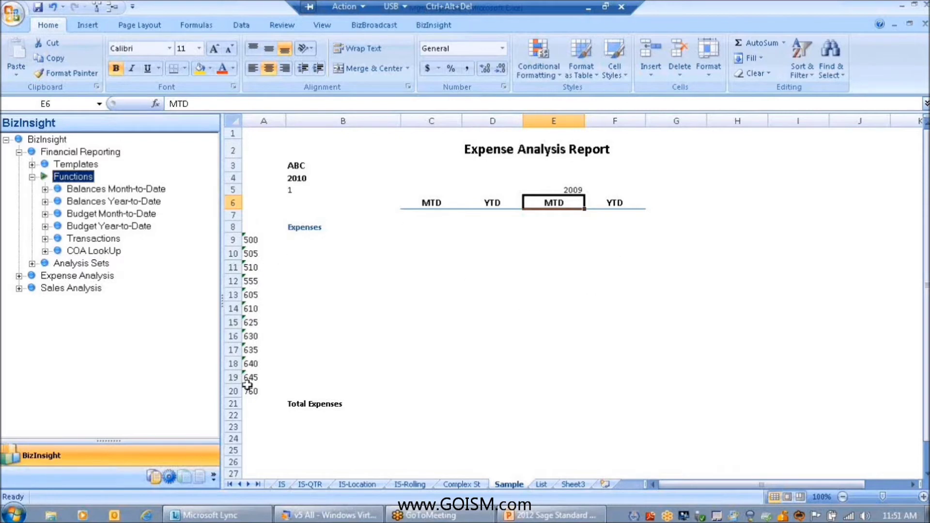
{"action": "left_click", "coordinate": [47, 191]}
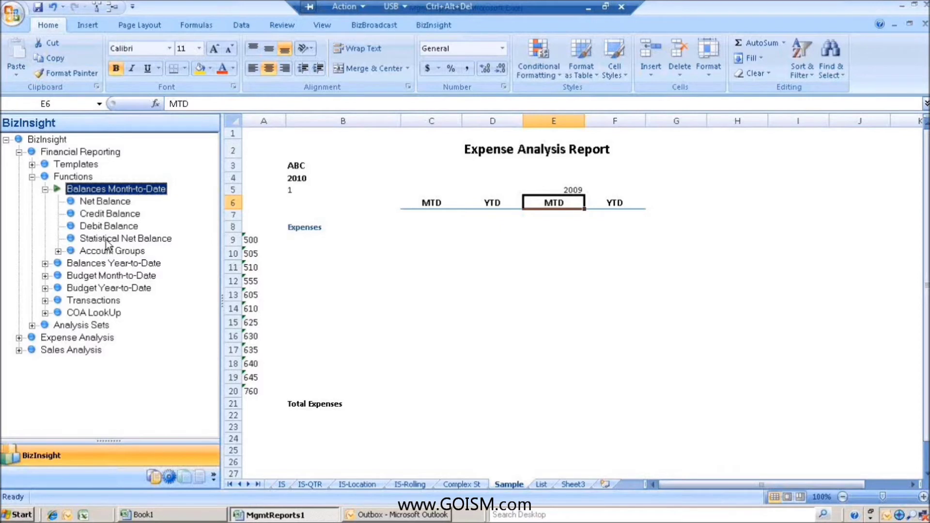
{"action": "left_click", "coordinate": [69, 250]}
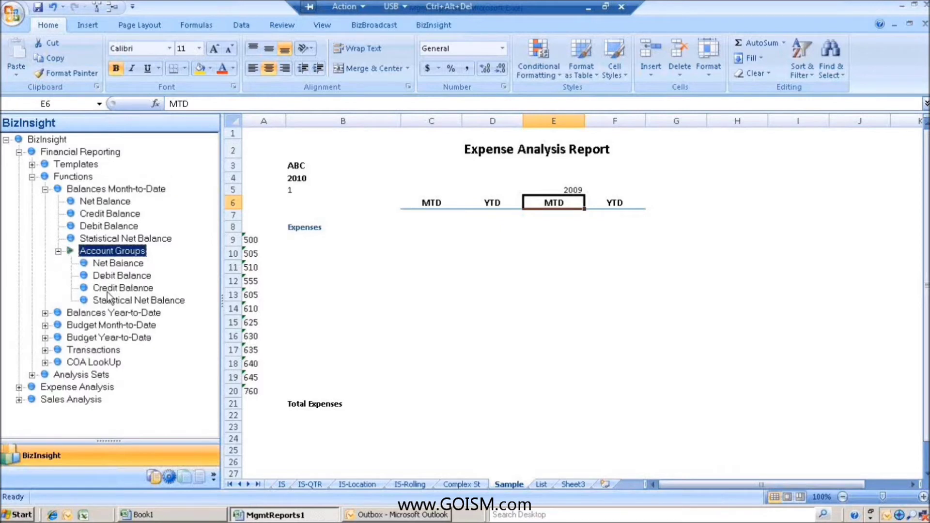
{"action": "left_click", "coordinate": [59, 251]}
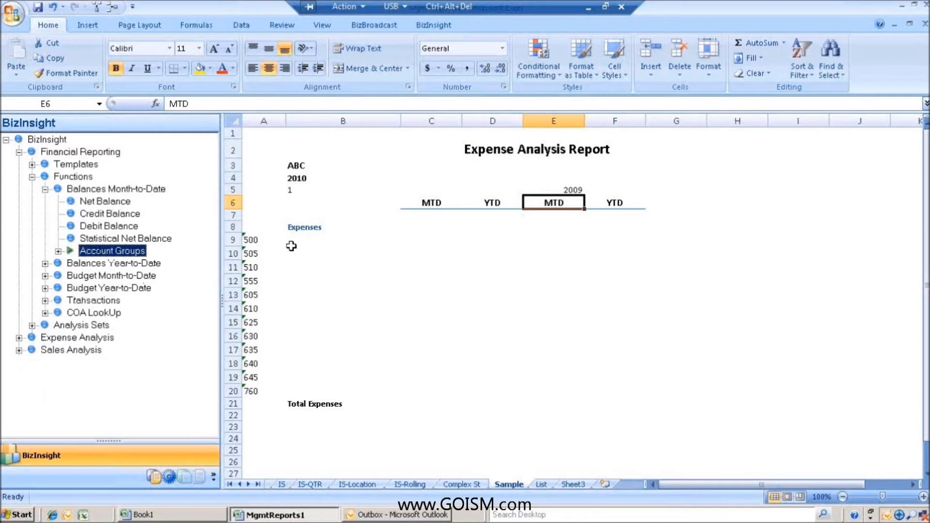
{"action": "left_click", "coordinate": [297, 167]}
{"action": "left_click", "coordinate": [290, 178]}
{"action": "left_click", "coordinate": [295, 190]}
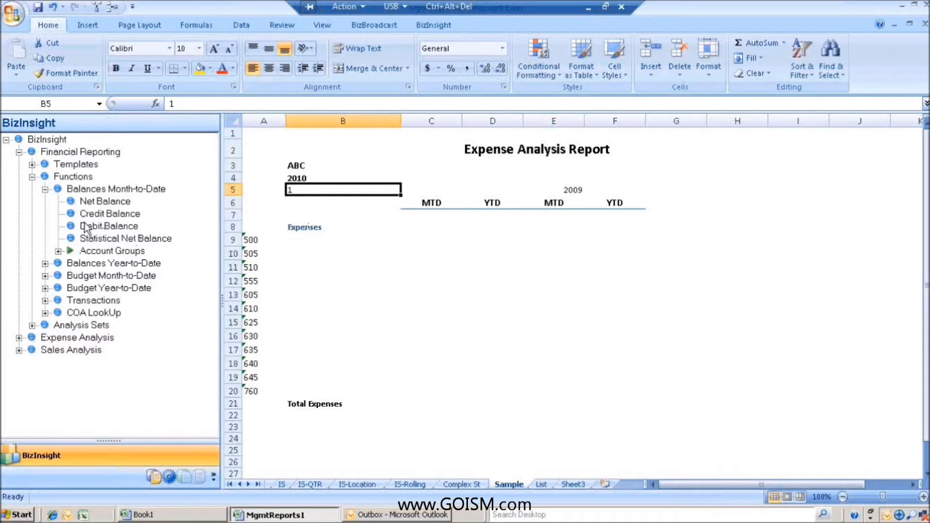
Insert the month-to-date Net Balance function in C9 with company code $B$3, fiscal year $B$4 and fiscal period $B$5.
{"action": "left_click_drag", "start_coordinate": [89, 207], "coordinate": [426, 240]}
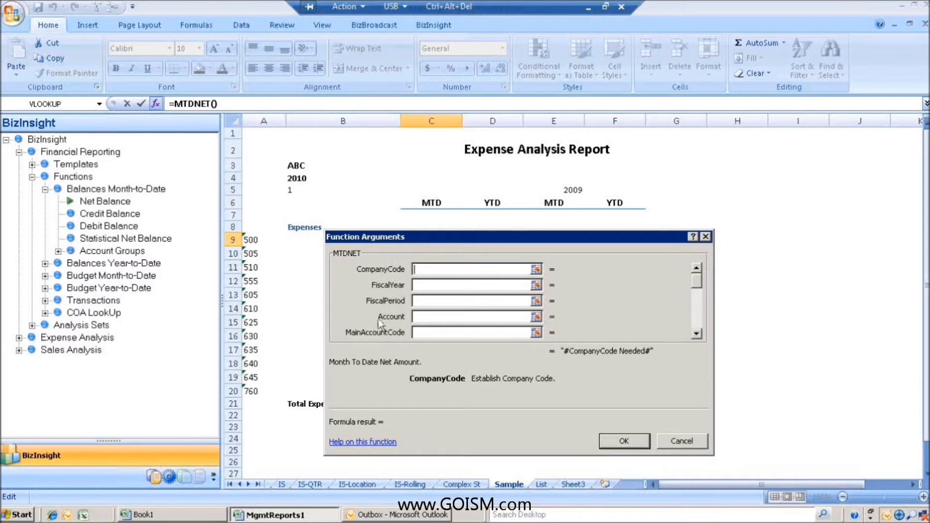
{"action": "left_click", "coordinate": [298, 169]}
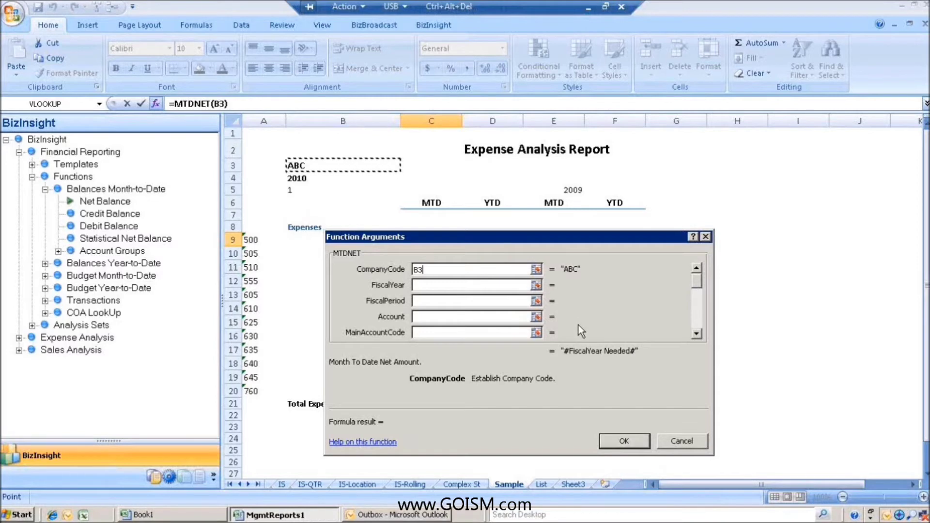
{"action": "key", "text": "F4"}
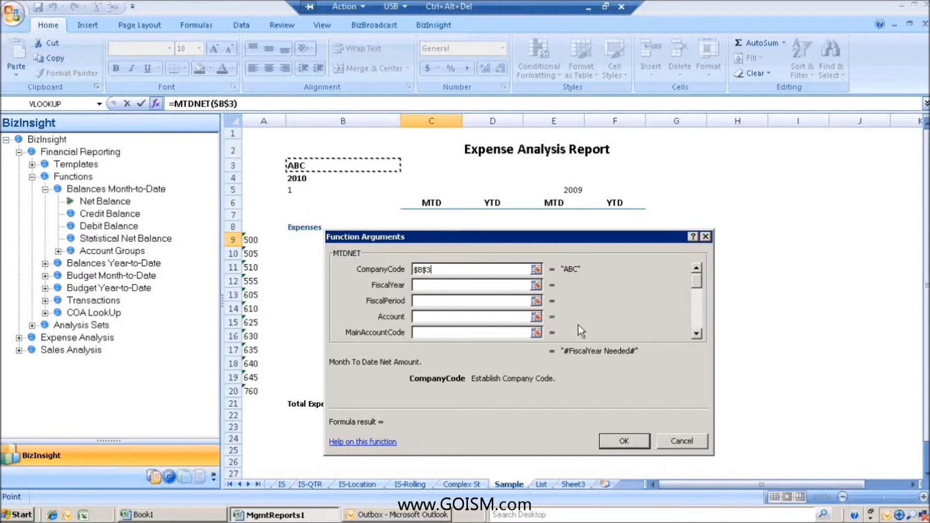
{"action": "left_click", "coordinate": [418, 284]}
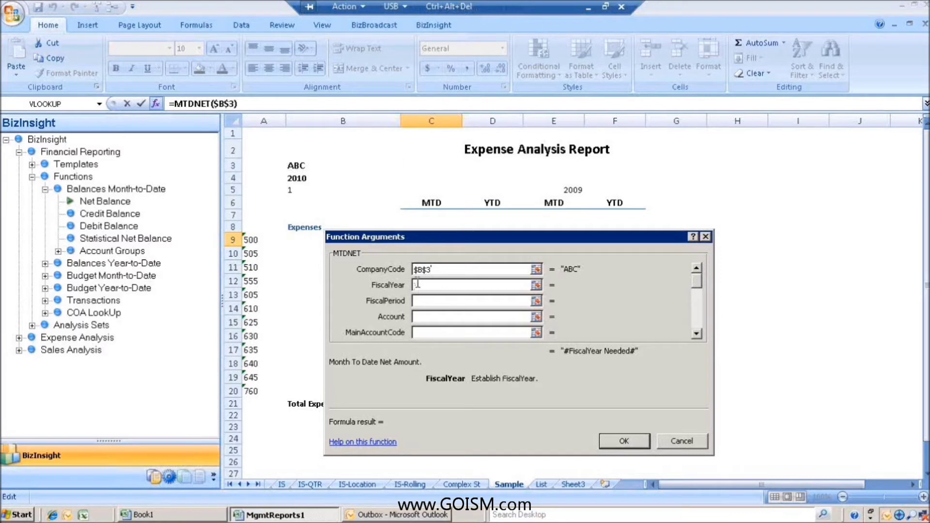
{"action": "left_click", "coordinate": [306, 182]}
{"action": "left_click", "coordinate": [421, 299]}
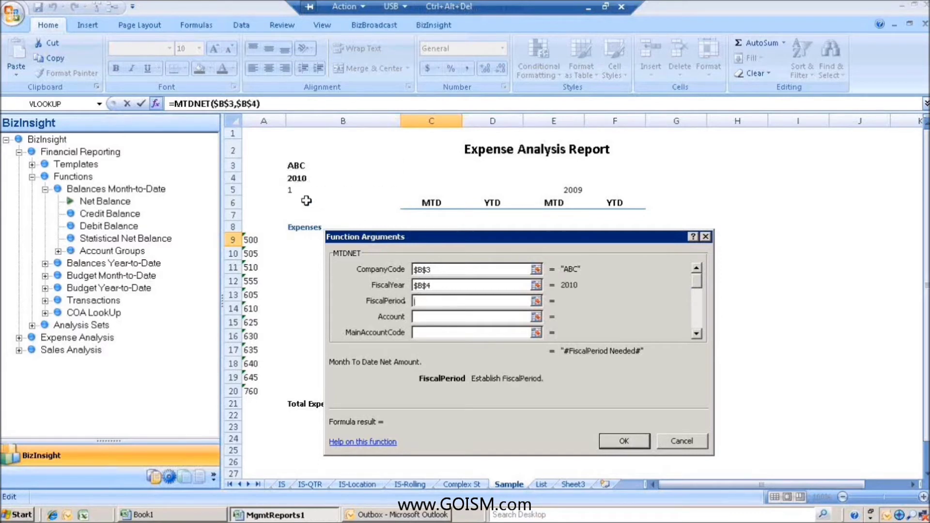
{"action": "left_click", "coordinate": [290, 190]}
{"action": "key", "text": "F4"}
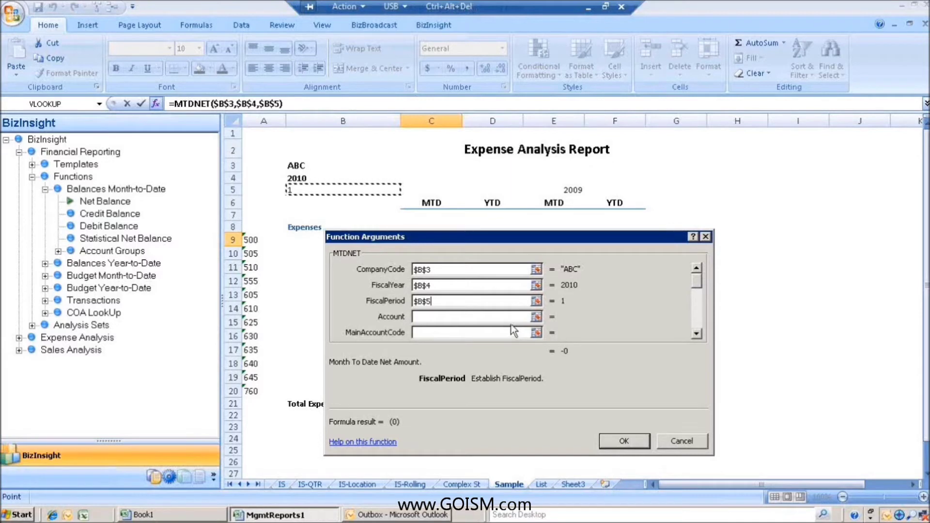
Set the MTDNET function's main account code to cell A9 with only the column locked ($A9).
{"action": "left_click", "coordinate": [426, 333]}
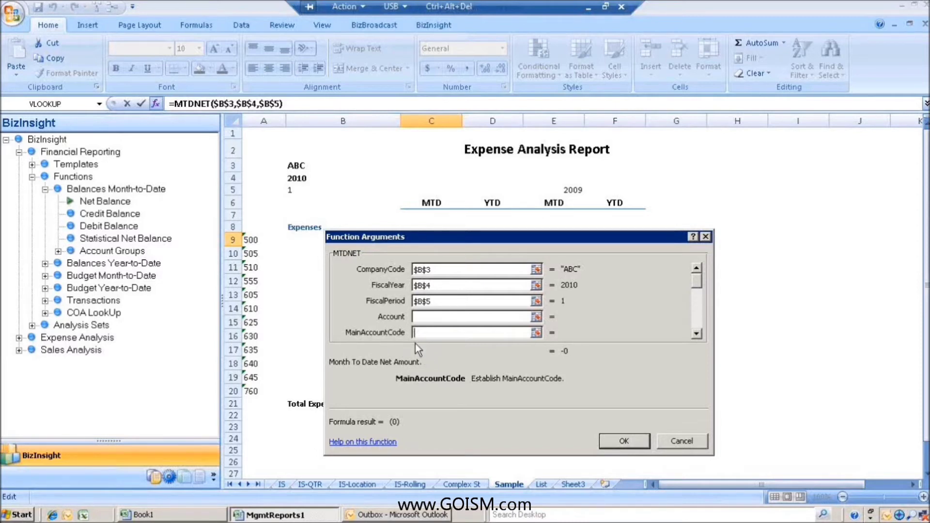
{"action": "left_click", "coordinate": [697, 335]}
{"action": "key", "text": "shift+Tab"}
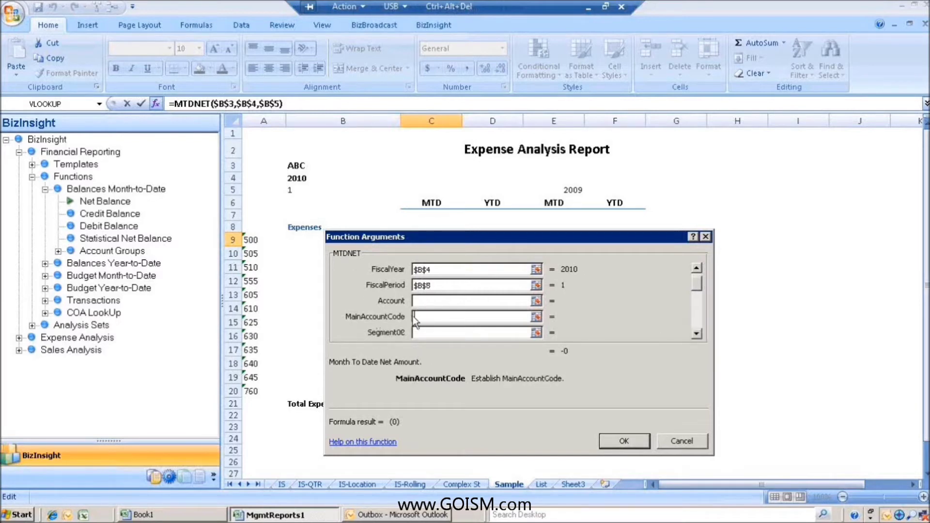
{"action": "left_click", "coordinate": [256, 238]}
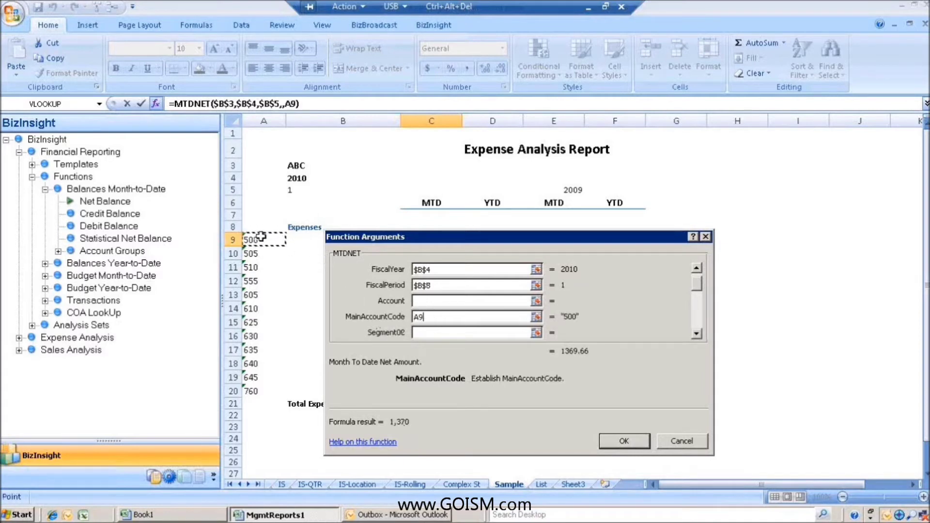
{"action": "left_click", "coordinate": [437, 316]}
{"action": "key", "text": "F4"}
{"action": "key", "text": "F4"}
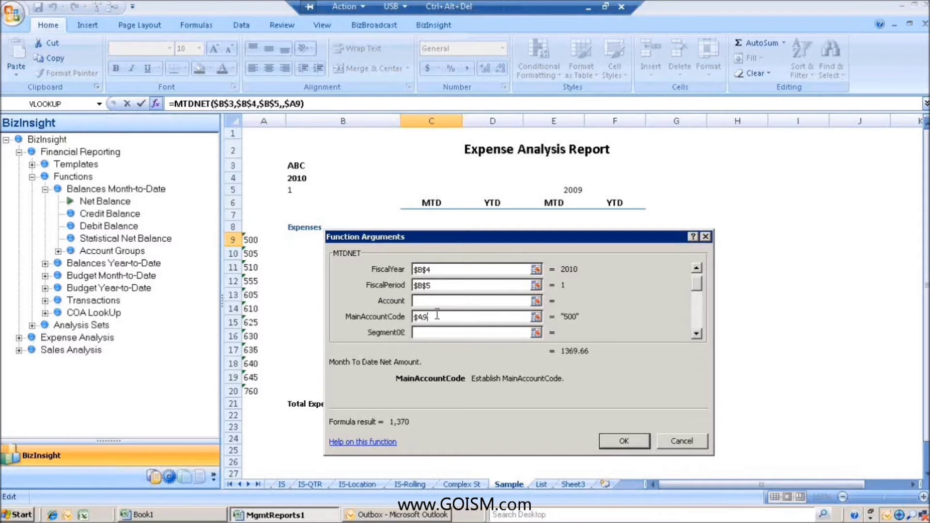
Examine the remaining optional segment arguments of the MTDNET function and return to the start of the argument list.
{"action": "left_click", "coordinate": [696, 334]}
{"action": "left_click", "coordinate": [696, 334]}
{"action": "left_click", "coordinate": [696, 334]}
{"action": "left_click", "coordinate": [696, 334]}
{"action": "left_click", "coordinate": [696, 334]}
{"action": "left_click", "coordinate": [696, 334]}
{"action": "left_click", "coordinate": [696, 334]}
{"action": "left_click", "coordinate": [697, 334]}
{"action": "left_click_drag", "start_coordinate": [697, 308], "coordinate": [702, 265]}
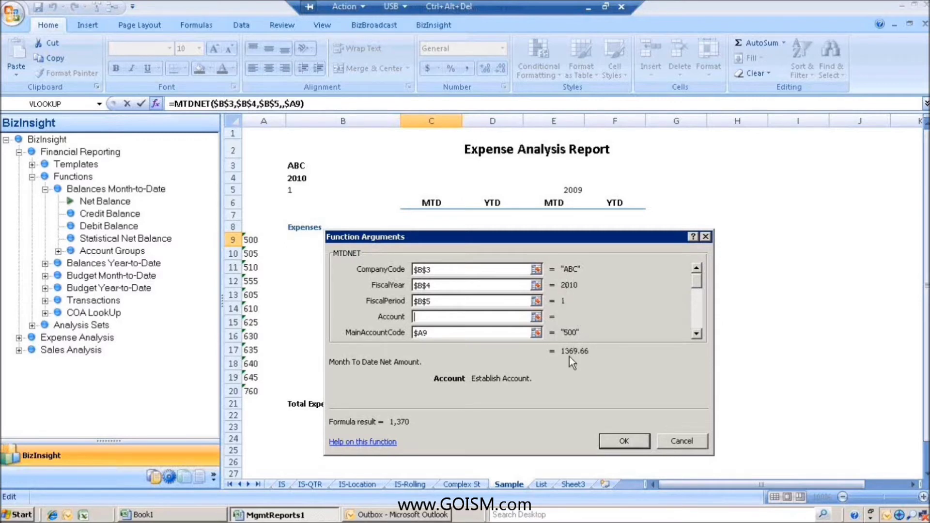
Accept the MTDNET formula in C9 and fill it down through C20.
{"action": "left_click", "coordinate": [630, 440]}
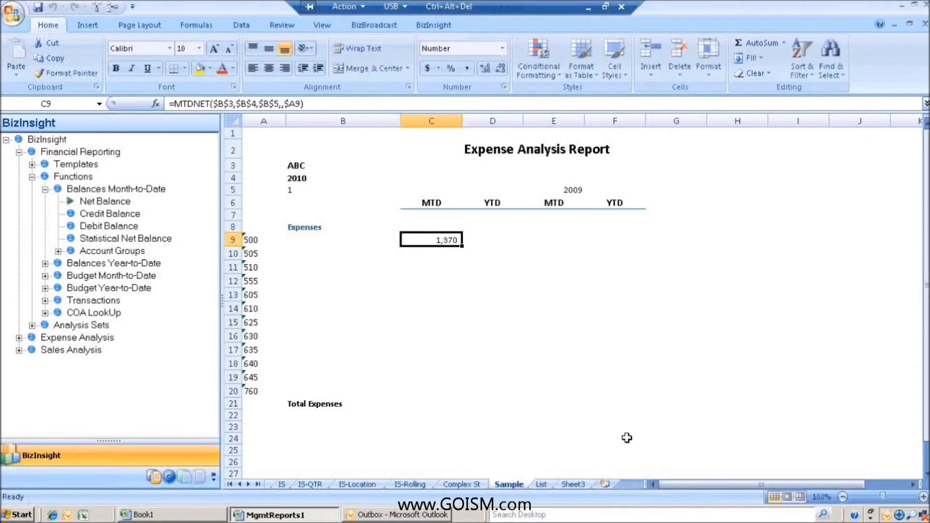
{"action": "left_click_drag", "start_coordinate": [464, 246], "coordinate": [463, 395]}
Add a top border to the Total Expenses cell C21 and sum the MTD column in it.
{"action": "left_click", "coordinate": [453, 406]}
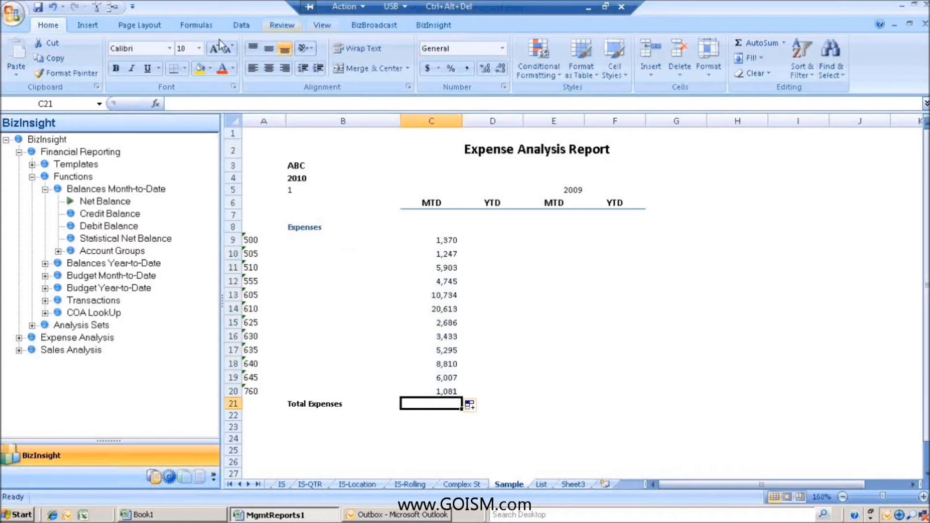
{"action": "left_click", "coordinate": [185, 67]}
{"action": "left_click", "coordinate": [174, 121]}
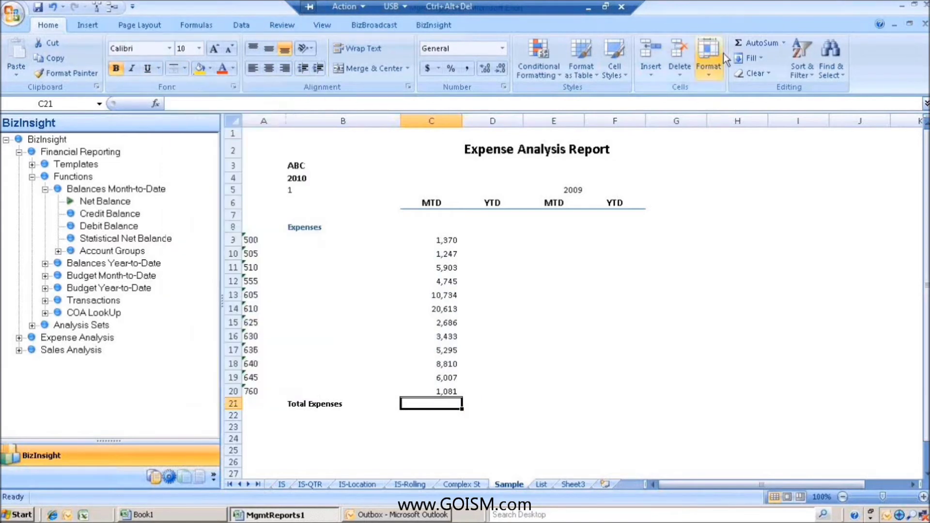
{"action": "left_click", "coordinate": [743, 45]}
{"action": "key", "text": "Return"}
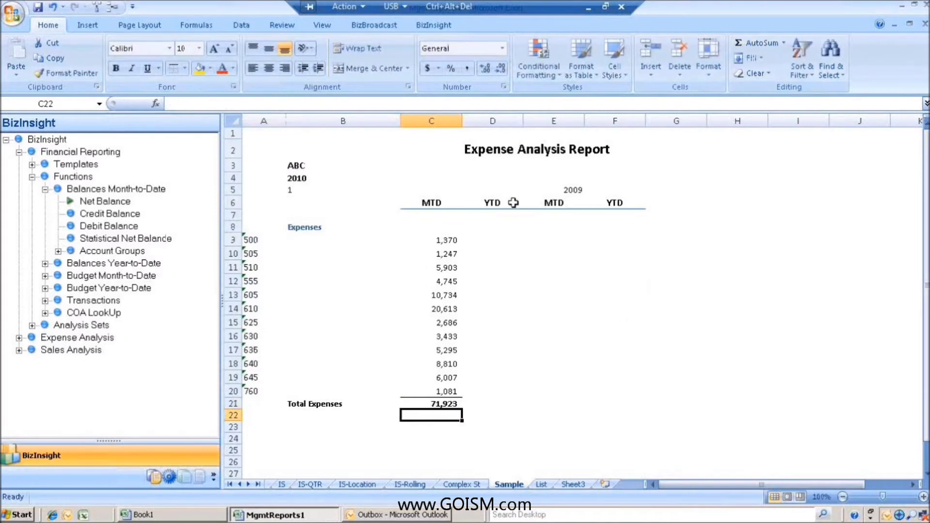
Show the BizNet drilldown options available for the MTD balance in C9.
{"action": "right_click", "coordinate": [445, 238]}
{"action": "mouse_move", "coordinate": [519, 480]}
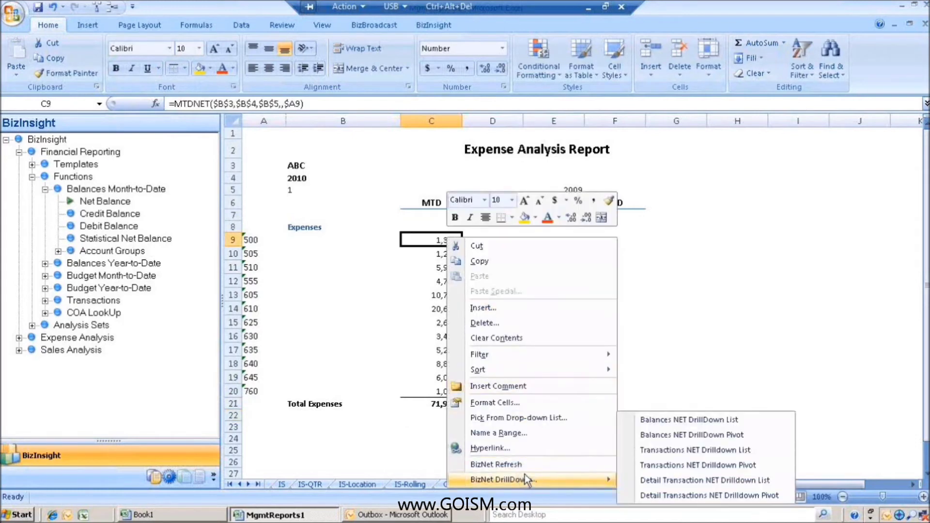
Set the fiscal period in cell B5 to 2.
{"action": "left_click", "coordinate": [309, 188]}
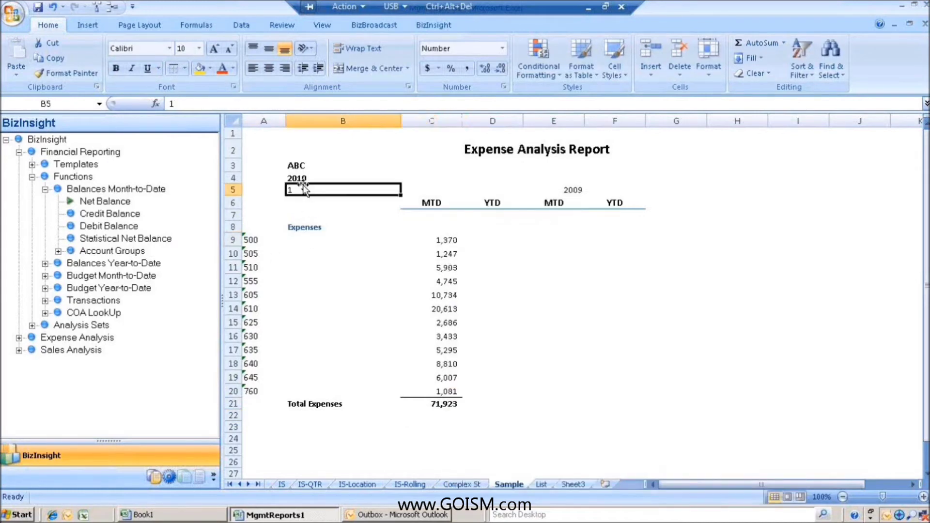
{"action": "type", "text": "2"}
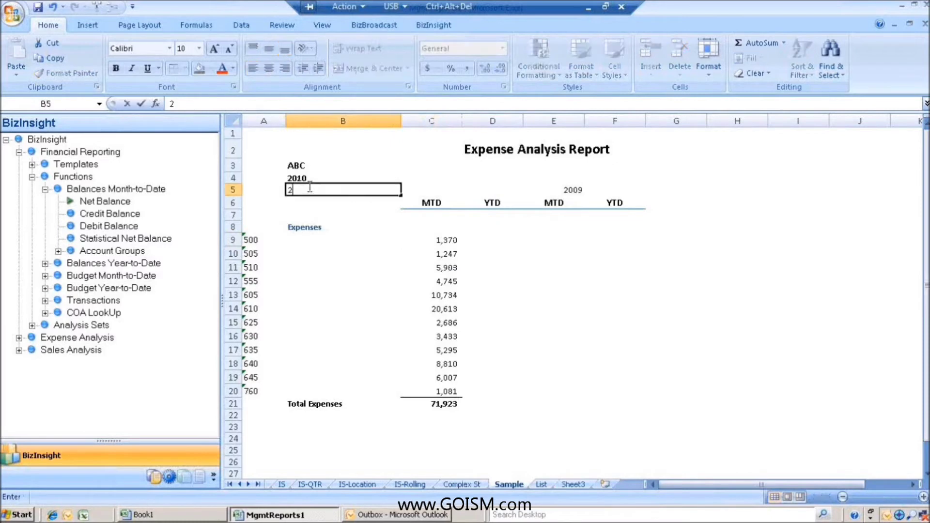
{"action": "key", "text": "Return"}
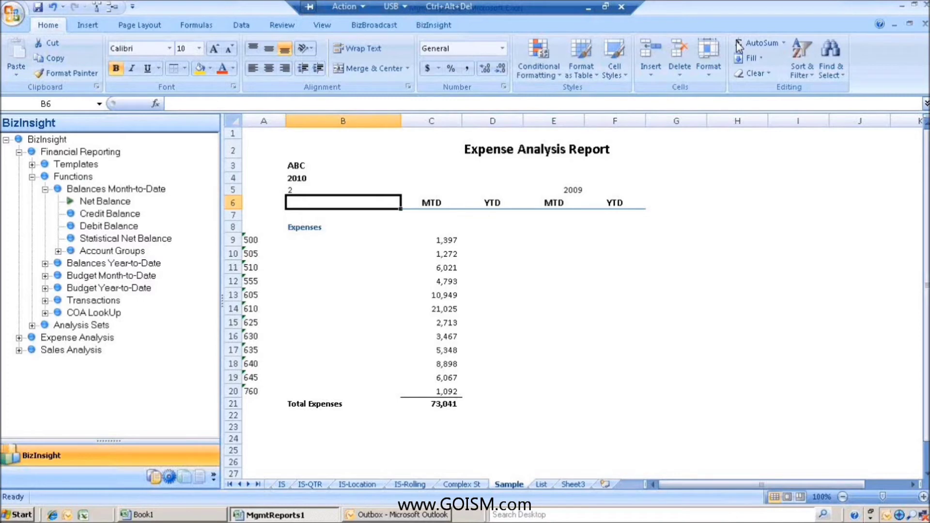
Insert the Main Account Desc lookup in B9 with company code $B$3 and main account code $A9, and fill it down through B20.
{"action": "left_click", "coordinate": [45, 313]}
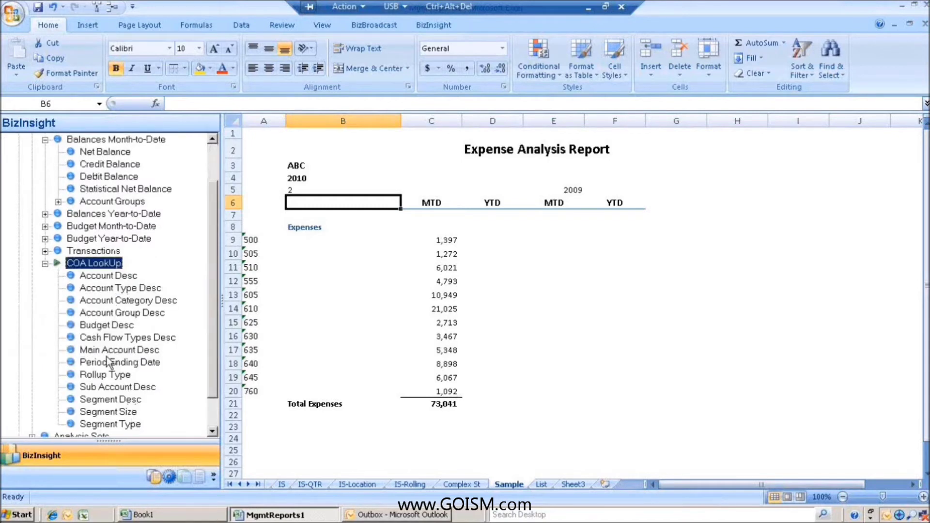
{"action": "left_click_drag", "start_coordinate": [99, 356], "coordinate": [335, 239]}
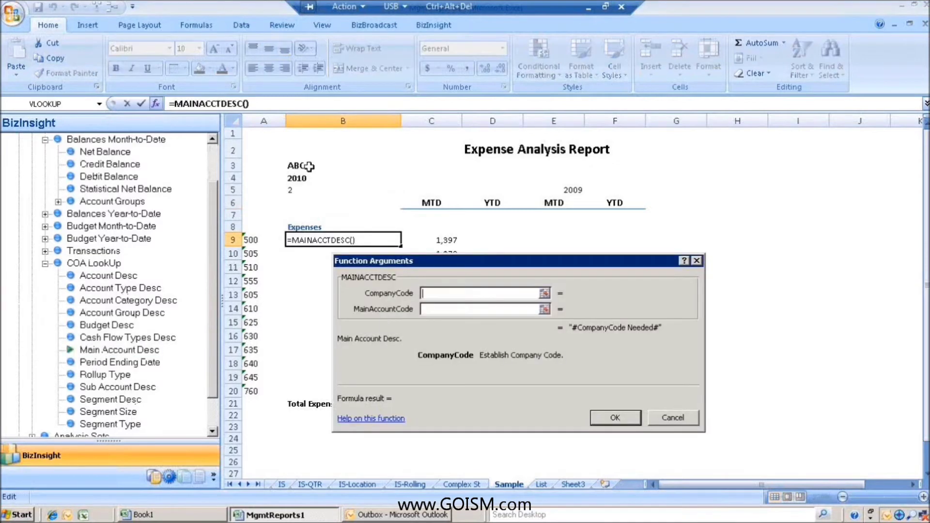
{"action": "left_click", "coordinate": [300, 165]}
{"action": "key", "text": "F4"}
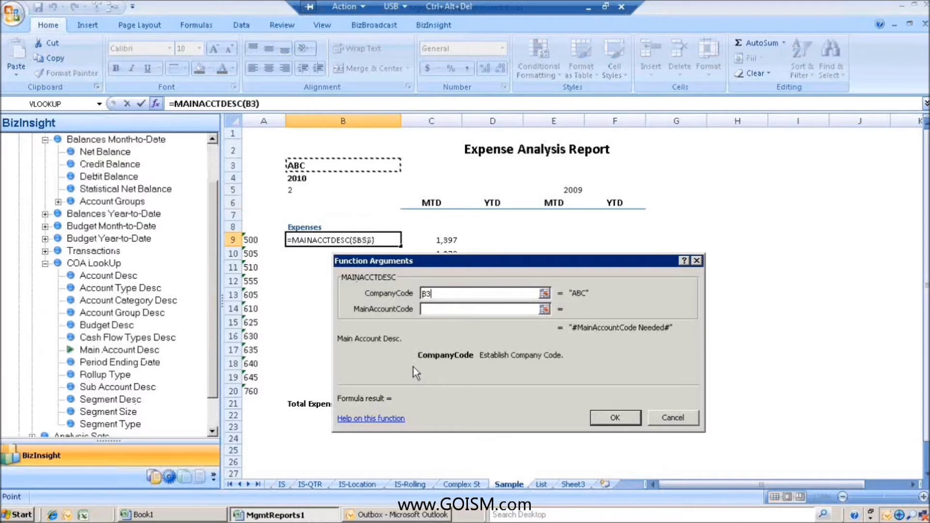
{"action": "left_click", "coordinate": [430, 309]}
{"action": "left_click", "coordinate": [250, 240]}
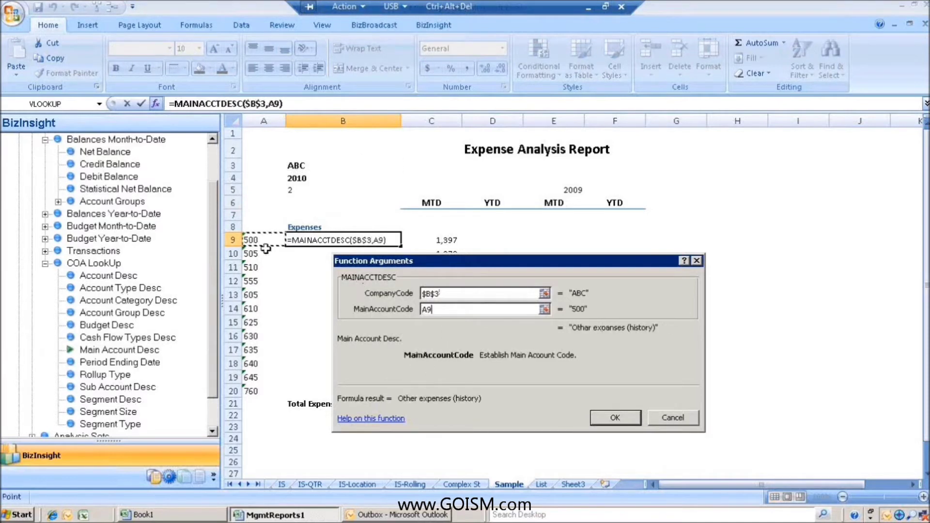
{"action": "key", "text": "F4"}
{"action": "key", "text": "F4"}
{"action": "key", "text": "F4"}
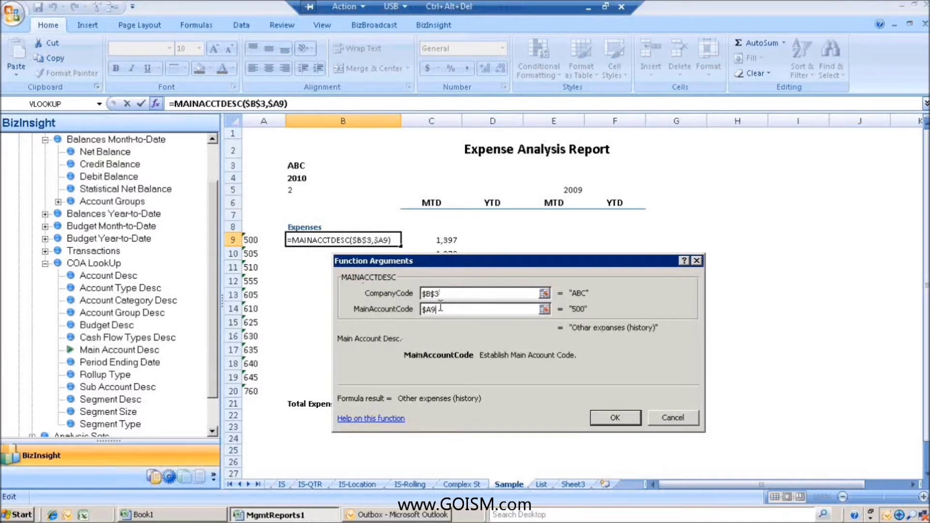
{"action": "left_click", "coordinate": [614, 418]}
{"action": "left_click_drag", "start_coordinate": [400, 246], "coordinate": [384, 392]}
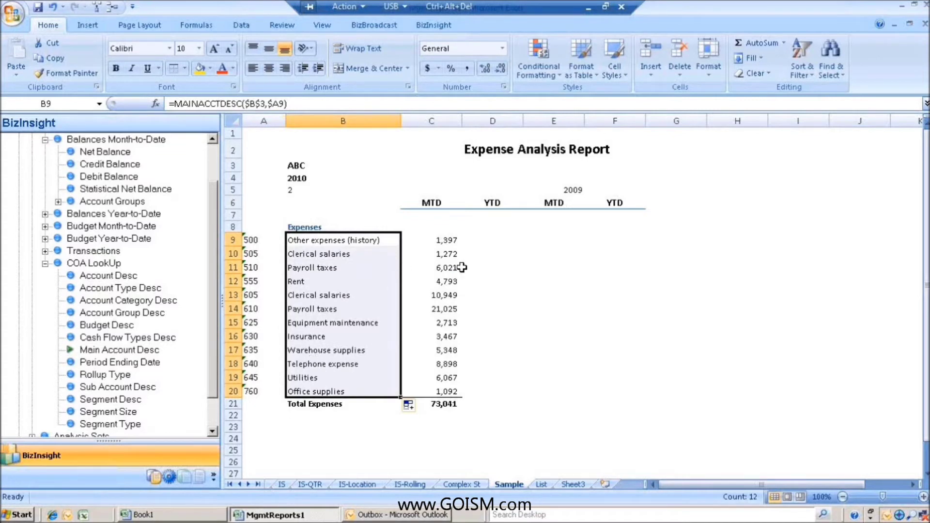
Look through the Balances Year-to-Date functions available for the YTD column.
{"action": "left_click", "coordinate": [493, 239]}
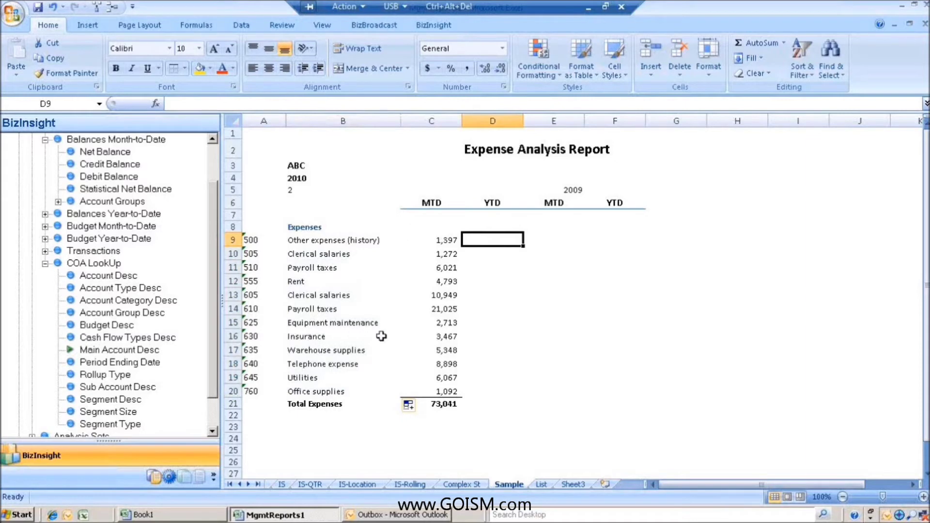
{"action": "left_click", "coordinate": [46, 264]}
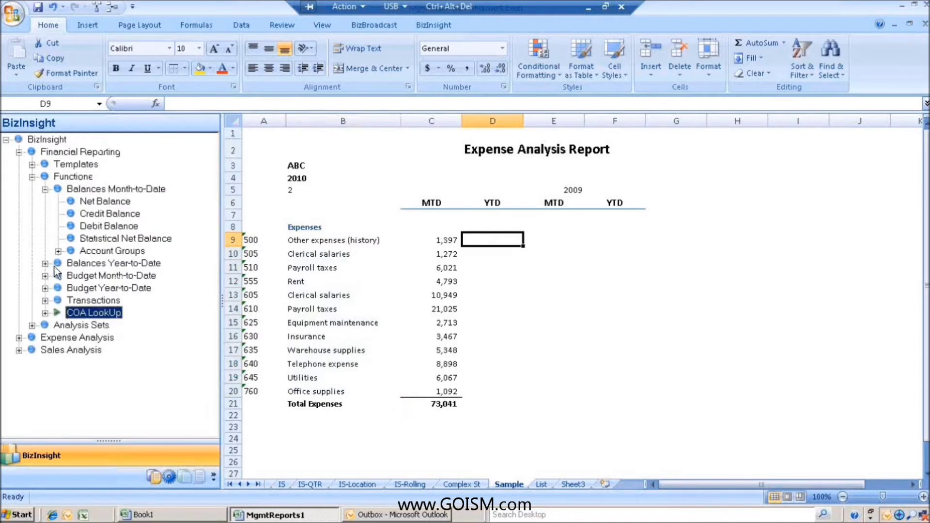
{"action": "left_click", "coordinate": [45, 263]}
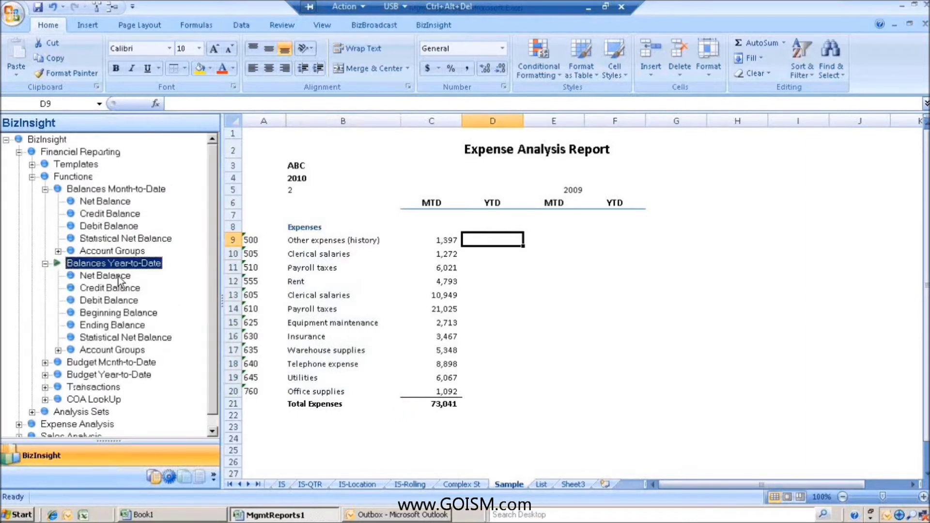
{"action": "left_click", "coordinate": [45, 264]}
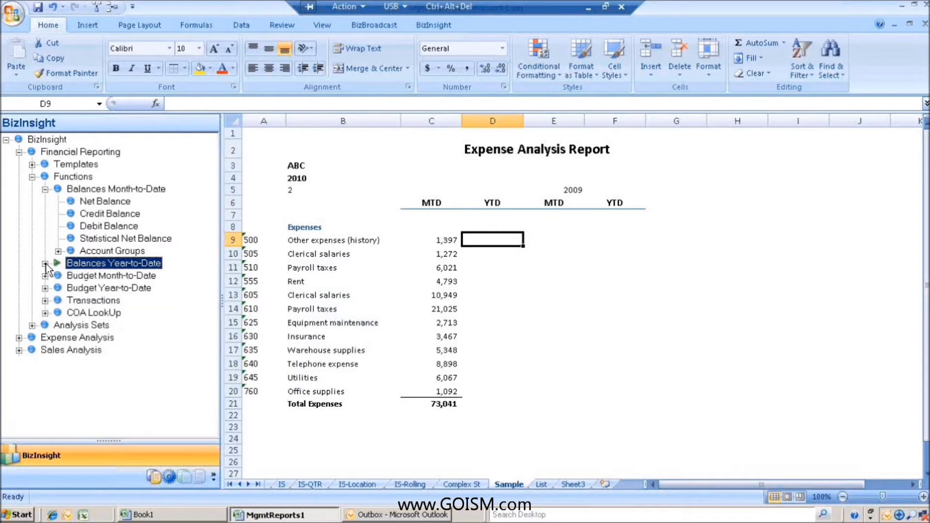
Copy the net balance formula from C9 into D9 and change its function to YTDNET.
{"action": "left_click", "coordinate": [440, 240]}
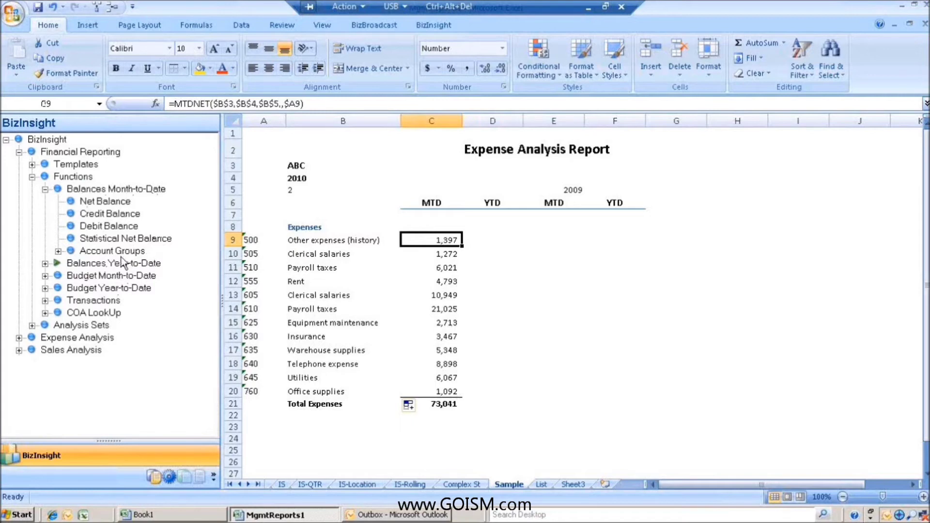
{"action": "left_click", "coordinate": [45, 263]}
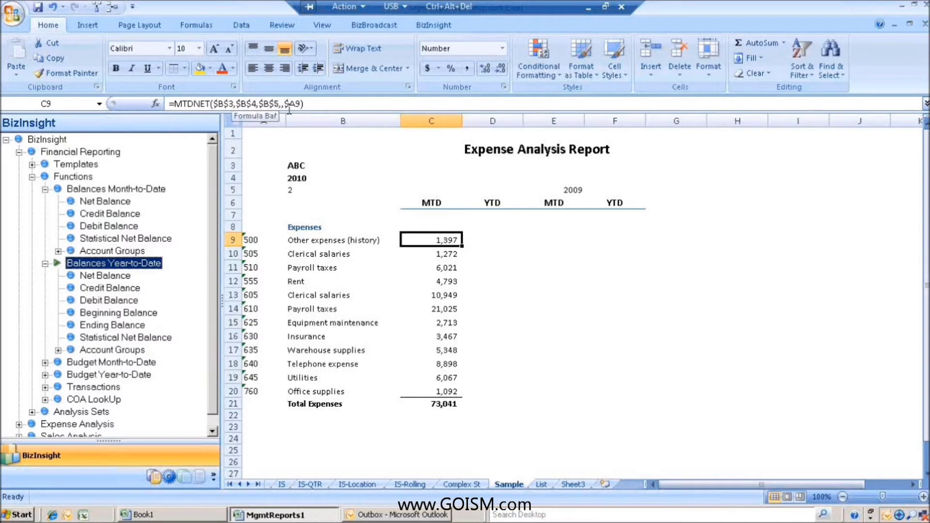
{"action": "left_click", "coordinate": [45, 264]}
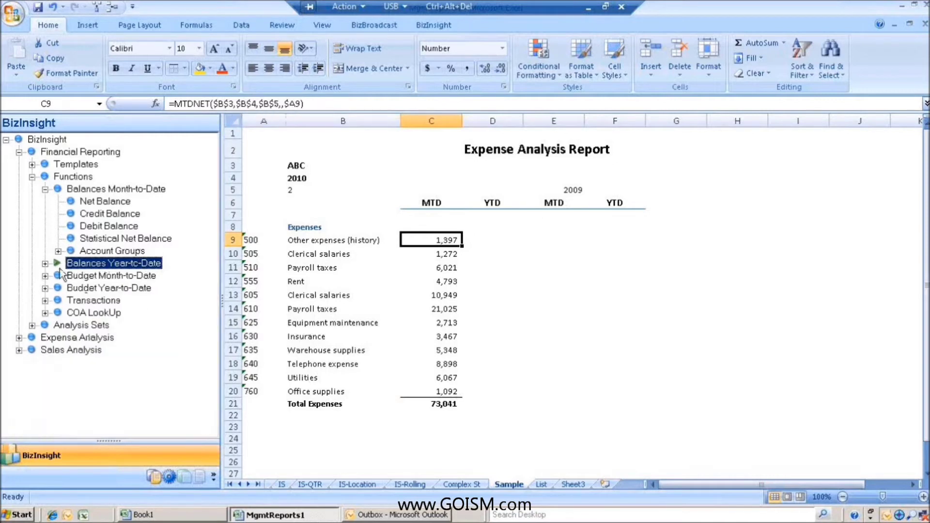
{"action": "left_click_drag", "start_coordinate": [462, 246], "coordinate": [520, 242]}
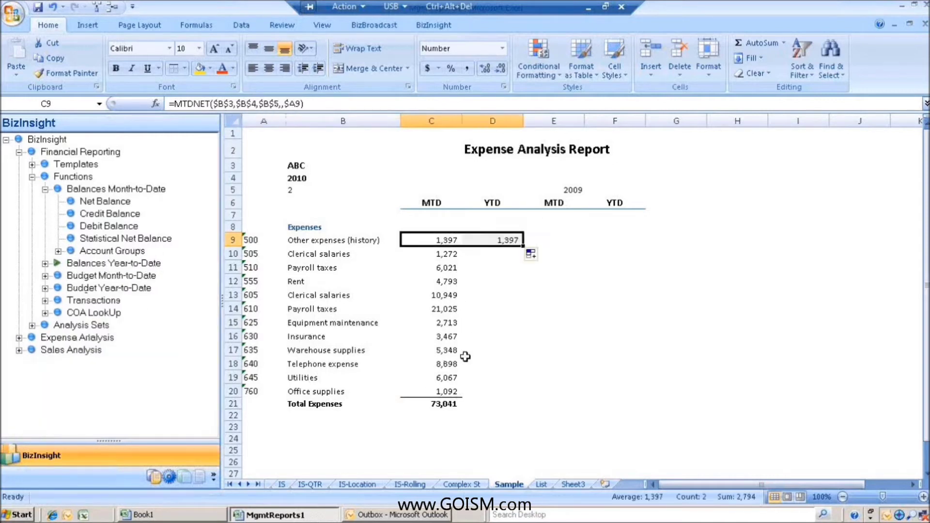
{"action": "left_click", "coordinate": [499, 242]}
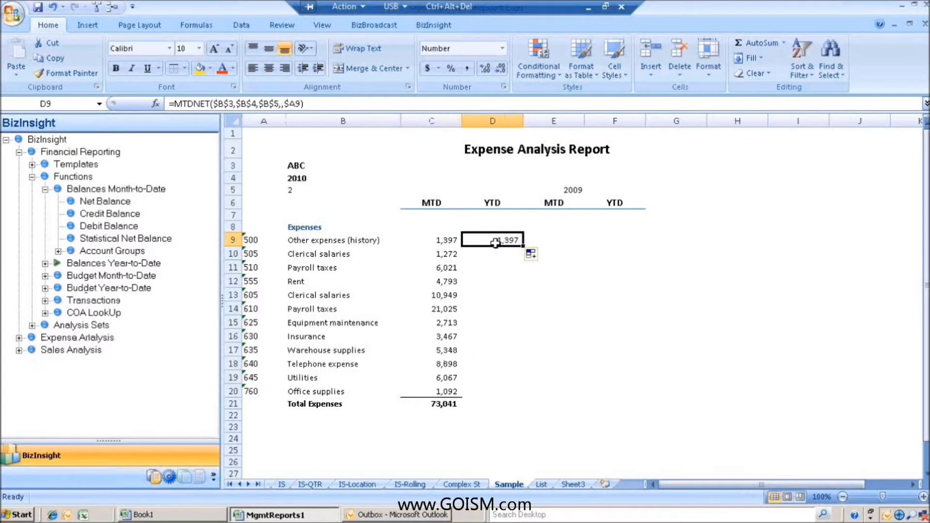
{"action": "left_click", "coordinate": [183, 104]}
{"action": "key", "text": "BackSpace"}
{"action": "type", "text": "y"}
{"action": "key", "text": "Return"}
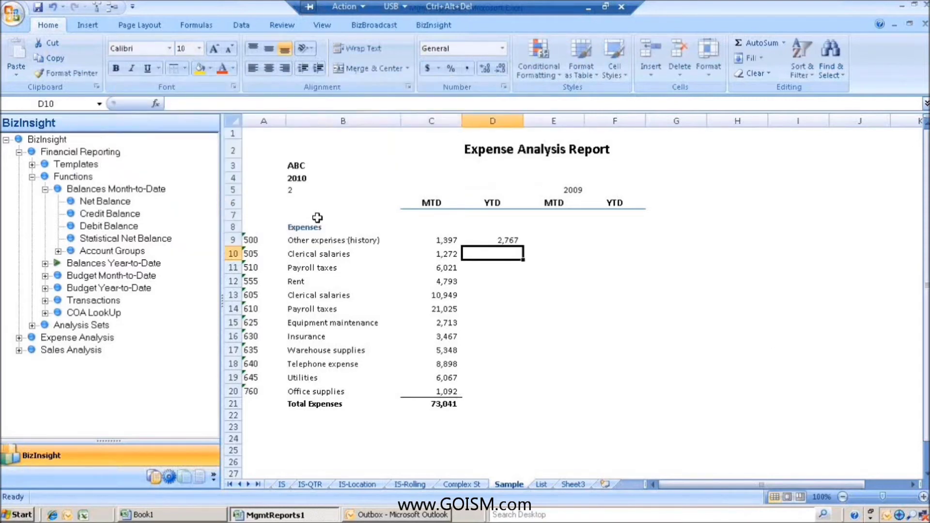
Copy the MTD net balance formula from C9 into the prior-year MTD cell E9.
{"action": "left_click", "coordinate": [445, 239]}
{"action": "right_click", "coordinate": [446, 240]}
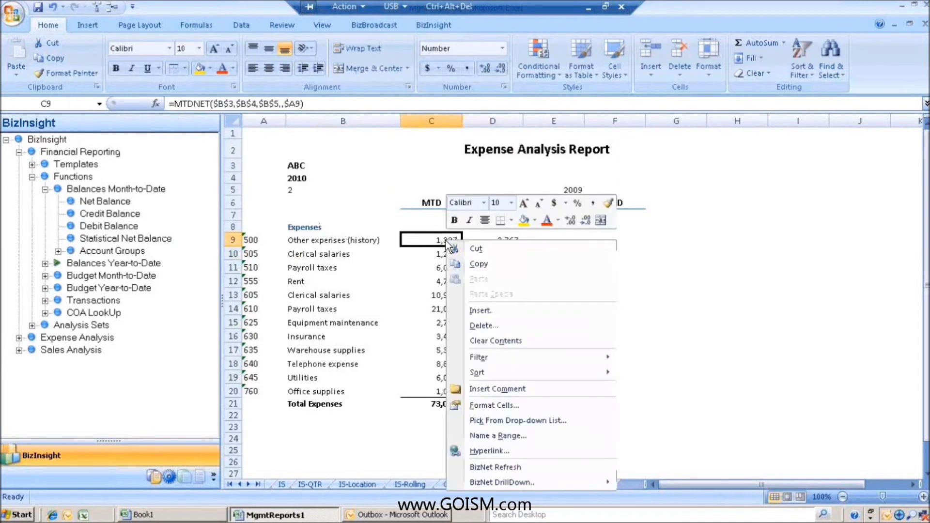
{"action": "left_click", "coordinate": [476, 264]}
{"action": "left_click", "coordinate": [556, 242]}
{"action": "right_click", "coordinate": [556, 243]}
{"action": "left_click", "coordinate": [587, 276]}
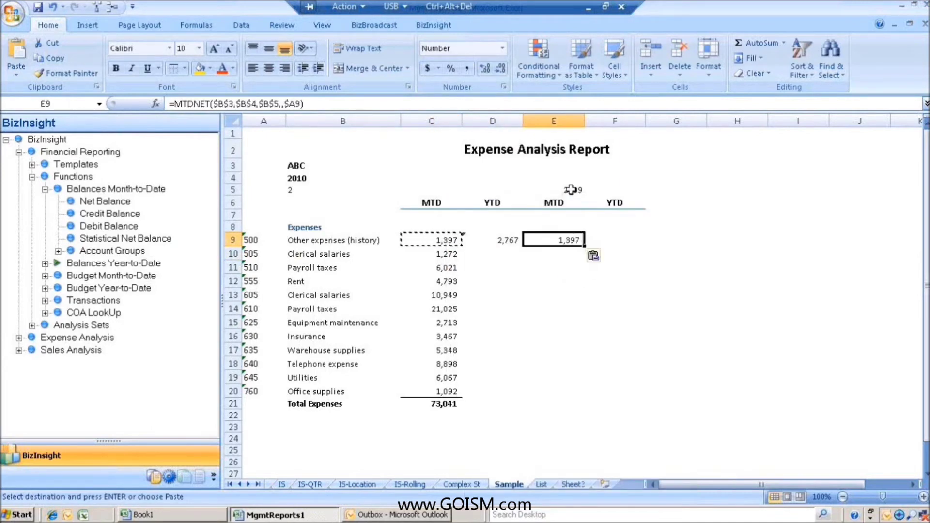
Set the fiscal year argument of the MTDNET formula in E9 to the absolute reference $E$5.
{"action": "left_click", "coordinate": [159, 102]}
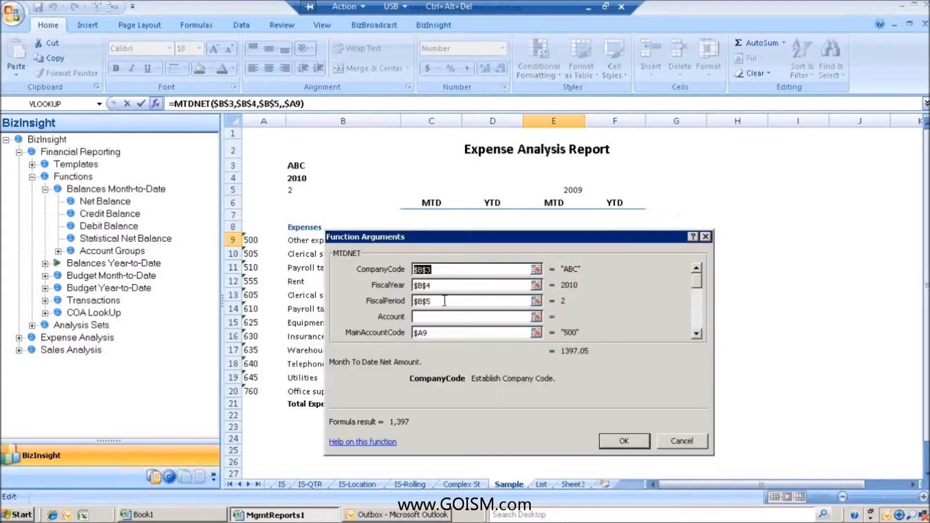
{"action": "left_click", "coordinate": [427, 286]}
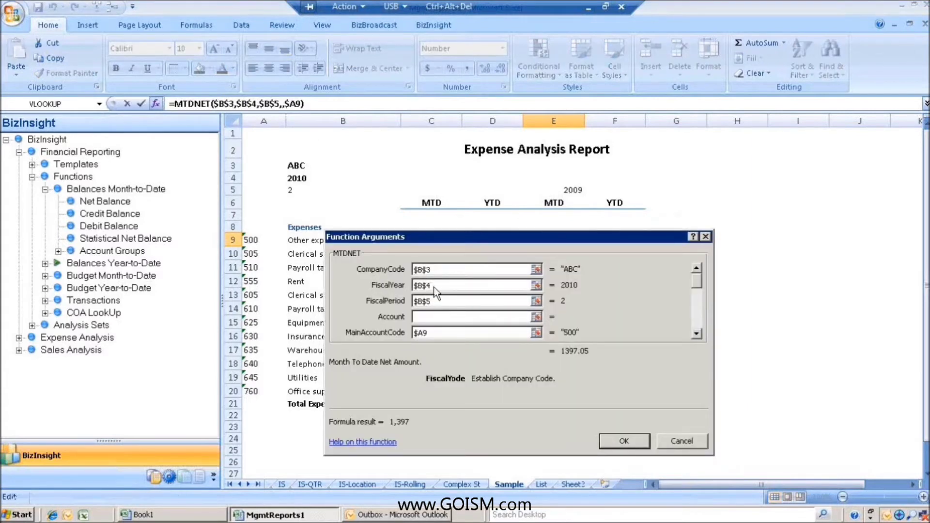
{"action": "key", "text": "Delete"}
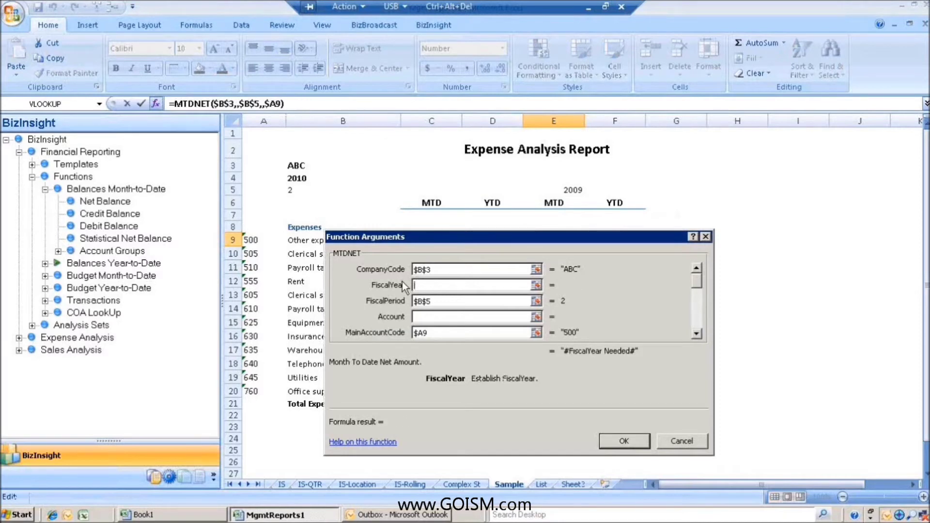
{"action": "left_click", "coordinate": [562, 191]}
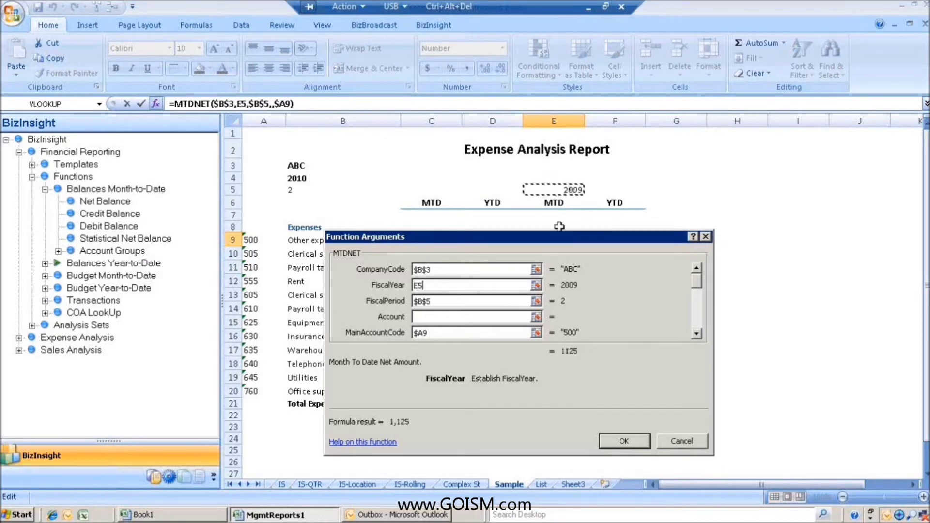
{"action": "key", "text": "F4"}
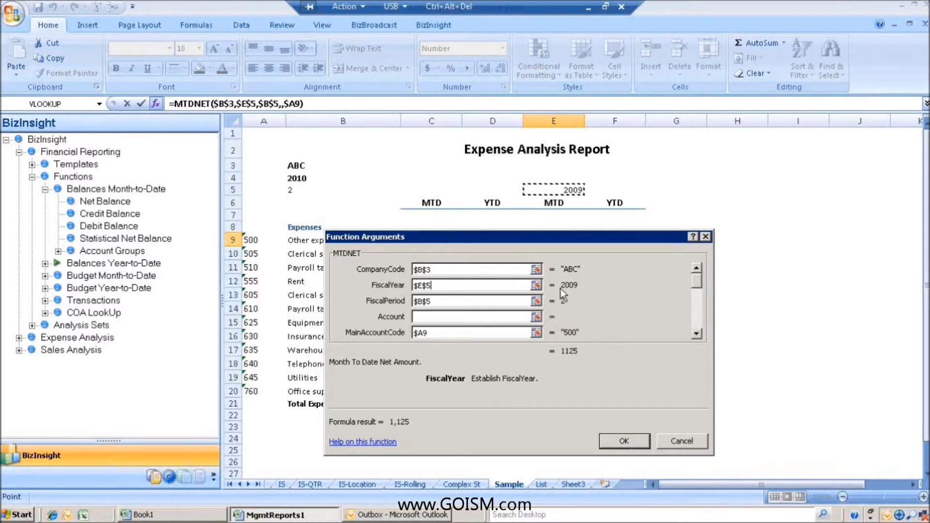
{"action": "left_click", "coordinate": [624, 442]}
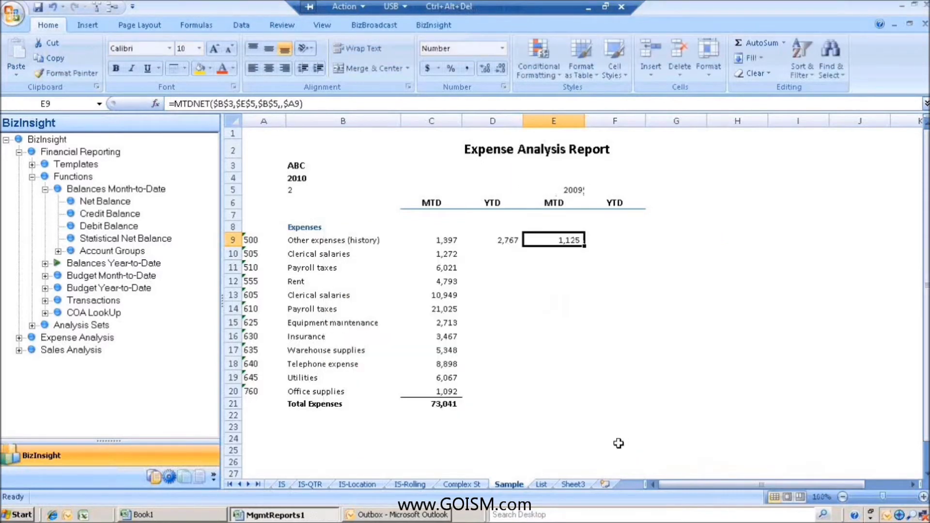
Copy the prior-year MTD formula from E9 into F9 and change its function to YTDNET.
{"action": "left_click_drag", "start_coordinate": [586, 246], "coordinate": [625, 244]}
{"action": "left_click", "coordinate": [627, 242]}
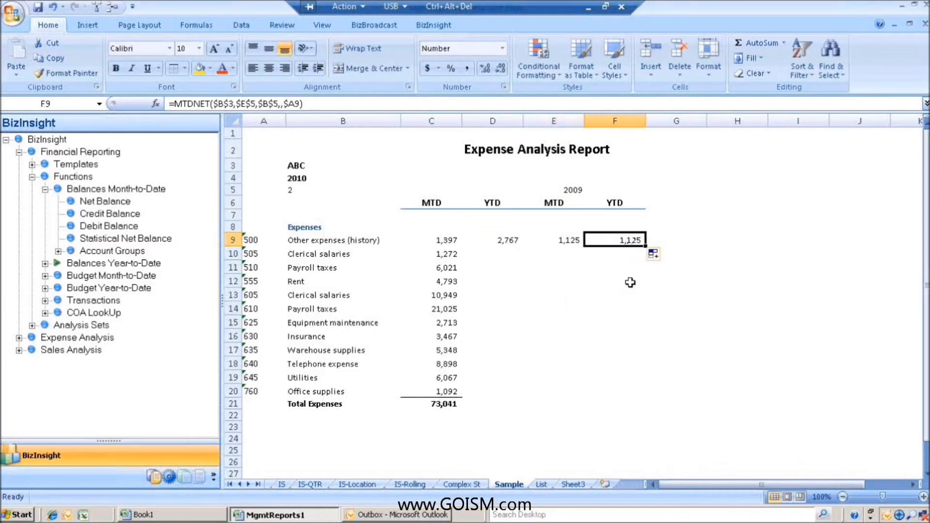
{"action": "left_click", "coordinate": [187, 103]}
{"action": "key", "text": "BackSpace"}
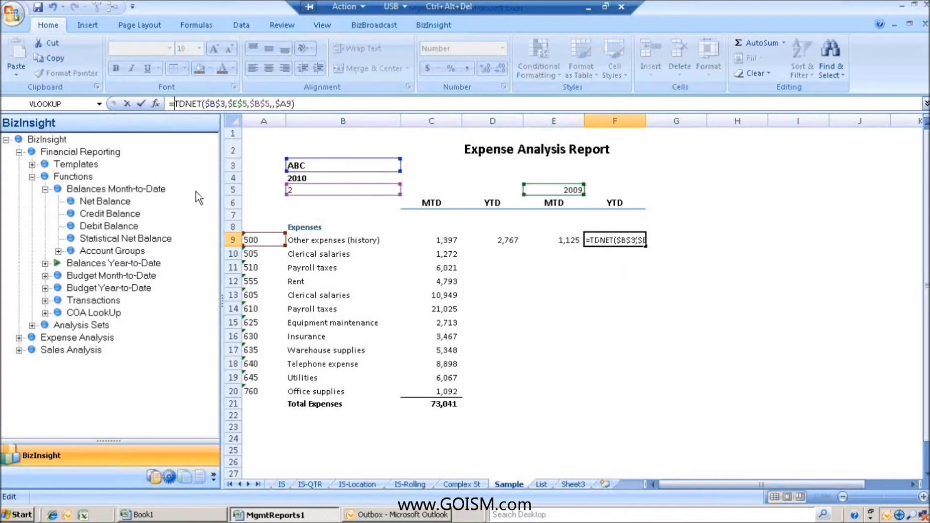
{"action": "type", "text": "Y"}
{"action": "key", "text": "Return"}
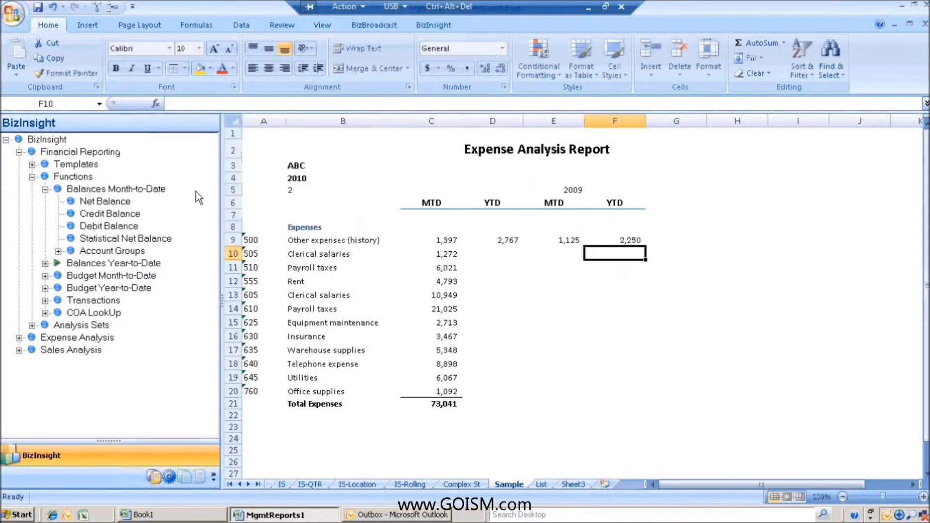
Fill the balance formulas in C9:F9 down through row 20 and extend the C21 total across to F21.
{"action": "left_click_drag", "start_coordinate": [455, 239], "coordinate": [648, 398]}
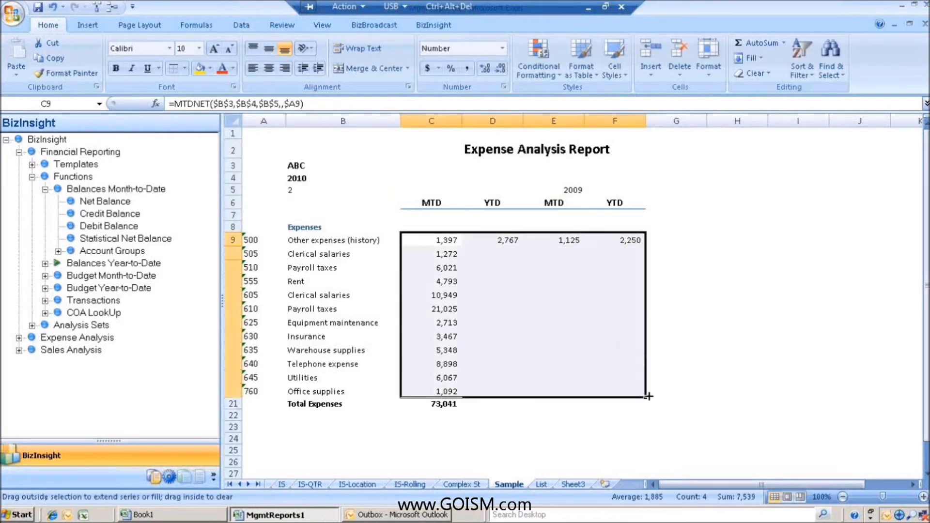
{"action": "left_click", "coordinate": [447, 402]}
{"action": "left_click_drag", "start_coordinate": [462, 410], "coordinate": [642, 408]}
{"action": "left_click", "coordinate": [526, 431]}
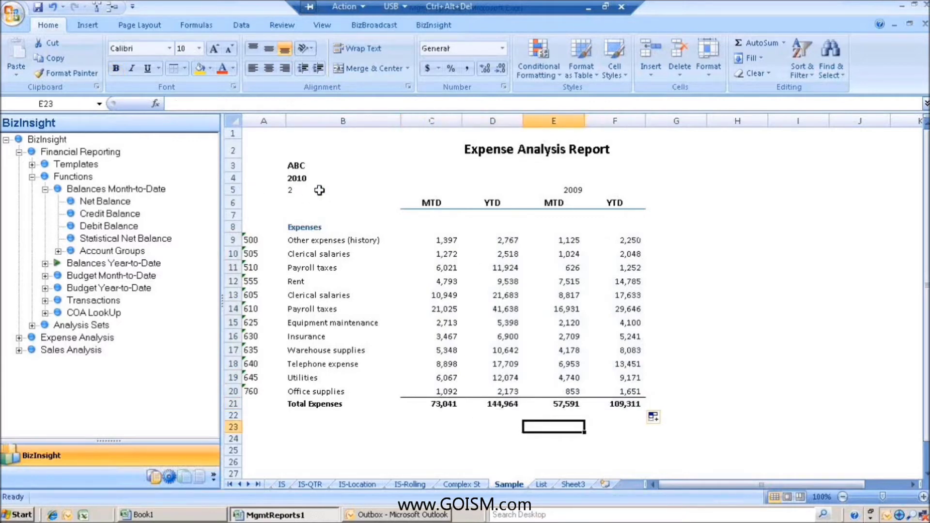
Examine the fiscal period in B5, the fiscal year in B4 and the description lookup formula in B9.
{"action": "left_click", "coordinate": [282, 190]}
{"action": "left_click", "coordinate": [308, 188]}
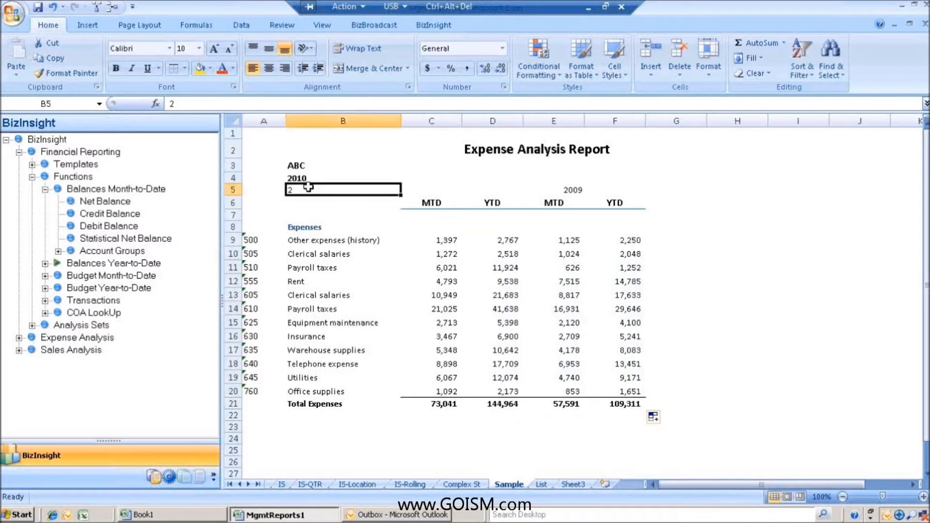
{"action": "left_click", "coordinate": [309, 179]}
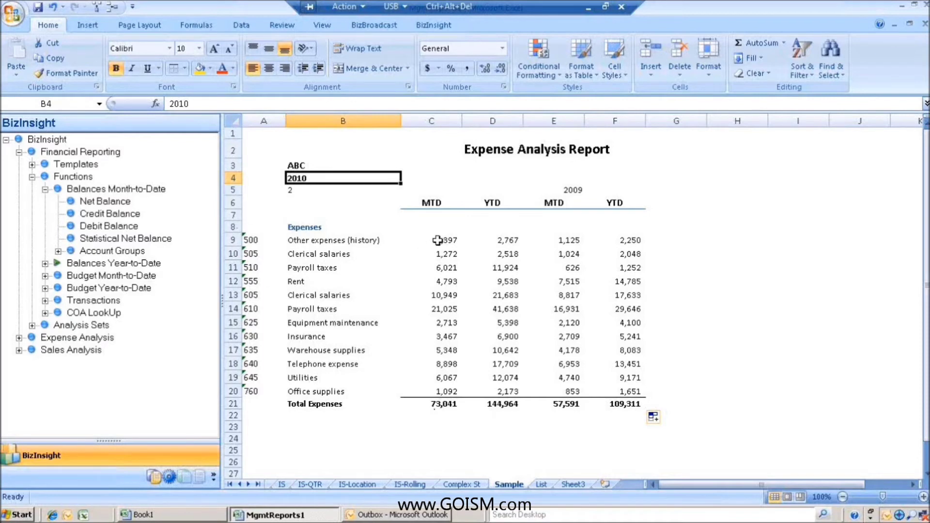
{"action": "left_click", "coordinate": [338, 239]}
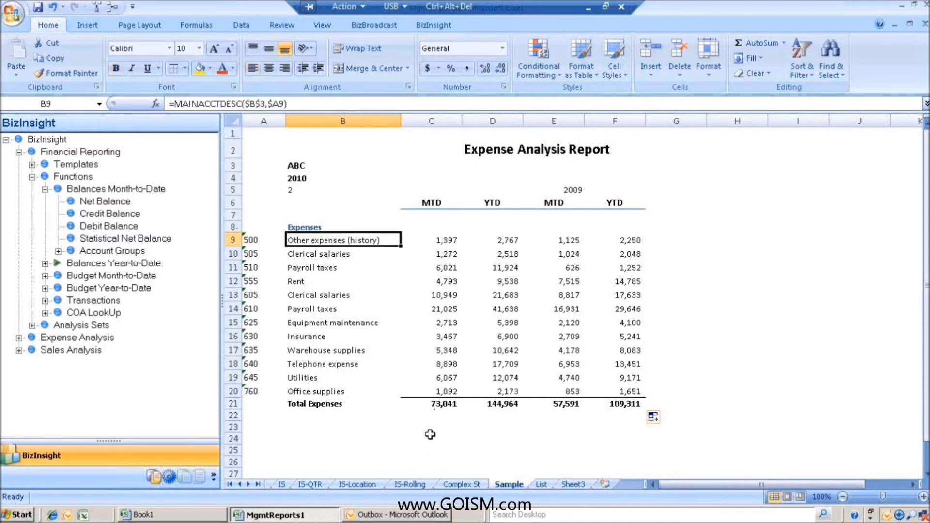
Check whether BizNet drilldown is offered for the summed MTD total in C21.
{"action": "left_click", "coordinate": [448, 402]}
{"action": "right_click", "coordinate": [450, 405]}
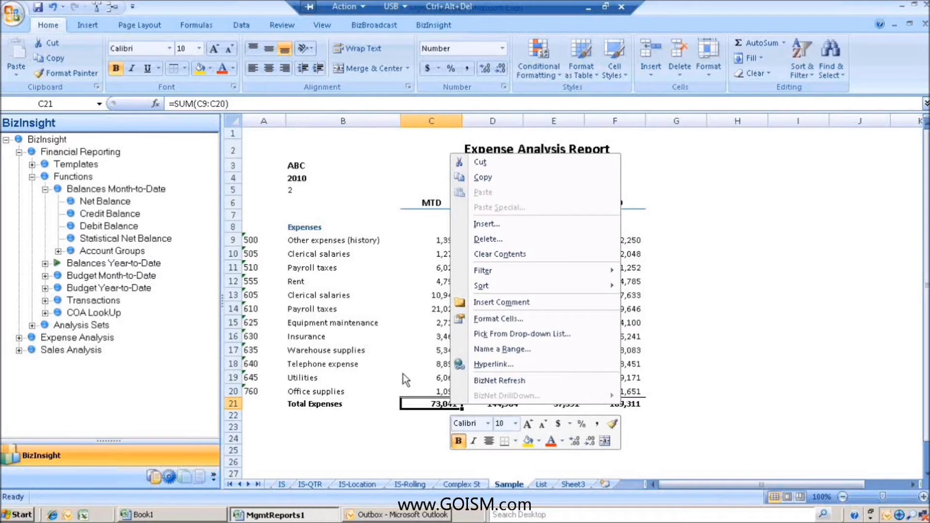
{"action": "key", "text": "Escape"}
Copy the MTD net balance formula from C9 into C22 below the Total Expenses row.
{"action": "left_click", "coordinate": [453, 244]}
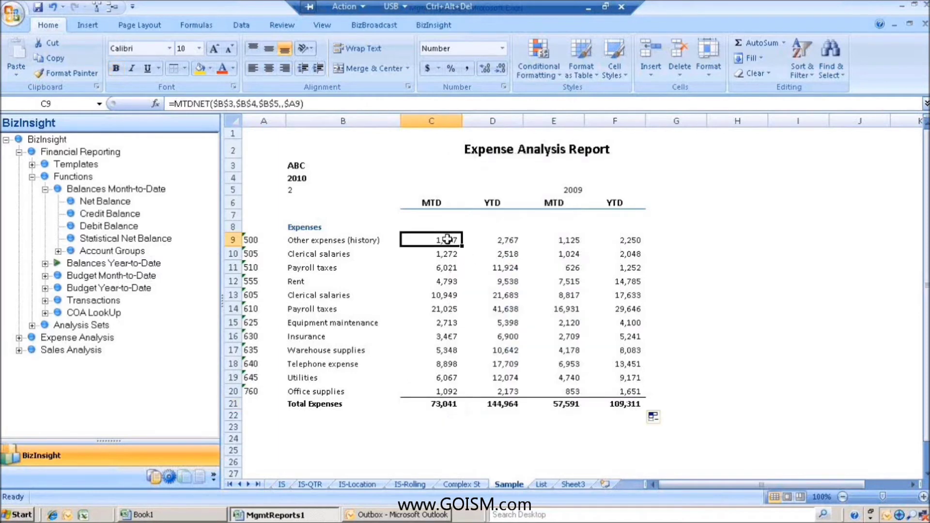
{"action": "right_click", "coordinate": [452, 243]}
{"action": "left_click", "coordinate": [473, 260]}
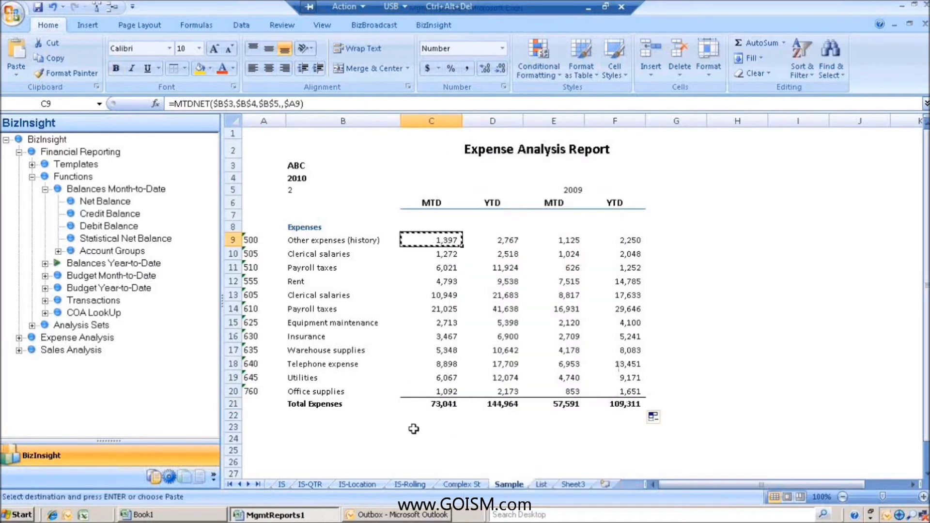
{"action": "left_click", "coordinate": [441, 416]}
{"action": "right_click", "coordinate": [445, 416]}
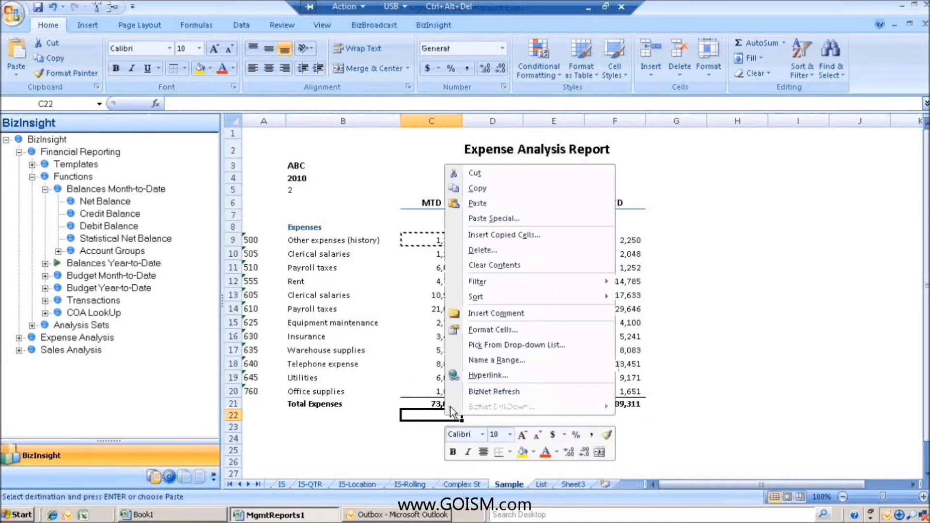
{"action": "left_click", "coordinate": [496, 203]}
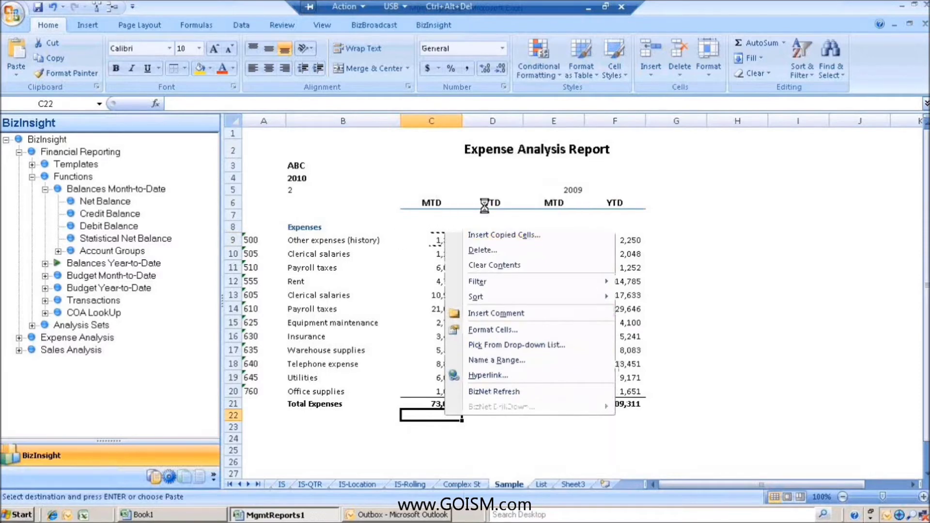
Set the main account code argument of the MTDNET formula in C22 to the range $A$9:$A$20.
{"action": "left_click", "coordinate": [155, 103]}
{"action": "left_click", "coordinate": [445, 332]}
{"action": "double_click", "coordinate": [436, 333]}
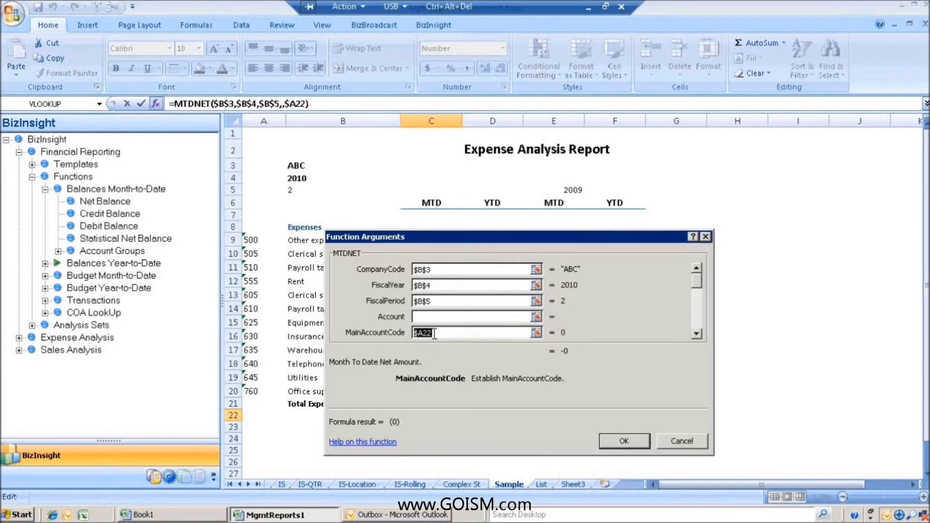
{"action": "key", "text": "Delete"}
{"action": "left_click_drag", "start_coordinate": [251, 240], "coordinate": [234, 394]}
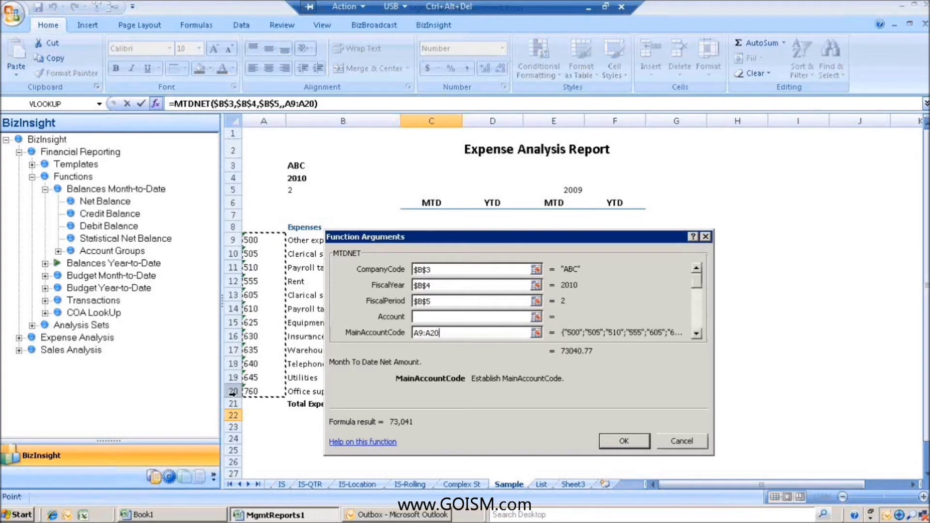
{"action": "key", "text": "F4"}
{"action": "left_click", "coordinate": [624, 441]}
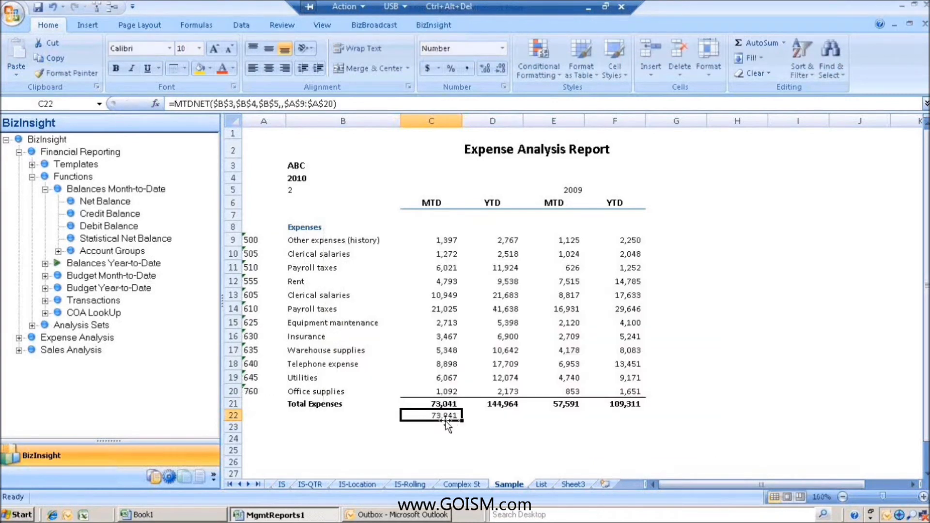
Fill the C22 total formula across to D22 and change its function from MTDNET to YTDNET.
{"action": "left_click_drag", "start_coordinate": [462, 421], "coordinate": [504, 421]}
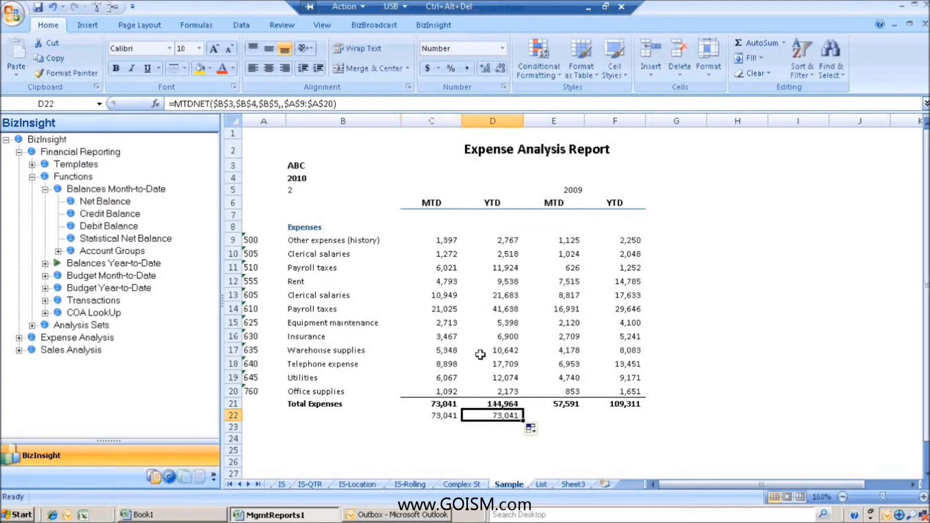
{"action": "left_click", "coordinate": [183, 103]}
{"action": "key", "text": "BackSpace"}
{"action": "type", "text": "Y"}
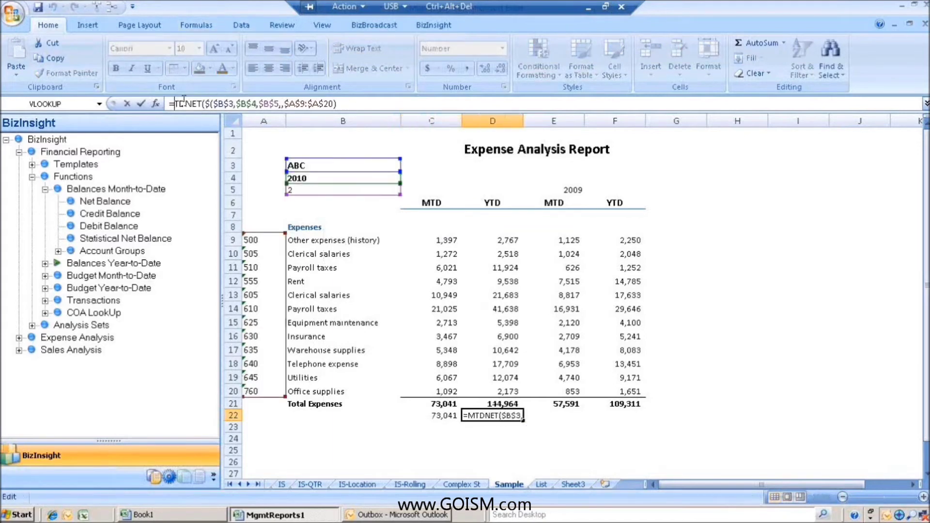
{"action": "key", "text": "Return"}
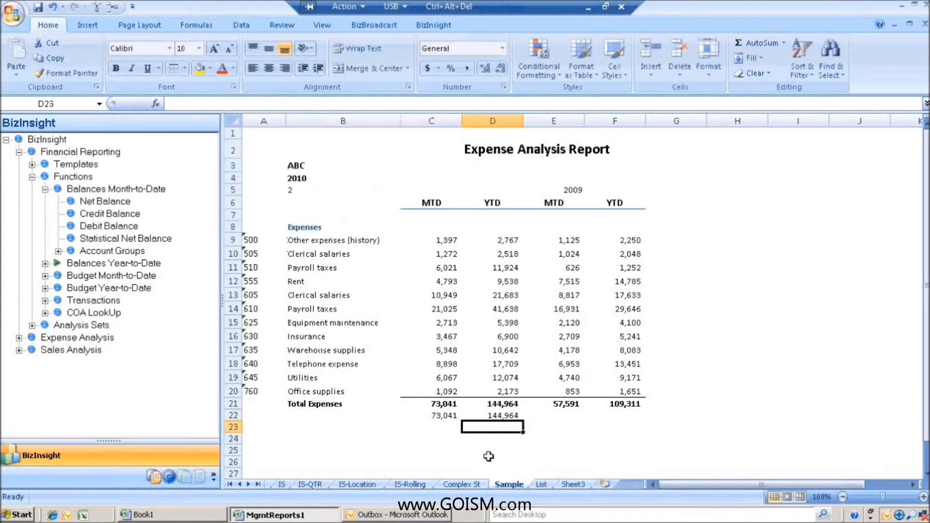
Drill down on the MTD account-range total in C22 with the Transactions NET Drilldown Pivot.
{"action": "left_click", "coordinate": [443, 416]}
{"action": "right_click", "coordinate": [444, 417]}
{"action": "mouse_move", "coordinate": [508, 411]}
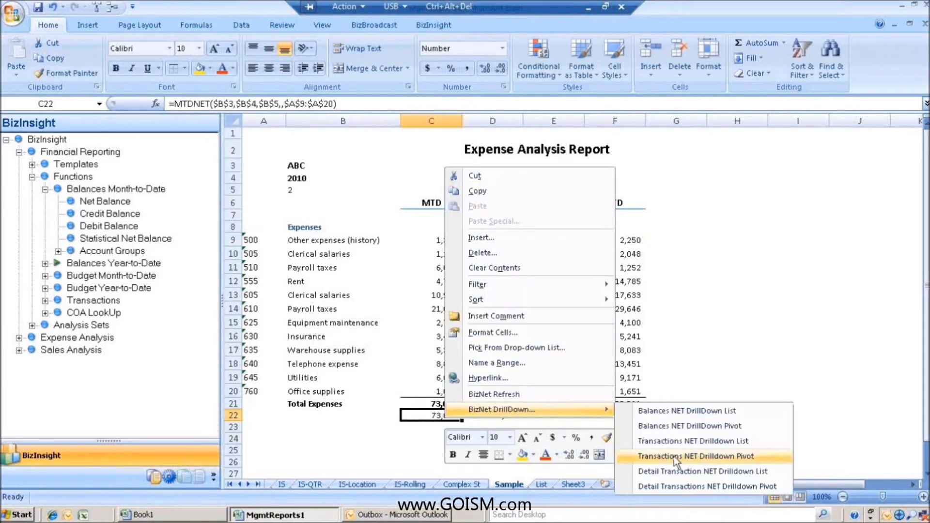
{"action": "left_click", "coordinate": [734, 460]}
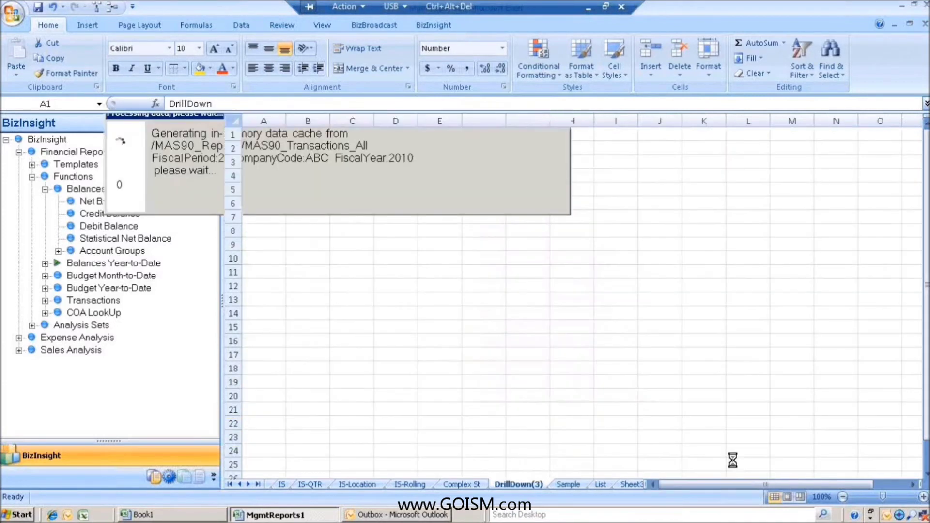
Add the Segment03 field as column labels in the drilldown pivot table.
{"action": "left_click", "coordinate": [355, 259]}
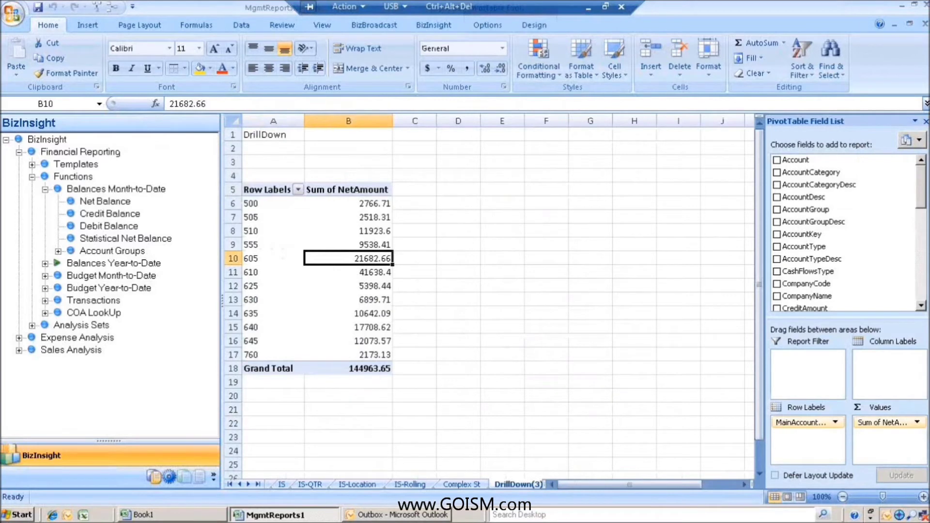
{"action": "left_click_drag", "start_coordinate": [920, 198], "coordinate": [914, 253]}
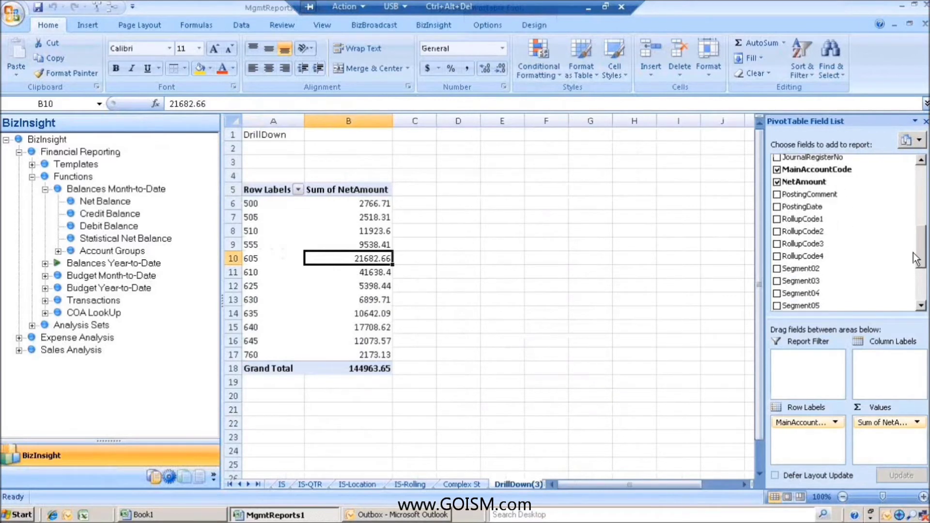
{"action": "left_click_drag", "start_coordinate": [789, 284], "coordinate": [886, 375]}
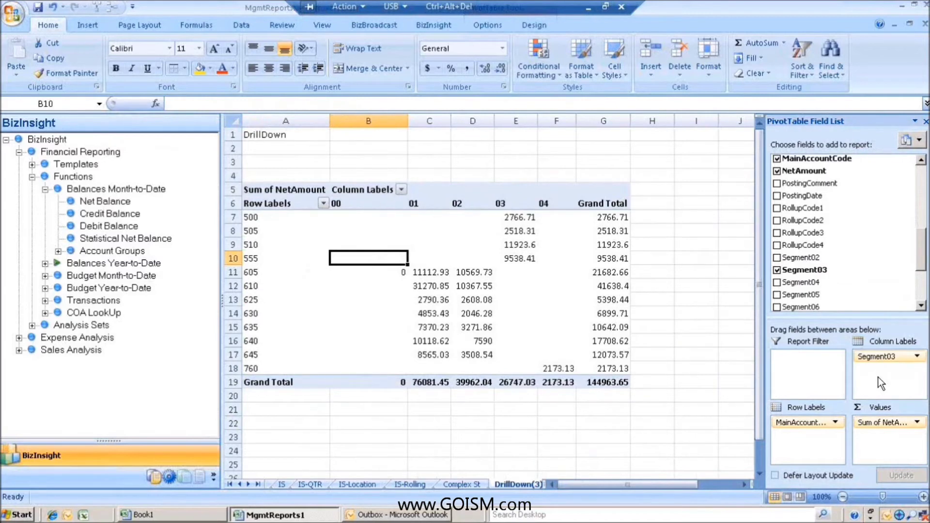
Copy the account codes in A9:A13 of the Sample sheet to the List sheet, starting at cell F13.
{"action": "left_click", "coordinate": [258, 487]}
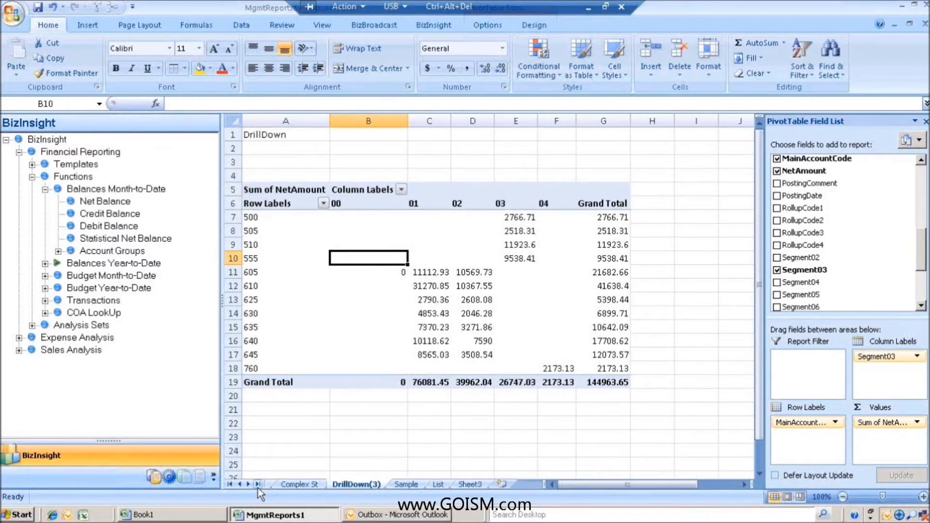
{"action": "left_click", "coordinate": [406, 484]}
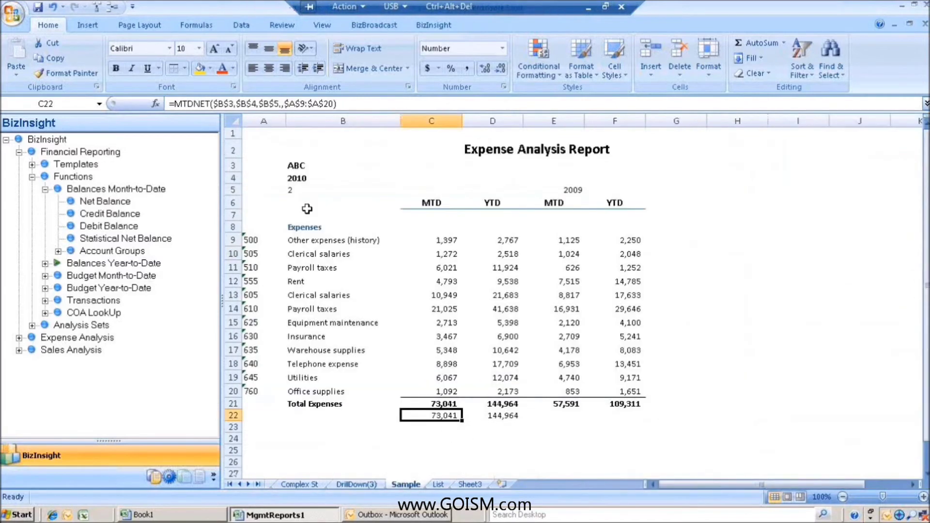
{"action": "left_click", "coordinate": [303, 240]}
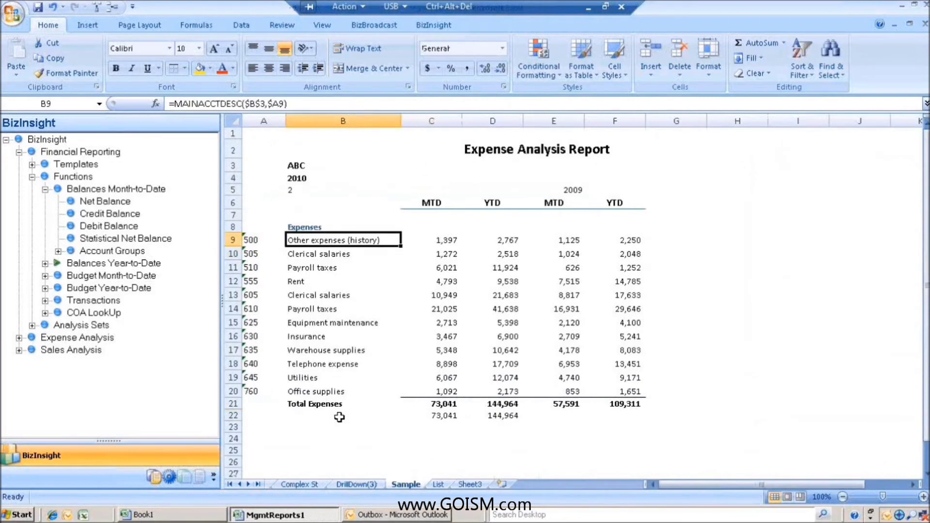
{"action": "left_click", "coordinate": [258, 240]}
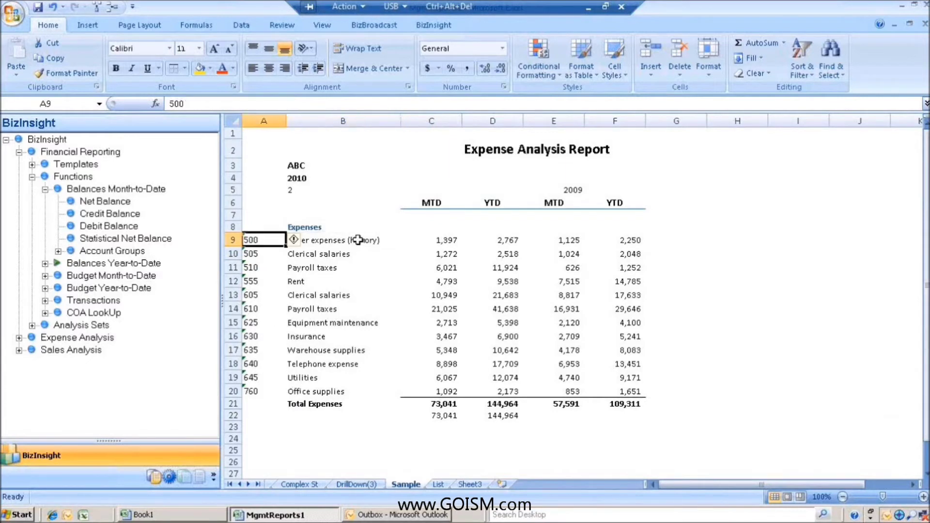
{"action": "left_click_drag", "start_coordinate": [252, 243], "coordinate": [257, 296]}
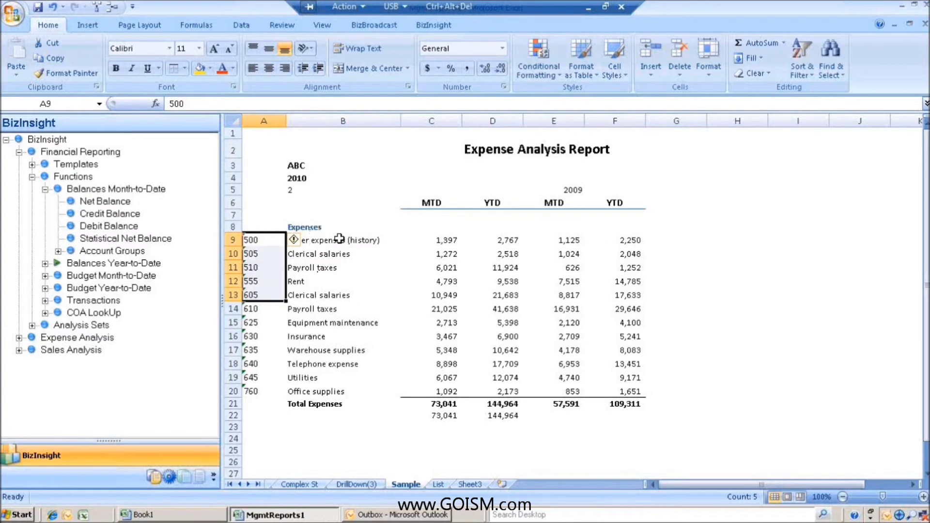
{"action": "right_click", "coordinate": [253, 256]}
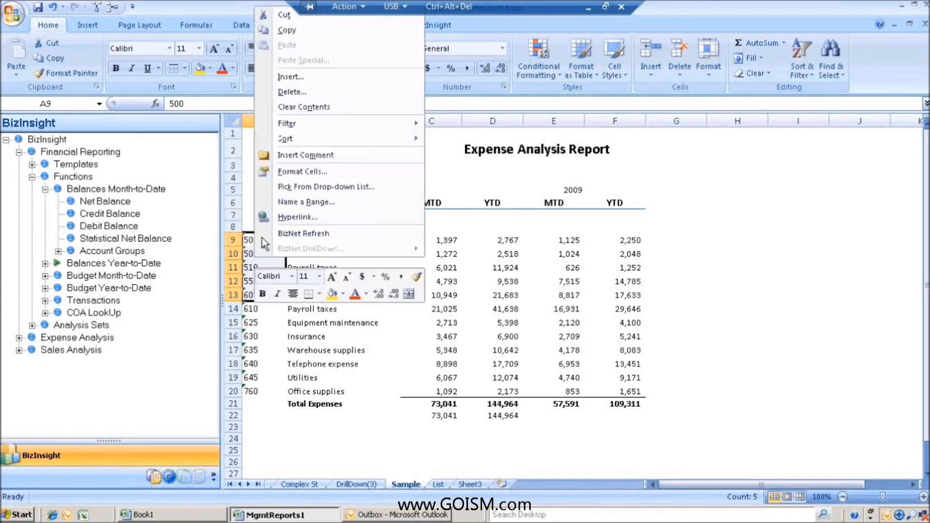
{"action": "left_click", "coordinate": [293, 31]}
{"action": "left_click", "coordinate": [438, 485]}
{"action": "left_click", "coordinate": [501, 306]}
{"action": "right_click", "coordinate": [501, 305]}
{"action": "left_click", "coordinate": [537, 96]}
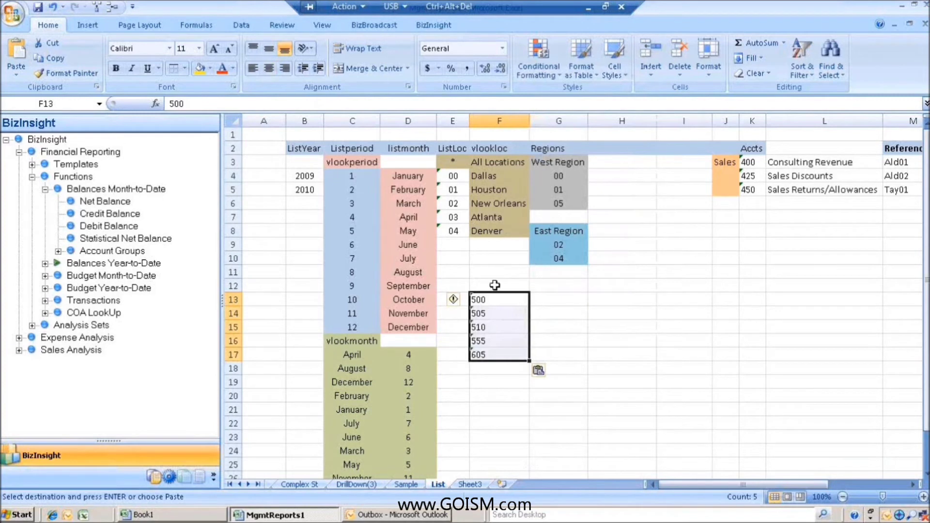
Name the pasted account code range F13:F17 "other".
{"action": "left_click", "coordinate": [60, 104]}
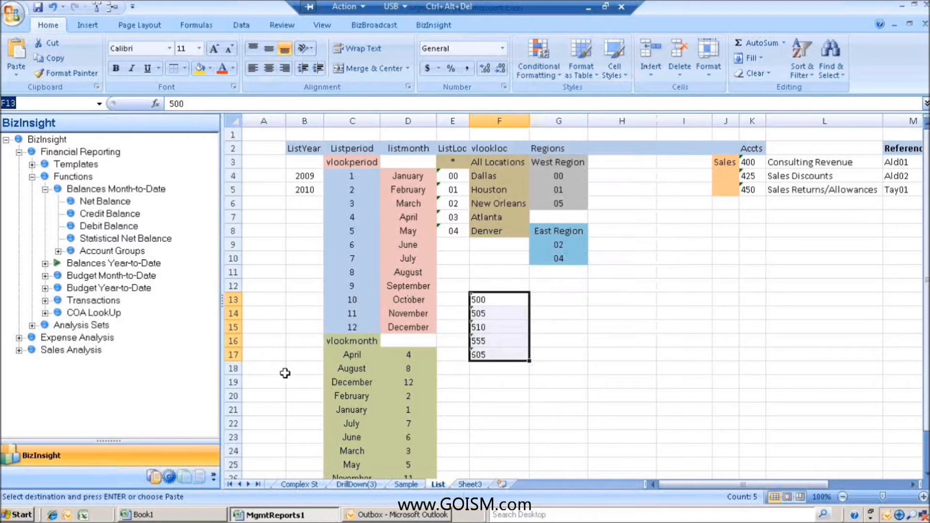
{"action": "type", "text": "other"}
{"action": "key", "text": "Return"}
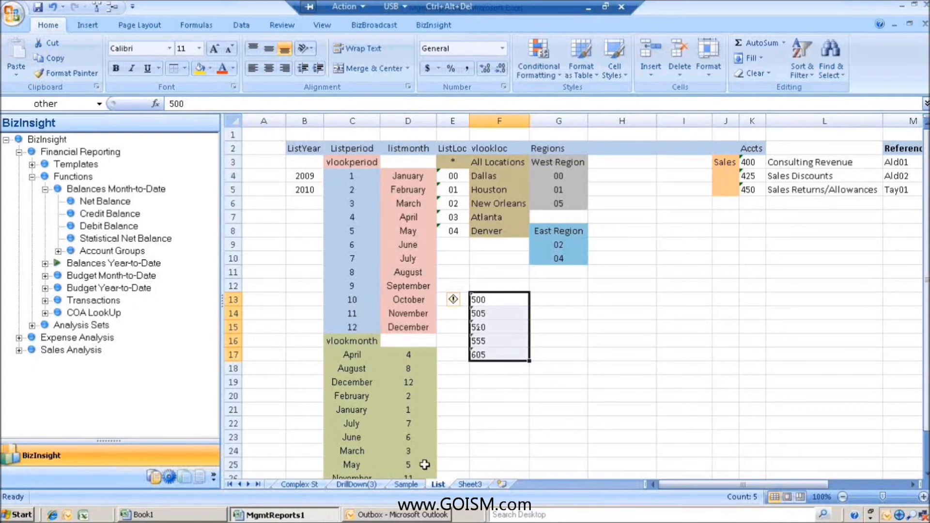
Try the named range other as the MainAccountCode argument of the MTDNET formula in C9 on the Sample sheet, and discard the change.
{"action": "left_click", "coordinate": [404, 484]}
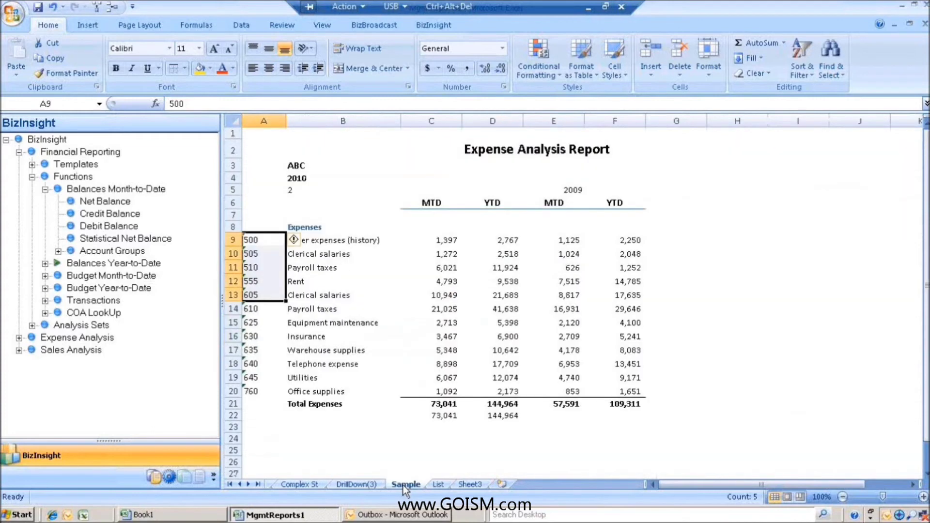
{"action": "double_click", "coordinate": [458, 241]}
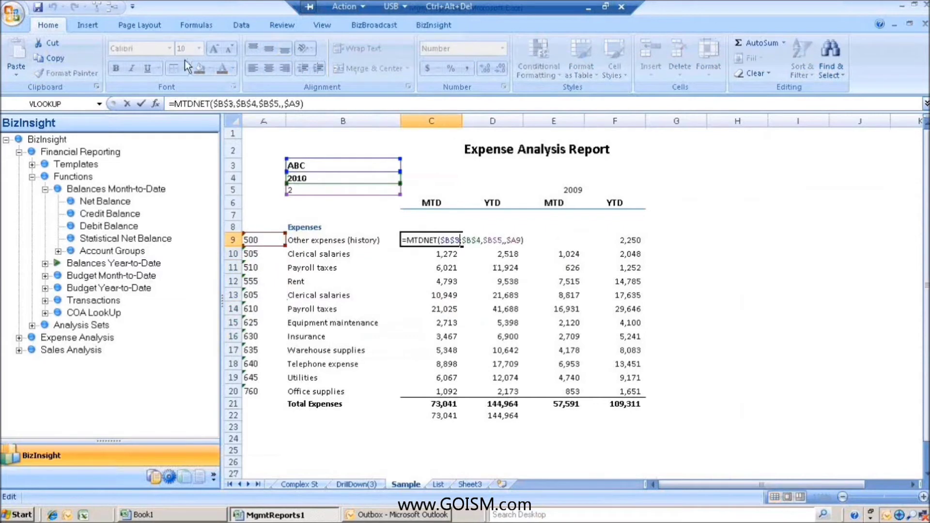
{"action": "left_click", "coordinate": [155, 104]}
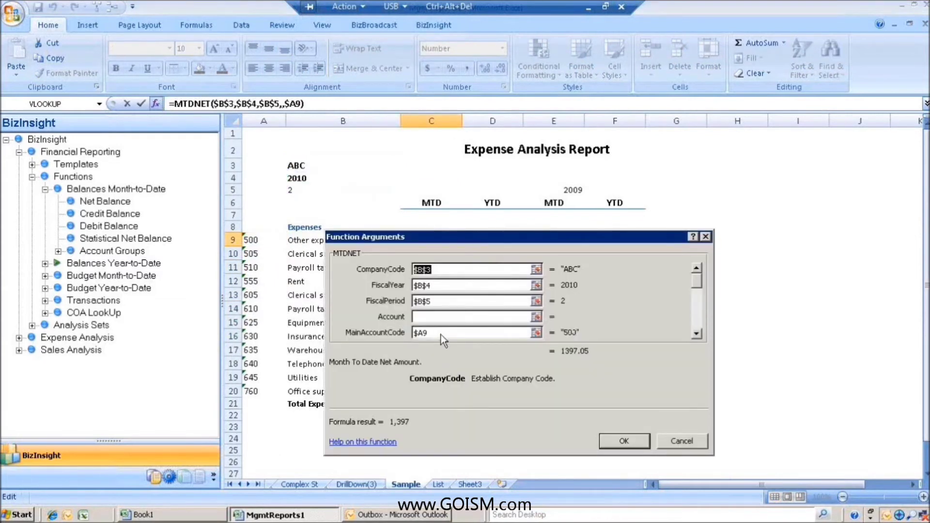
{"action": "left_click", "coordinate": [440, 333]}
{"action": "type", "text": "salary"}
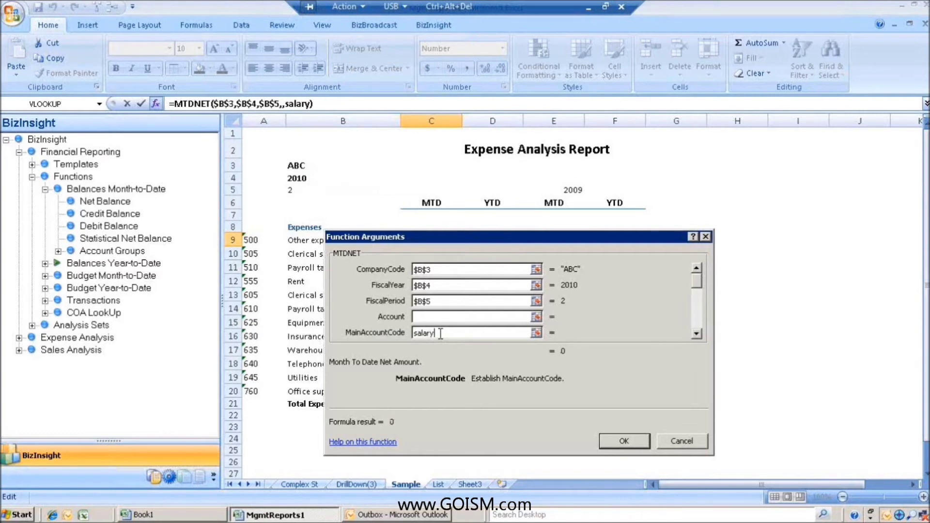
{"action": "key", "text": "BackSpace"}
{"action": "key", "text": "BackSpace"}
{"action": "key", "text": "BackSpace"}
{"action": "key", "text": "BackSpace"}
{"action": "key", "text": "BackSpace"}
{"action": "key", "text": "BackSpace"}
{"action": "type", "text": "0ther"}
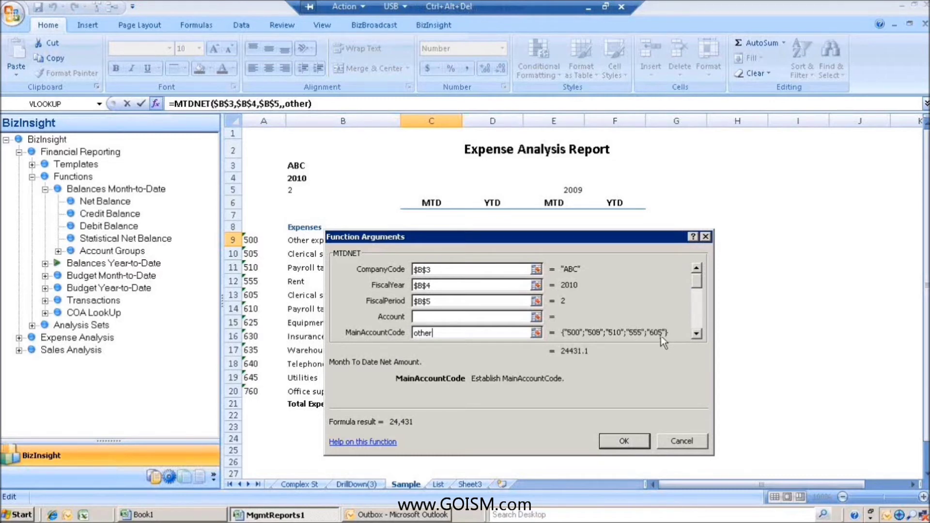
{"action": "left_click", "coordinate": [688, 444]}
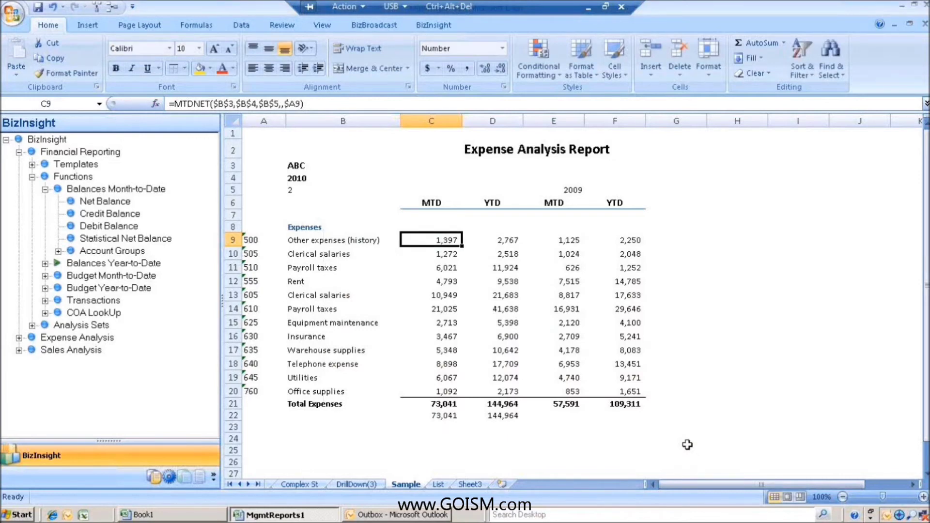
Insert a column before column B on the Sample sheet and enter 600 in B9 as the ending account code.
{"action": "right_click", "coordinate": [361, 119]}
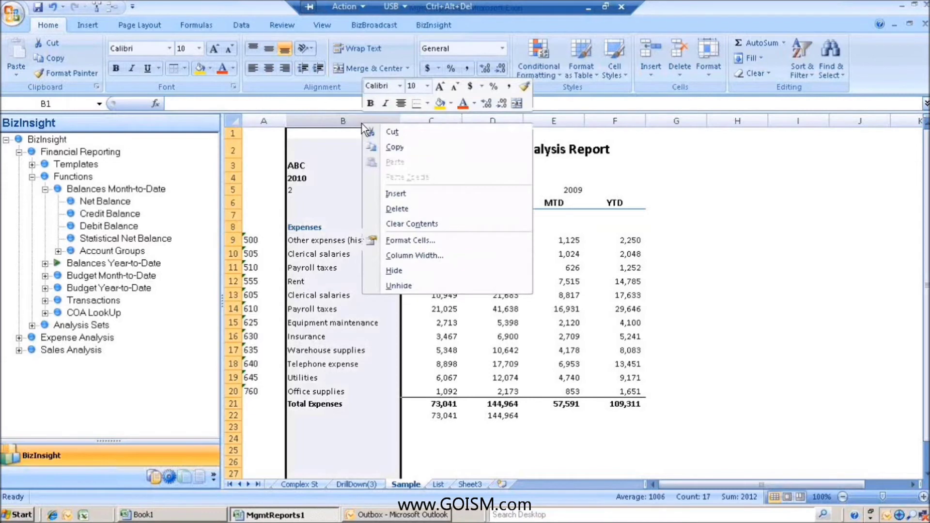
{"action": "left_click", "coordinate": [398, 200]}
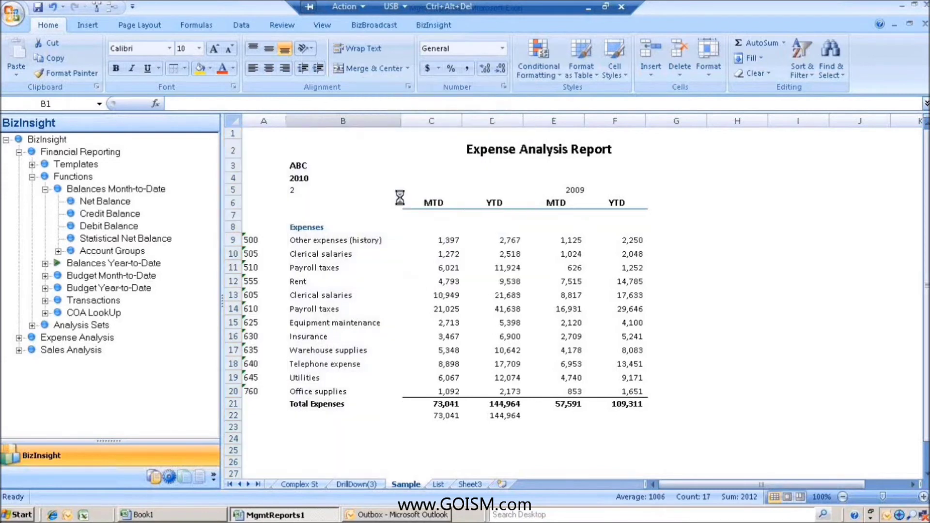
{"action": "left_click", "coordinate": [297, 240]}
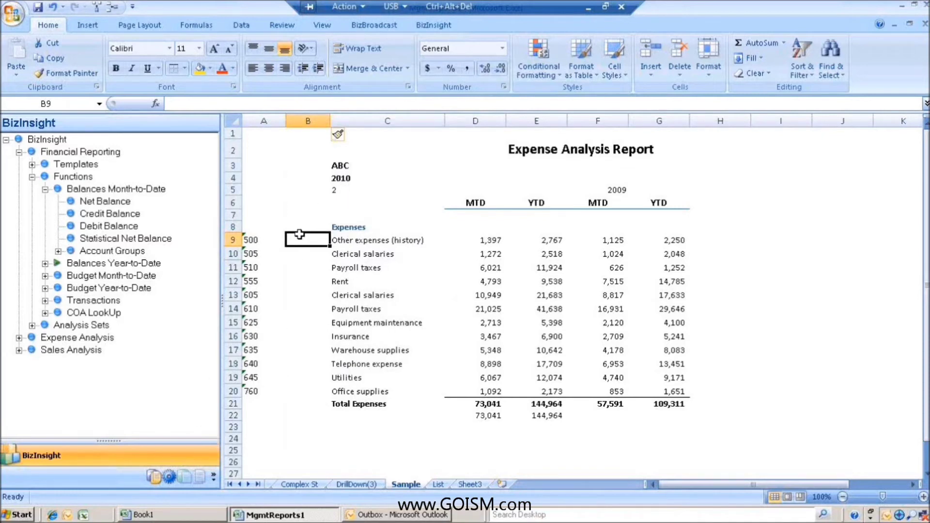
{"action": "type", "text": "6"}
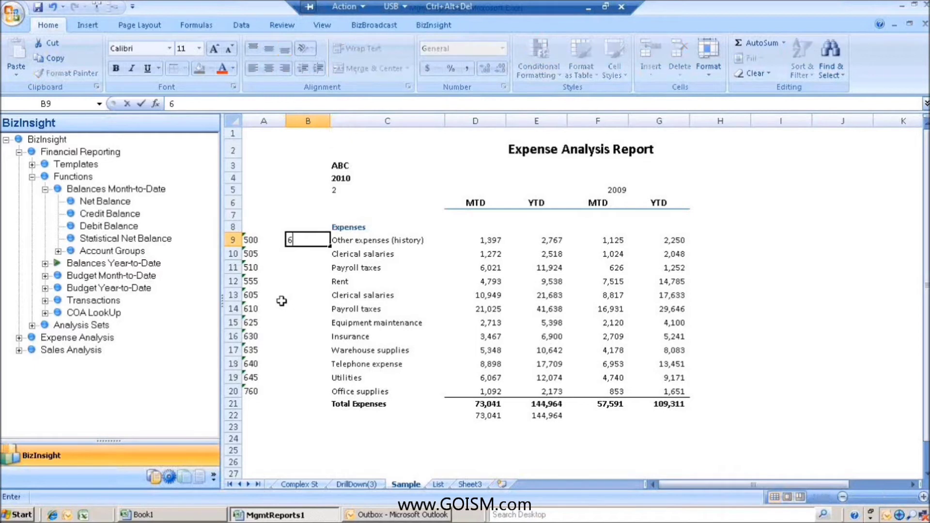
{"action": "type", "text": "00"}
{"action": "key", "text": "Return"}
{"action": "left_click", "coordinate": [261, 243]}
{"action": "left_click_drag", "start_coordinate": [260, 243], "coordinate": [303, 240]}
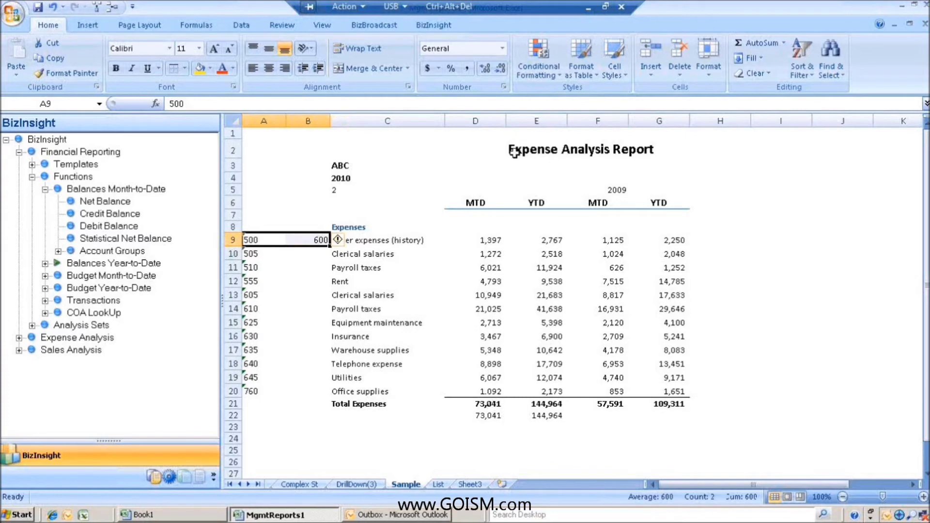
Extend the main account code argument of the MTDNET formula in D9 to the range $A9:$B9.
{"action": "left_click", "coordinate": [497, 242]}
{"action": "left_click_drag", "start_coordinate": [251, 241], "coordinate": [290, 240]}
{"action": "double_click", "coordinate": [489, 404]}
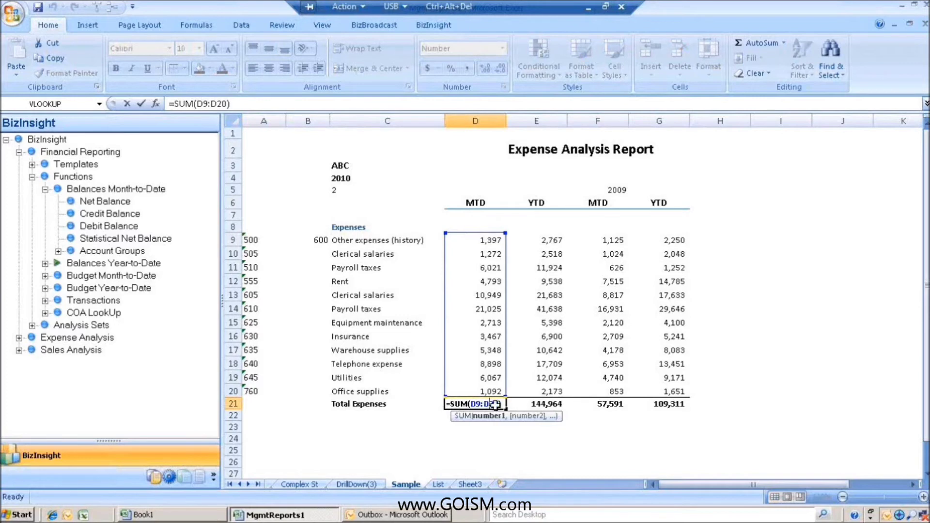
{"action": "key", "text": "Return"}
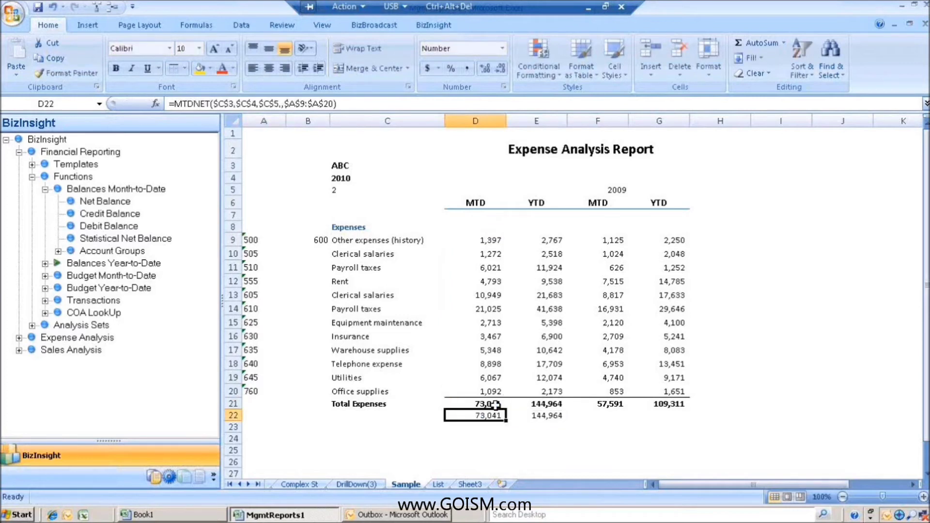
{"action": "double_click", "coordinate": [483, 242]}
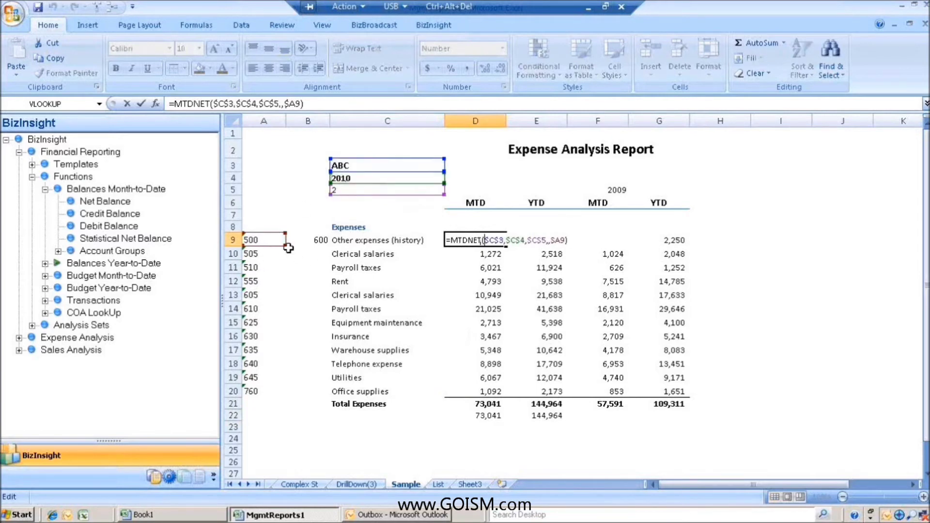
{"action": "left_click_drag", "start_coordinate": [287, 244], "coordinate": [329, 246]}
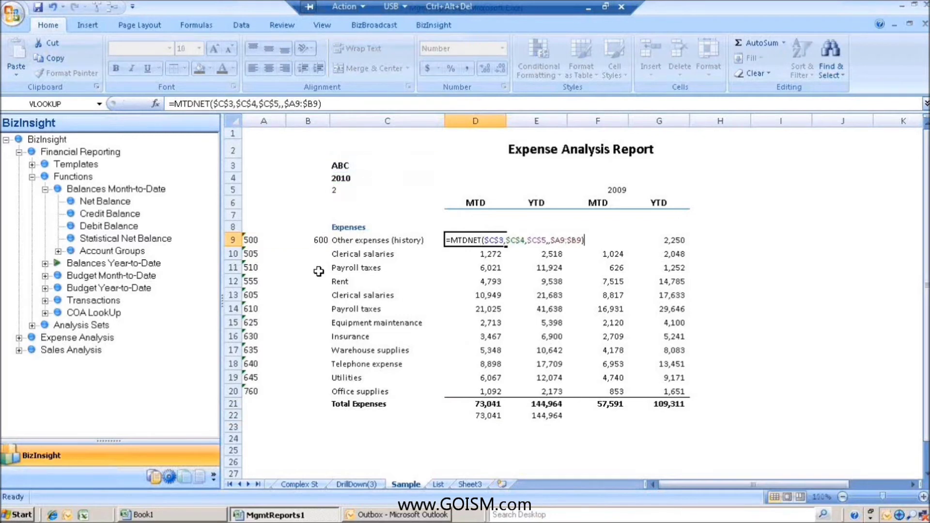
{"action": "key", "text": "Return"}
Drill down on the MTD amount in D9 into a pivot table by main account.
{"action": "left_click", "coordinate": [481, 234]}
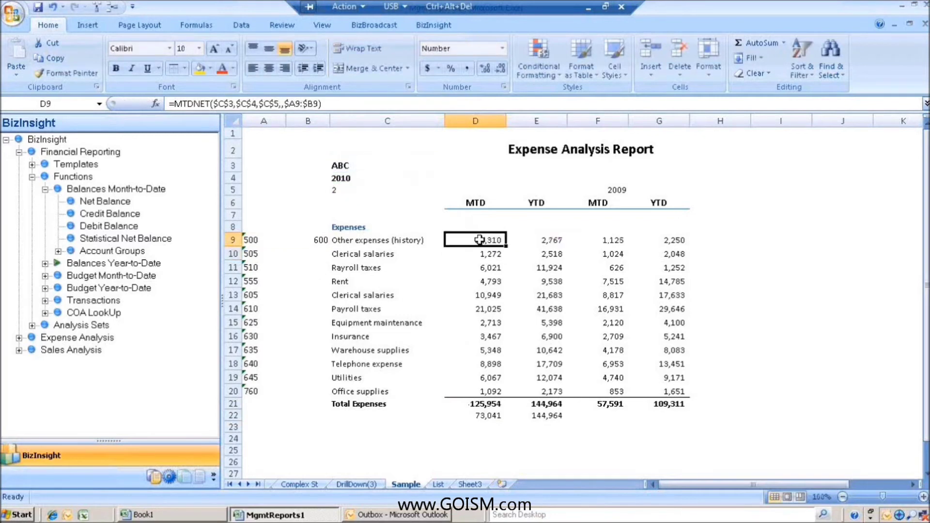
{"action": "right_click", "coordinate": [482, 241]}
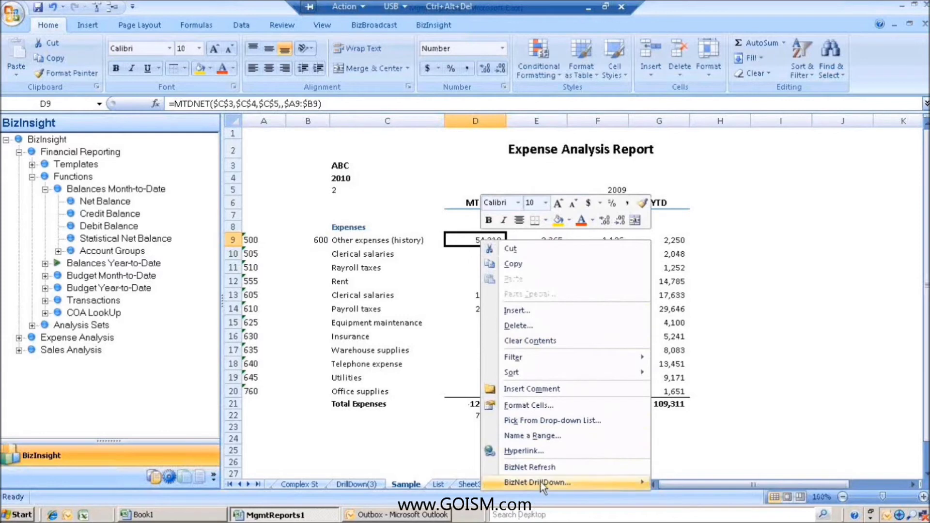
{"action": "mouse_move", "coordinate": [541, 482]}
{"action": "left_click", "coordinate": [707, 469]}
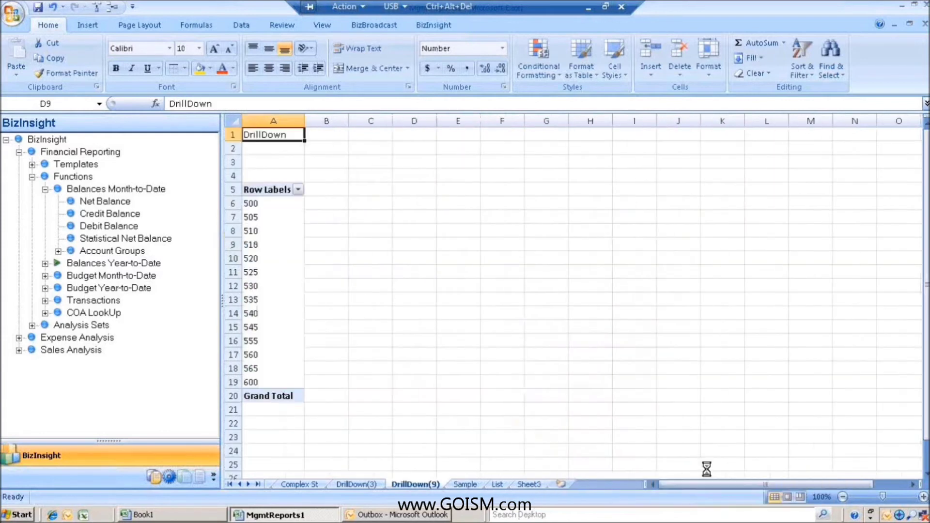
Change the account code in A18 on the Sample sheet to the wildcard 64* for the telephone expense row.
{"action": "left_click", "coordinate": [464, 483]}
{"action": "left_click", "coordinate": [252, 365]}
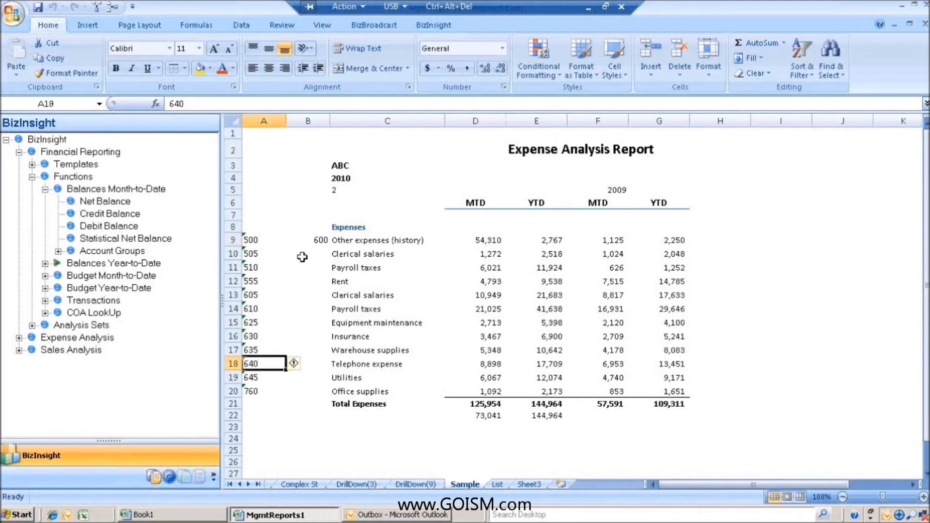
{"action": "left_click", "coordinate": [200, 102]}
{"action": "key", "text": "BackSpace"}
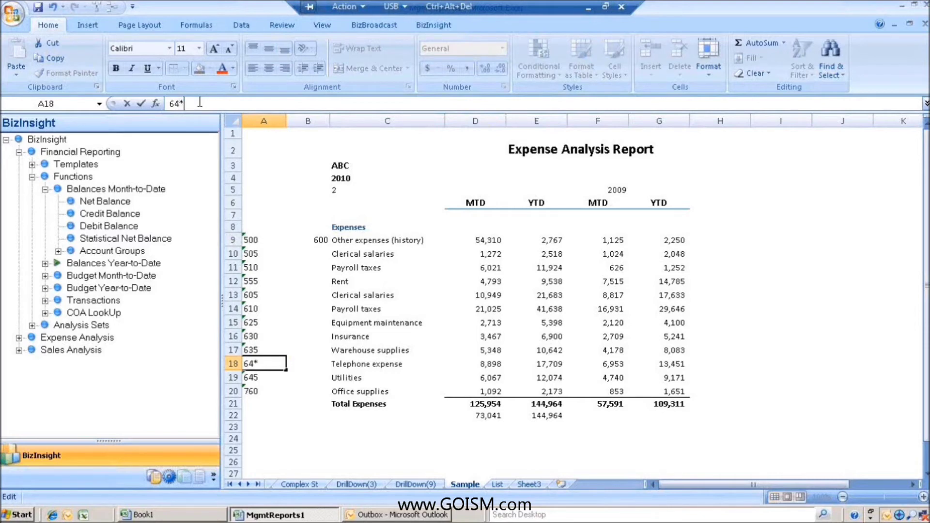
{"action": "type", "text": "*"}
{"action": "key", "text": "Return"}
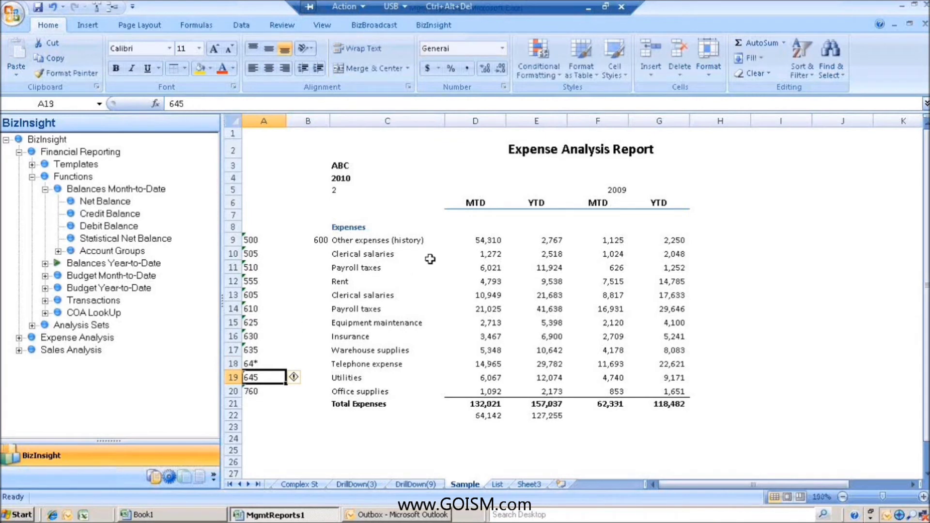
{"action": "left_click", "coordinate": [260, 295]}
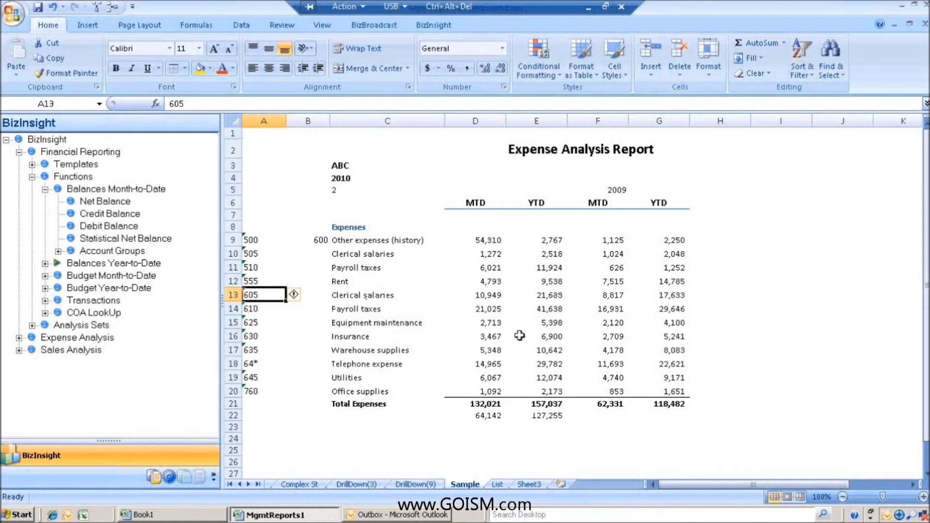
List the BizInsight financial reporting templates and display the IS-Location sheet.
{"action": "left_click", "coordinate": [45, 189]}
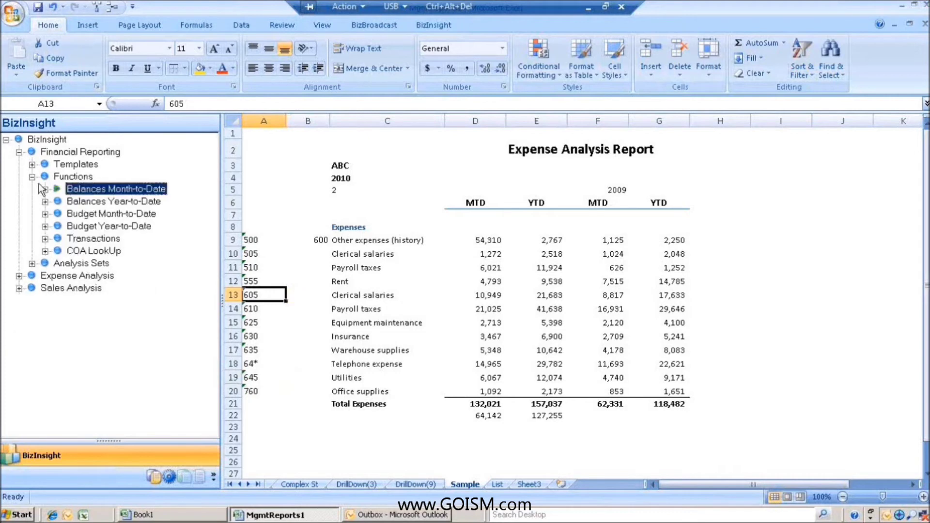
{"action": "left_click", "coordinate": [32, 177]}
{"action": "left_click", "coordinate": [32, 165]}
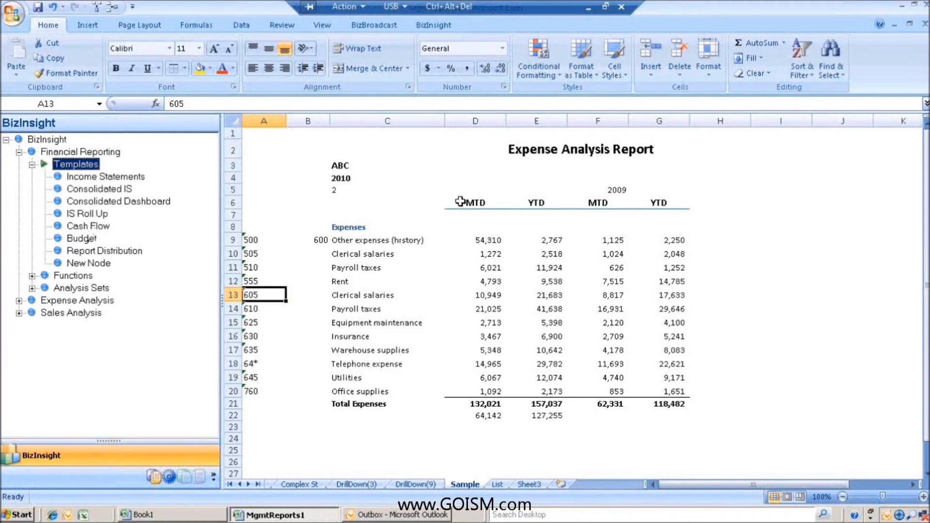
{"action": "left_click", "coordinate": [233, 485]}
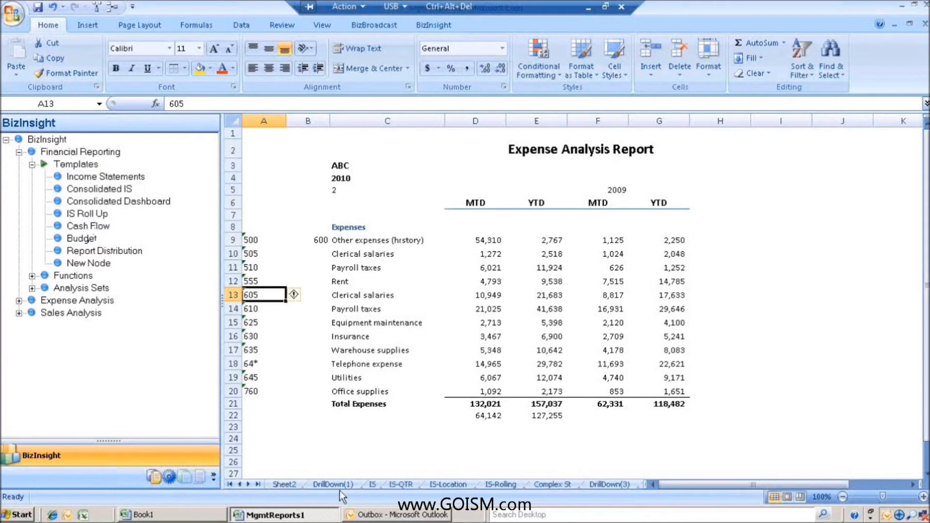
{"action": "left_click", "coordinate": [386, 484]}
{"action": "left_click", "coordinate": [448, 485]}
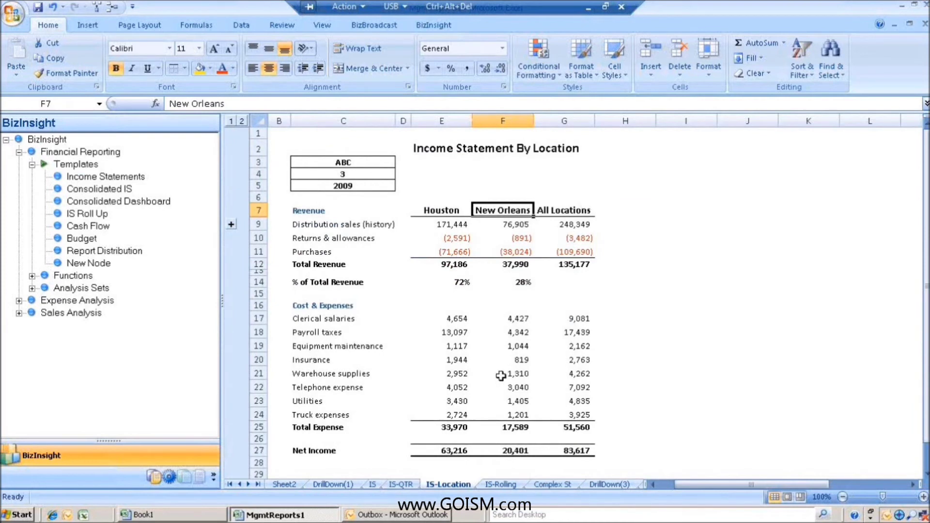
Open the Consolidated IS template and examine the arguments of the MTDNET formula in E9, leaving them unedited.
{"action": "double_click", "coordinate": [94, 192]}
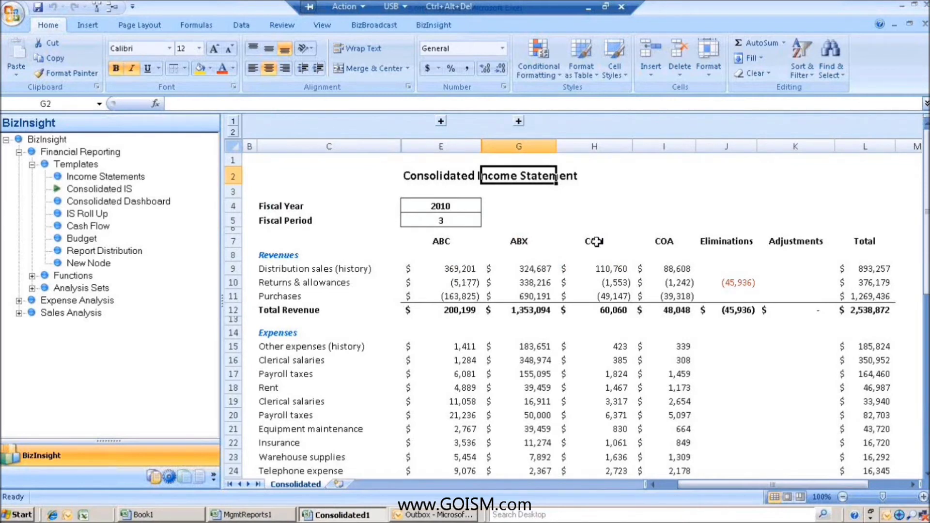
{"action": "left_click", "coordinate": [443, 242]}
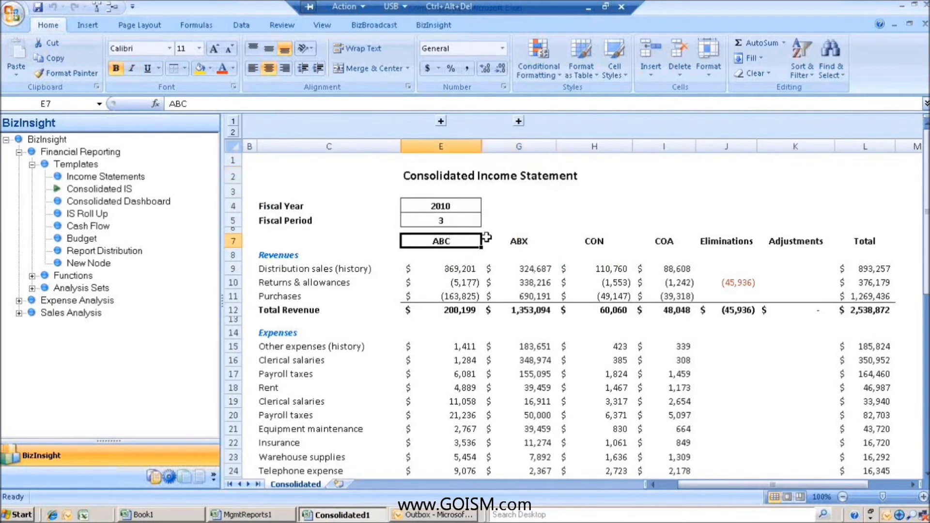
{"action": "left_click", "coordinate": [531, 241]}
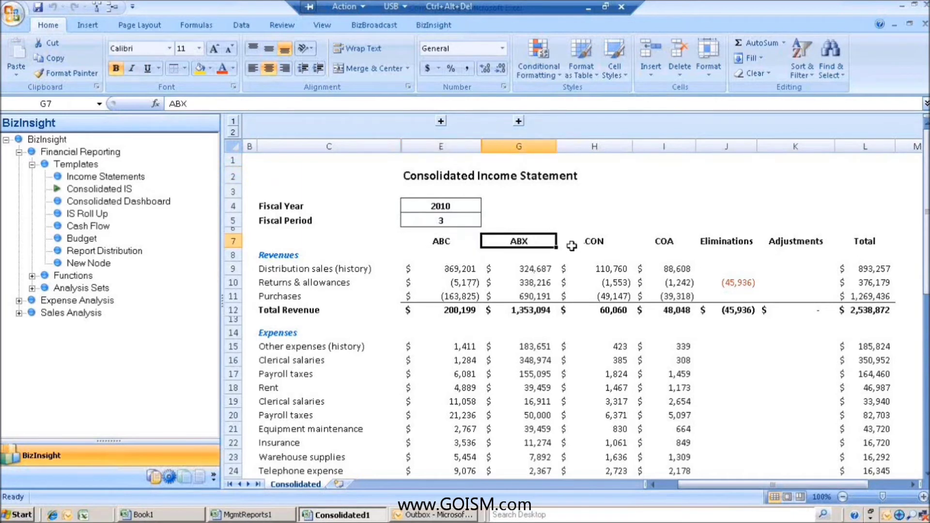
{"action": "double_click", "coordinate": [445, 268]}
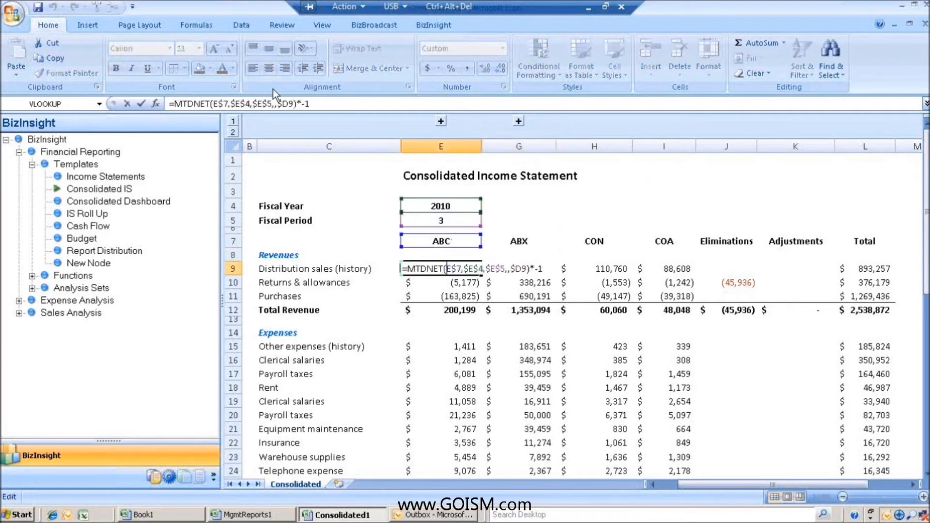
{"action": "left_click", "coordinate": [156, 104]}
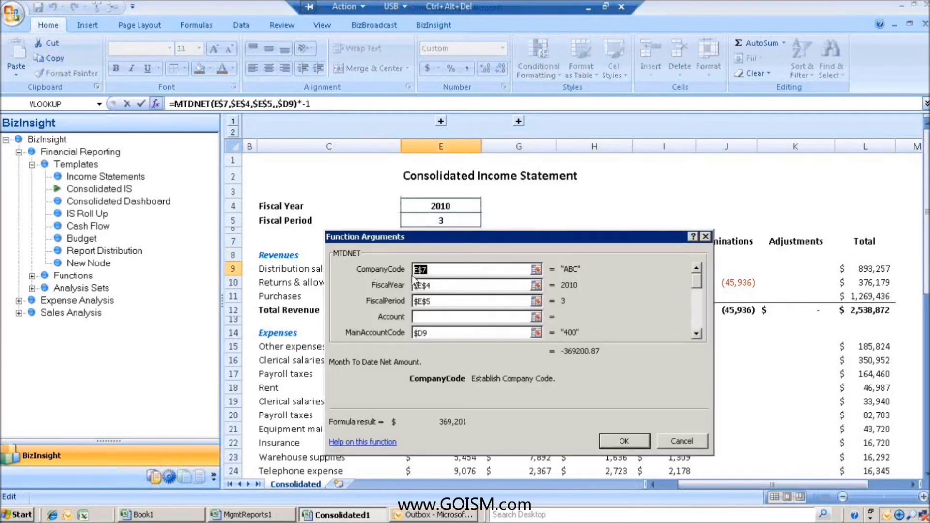
{"action": "left_click", "coordinate": [669, 441]}
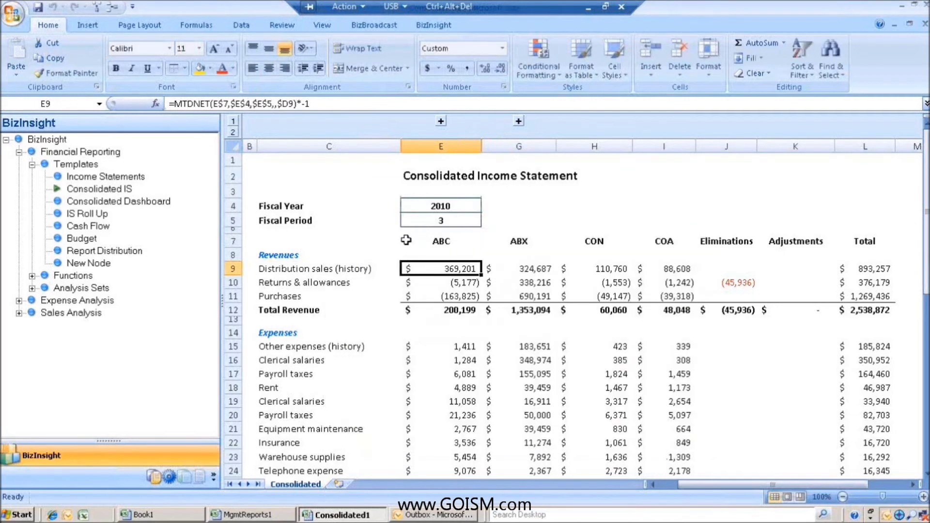
View the MTDNET formula in G9 and expand the grouped account code columns for companies ABC and ABX.
{"action": "double_click", "coordinate": [536, 270]}
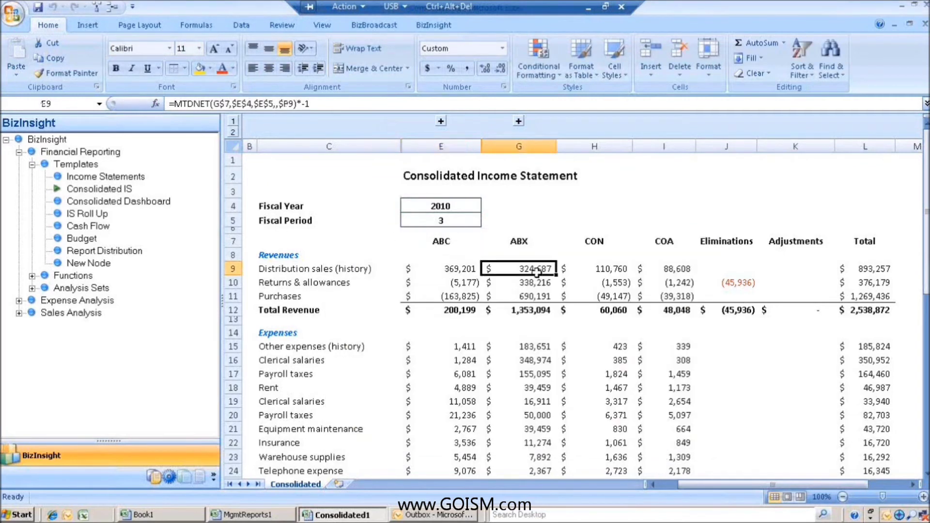
{"action": "key", "text": "Return"}
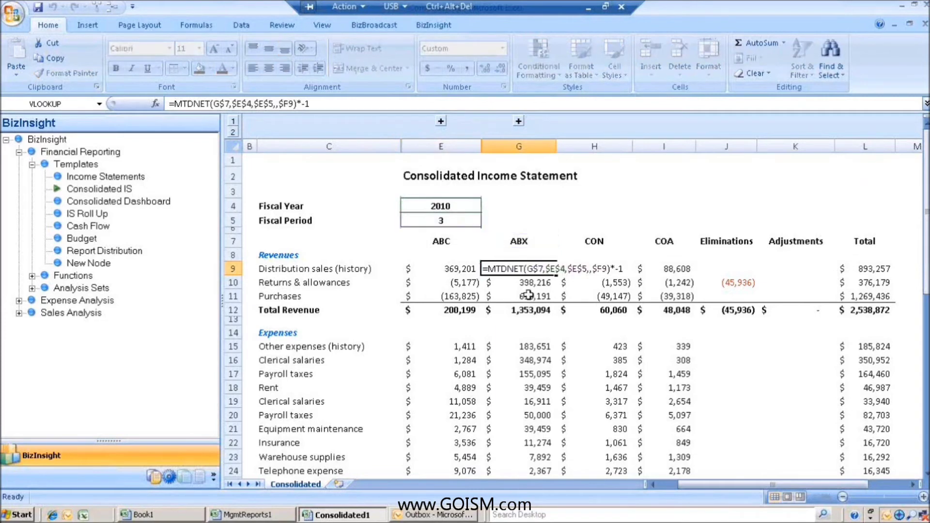
{"action": "left_click", "coordinate": [520, 122]}
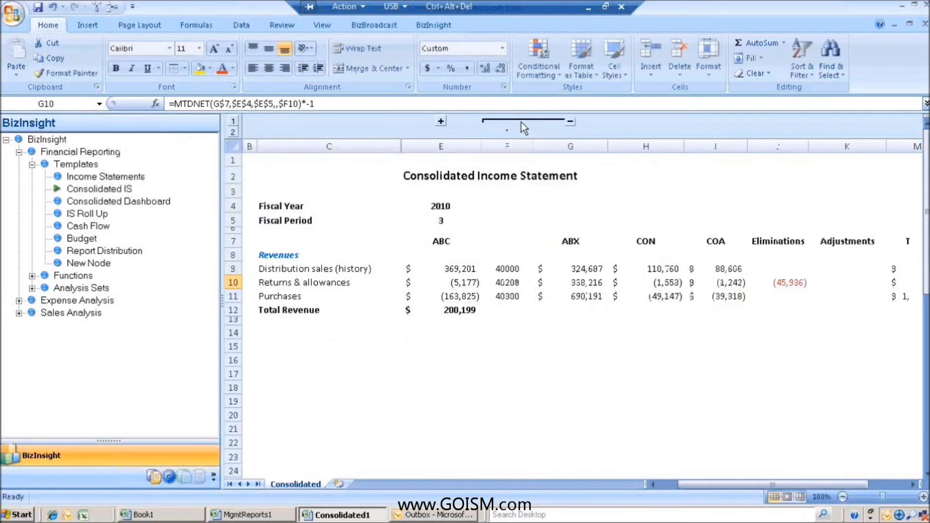
{"action": "left_click", "coordinate": [441, 122]}
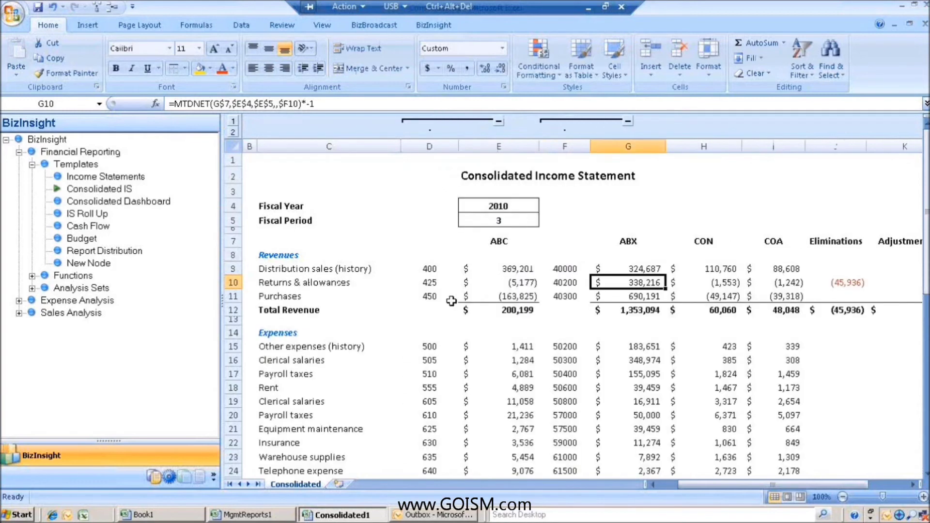
Check which account codes the E9 and G9 formulas reference, and collapse both grouped account code columns.
{"action": "double_click", "coordinate": [501, 268]}
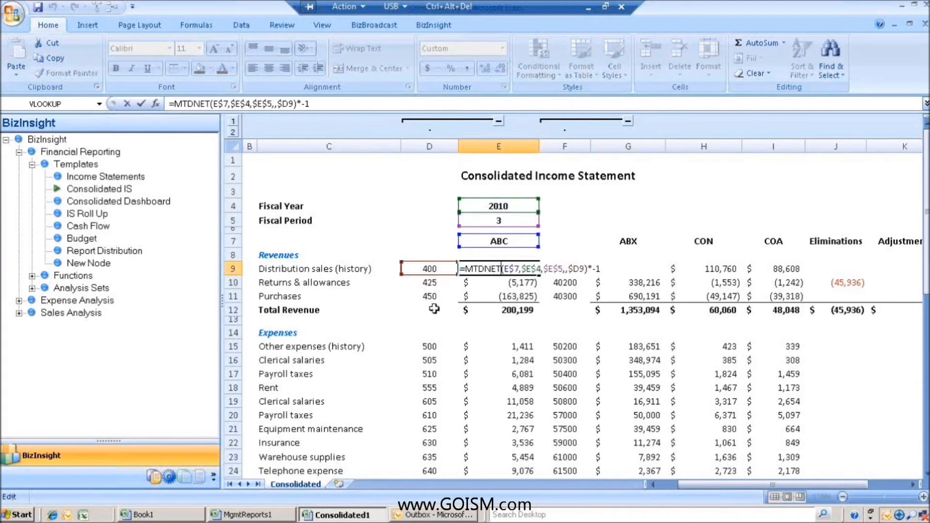
{"action": "key", "text": "Return"}
{"action": "double_click", "coordinate": [637, 269]}
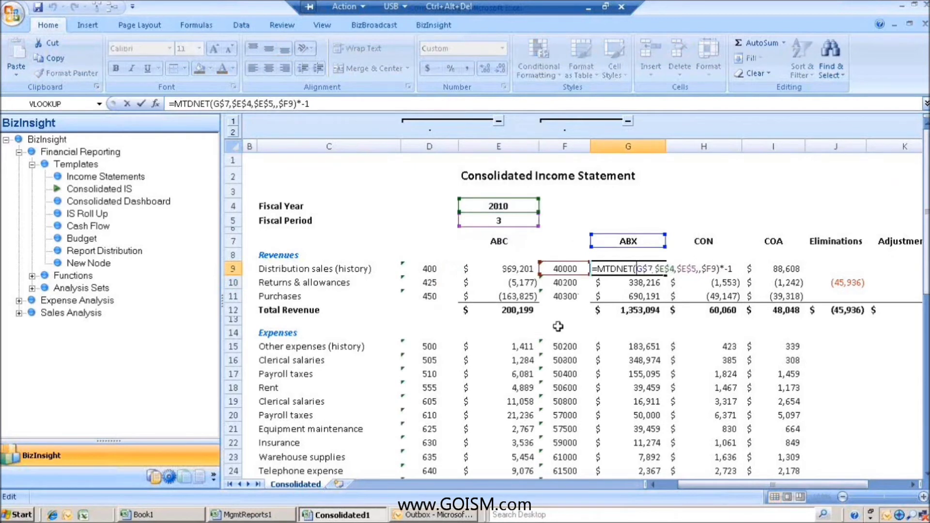
{"action": "key", "text": "Return"}
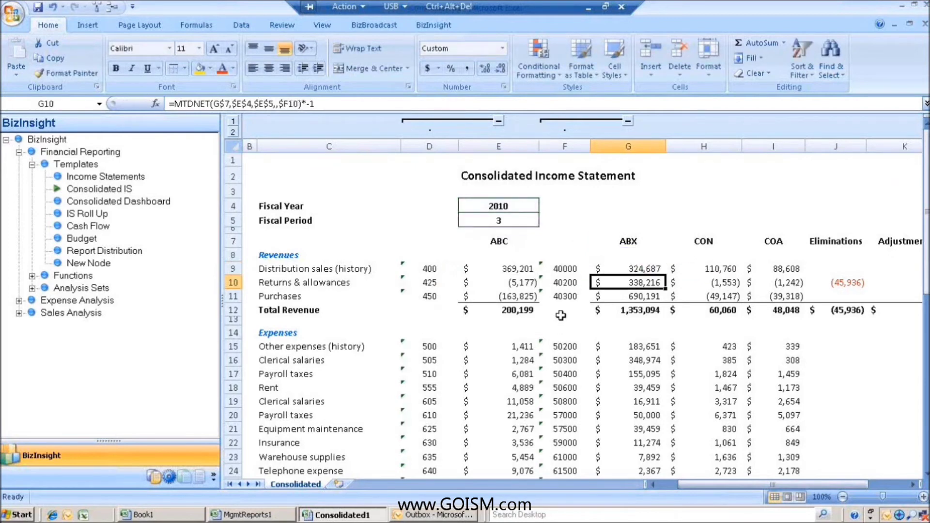
{"action": "left_click", "coordinate": [500, 122]}
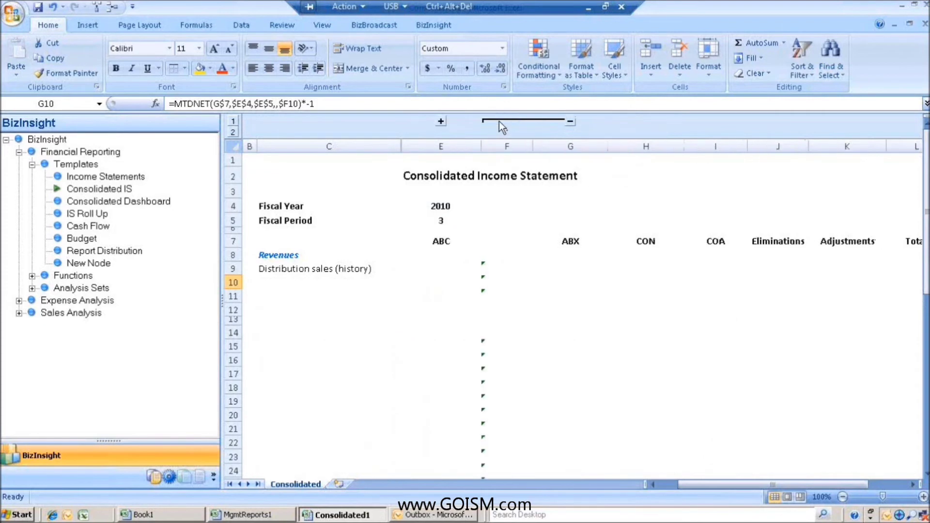
{"action": "left_click", "coordinate": [572, 122]}
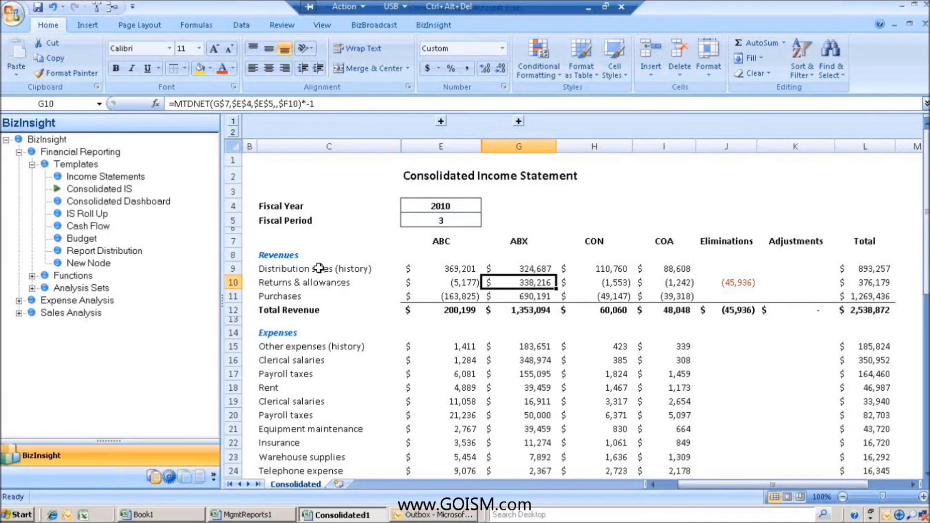
Open the Consolidated Dashboard template and cancel the data processing error dialogs.
{"action": "left_click", "coordinate": [101, 201]}
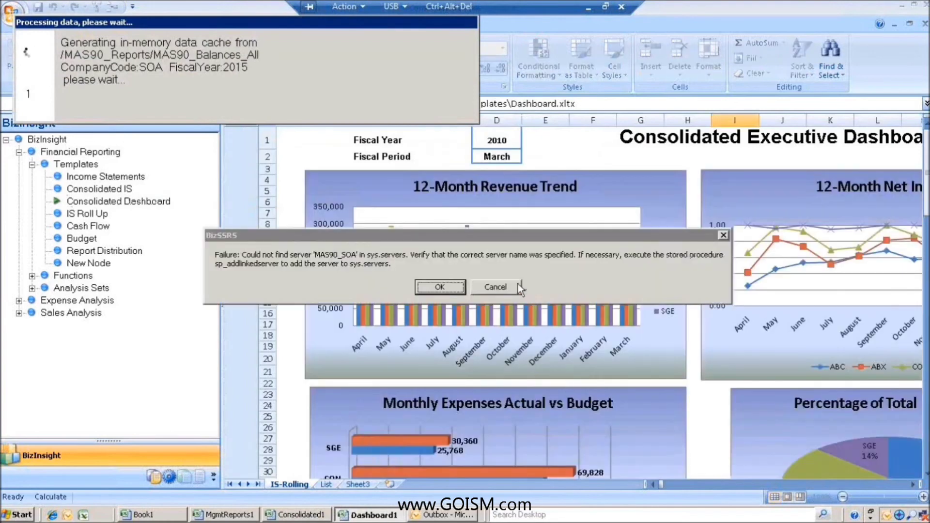
{"action": "left_click", "coordinate": [517, 286]}
{"action": "left_click", "coordinate": [484, 290]}
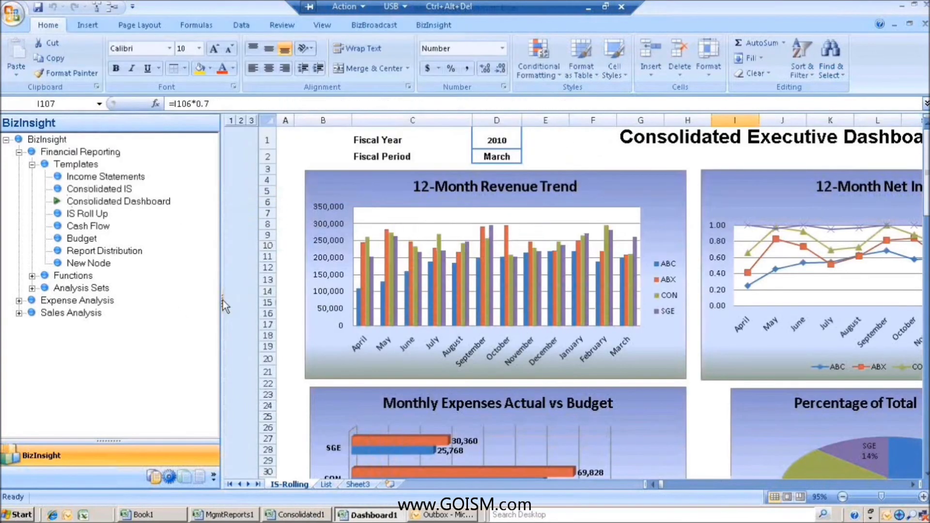
With the BizInsight pane hidden, view the dashboard for fiscal periods May, September and May again, and restore the pane.
{"action": "left_click", "coordinate": [223, 298]}
{"action": "left_click", "coordinate": [294, 158]}
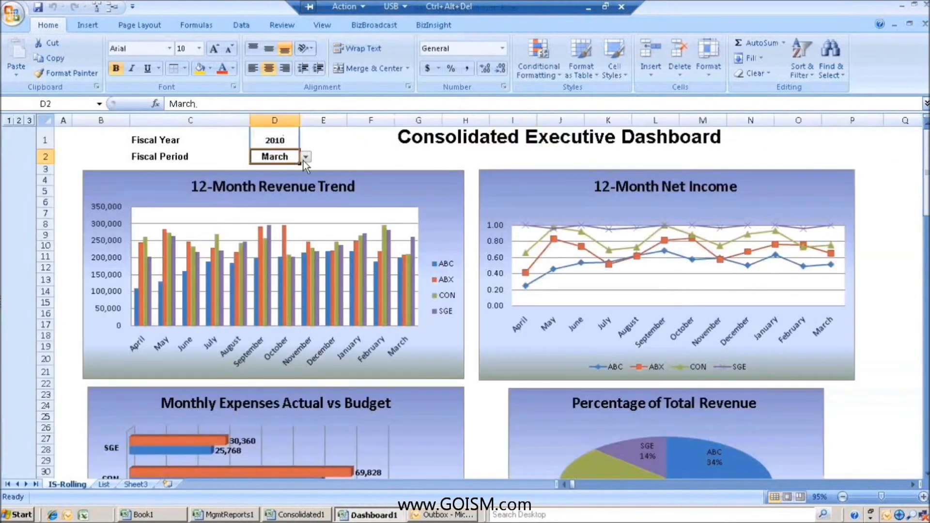
{"action": "left_click", "coordinate": [305, 157]}
{"action": "left_click", "coordinate": [284, 181]}
{"action": "left_click", "coordinate": [310, 158]}
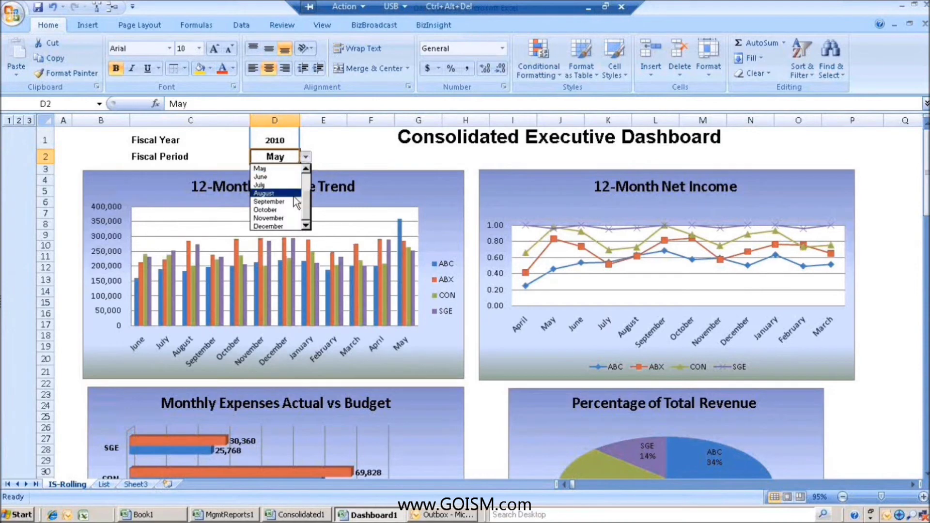
{"action": "left_click", "coordinate": [291, 199]}
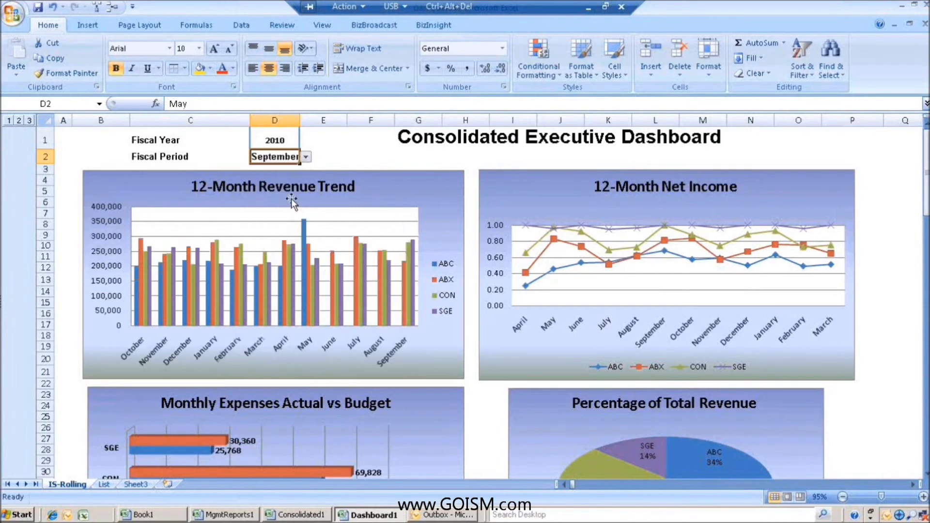
{"action": "left_click", "coordinate": [307, 161]}
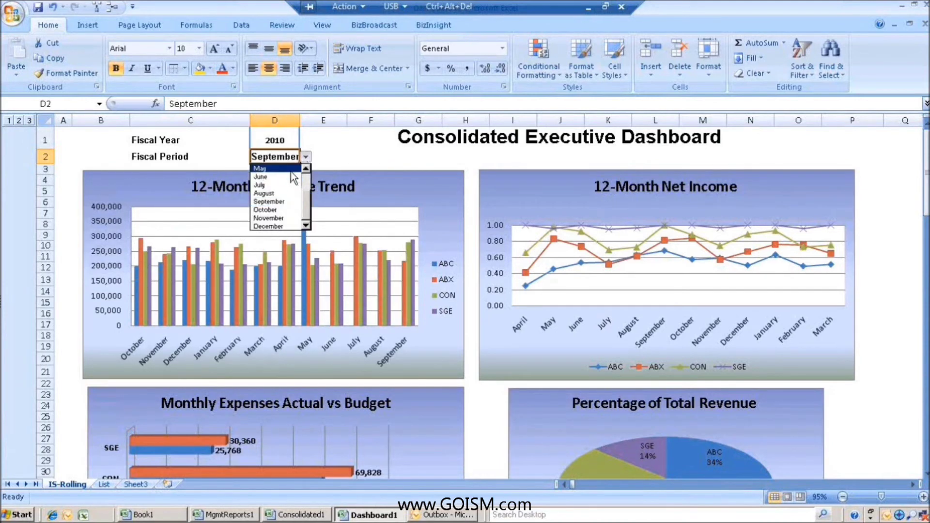
{"action": "left_click", "coordinate": [291, 170]}
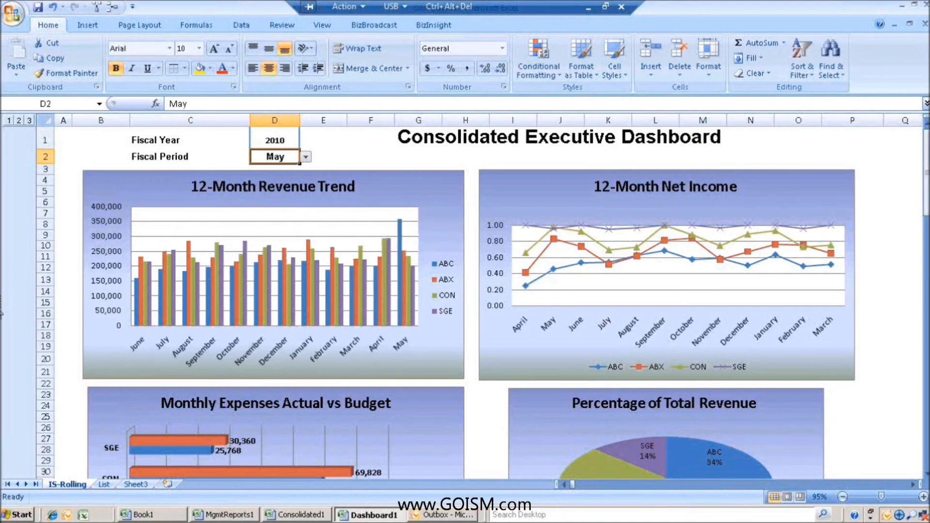
{"action": "left_click", "coordinate": [3, 313]}
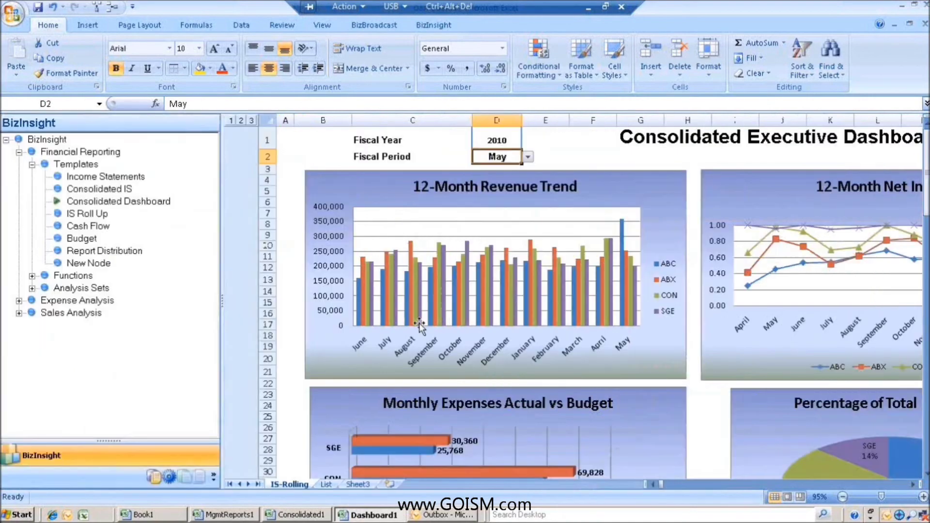
Close the dashboard and consolidated income statement workbooks without saving them.
{"action": "left_click", "coordinate": [924, 7]}
{"action": "left_click", "coordinate": [453, 287]}
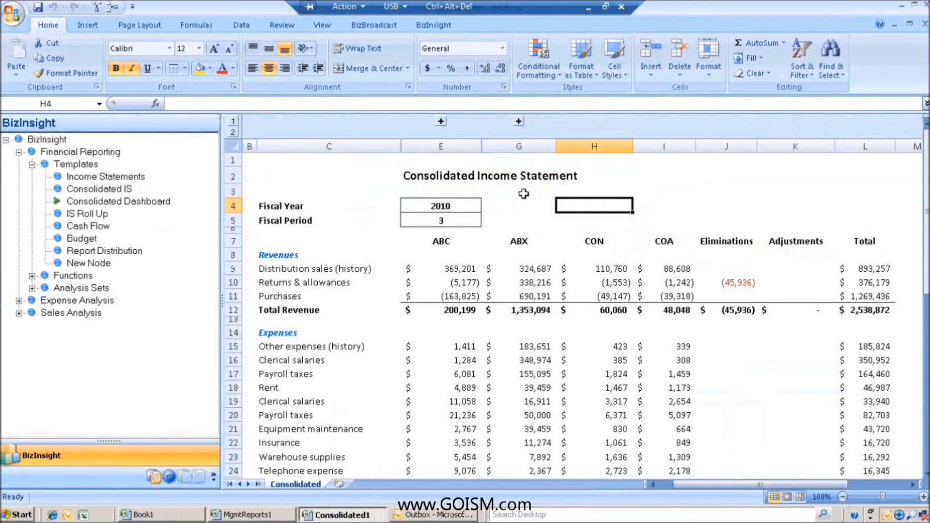
{"action": "left_click", "coordinate": [925, 7]}
{"action": "left_click", "coordinate": [464, 296]}
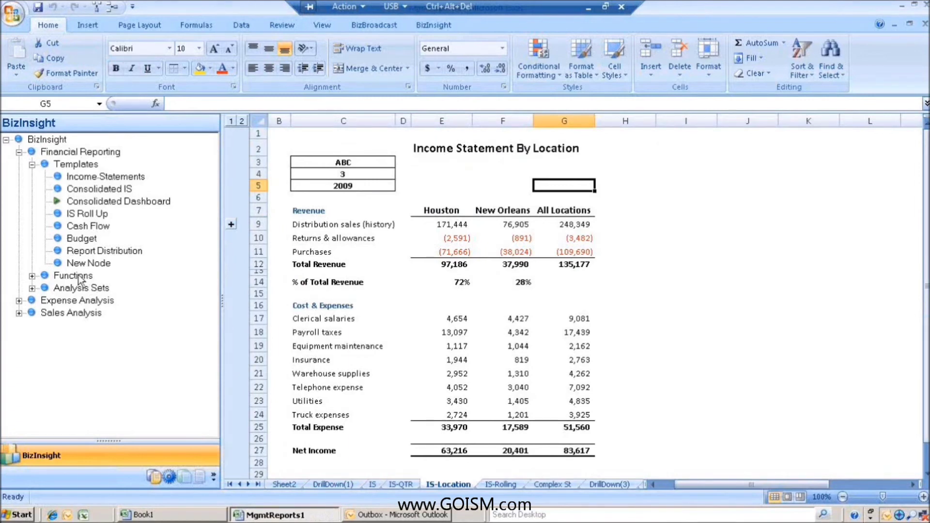
Open the Budget template and narrow the BizInsight pane to show more of the BUD vs Actual sheet.
{"action": "left_click_drag", "start_coordinate": [82, 239], "coordinate": [622, 197]}
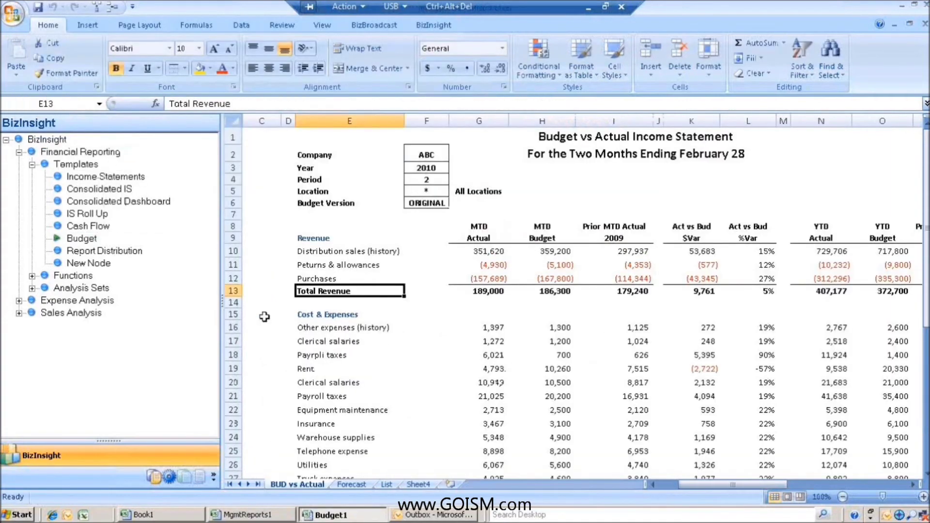
{"action": "left_click_drag", "start_coordinate": [221, 273], "coordinate": [173, 272]}
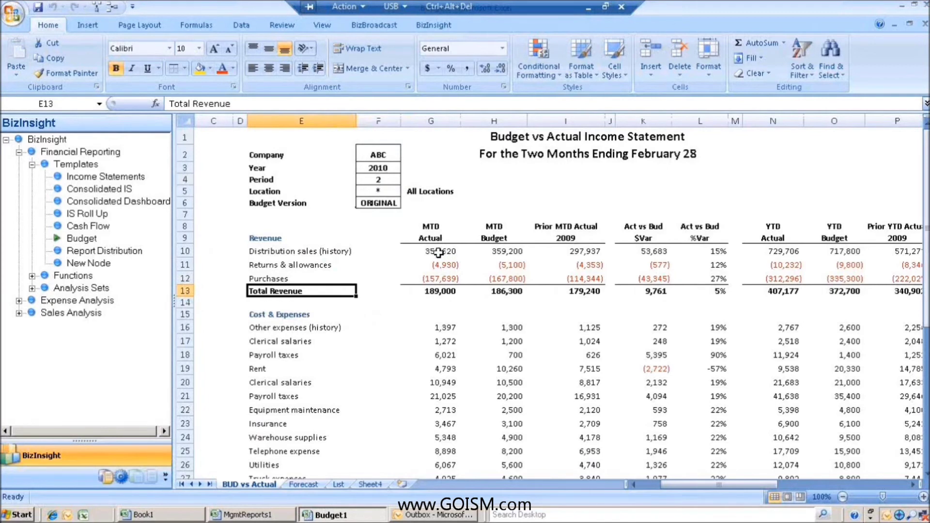
Inspect the MTD Actual and MTD Budget formulas for Distribution sales and expand the Budget Month-to-Date functions in the BizInsight tree.
{"action": "left_click", "coordinate": [439, 252]}
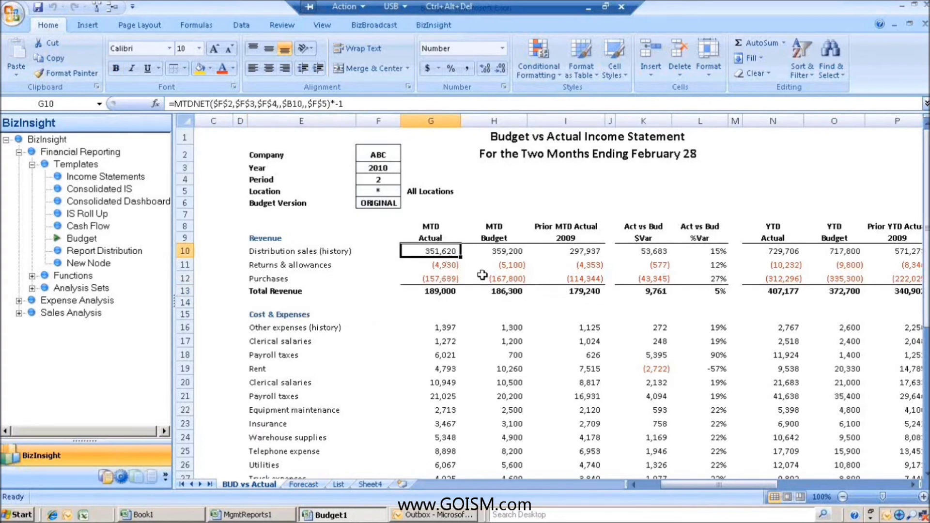
{"action": "left_click", "coordinate": [497, 251]}
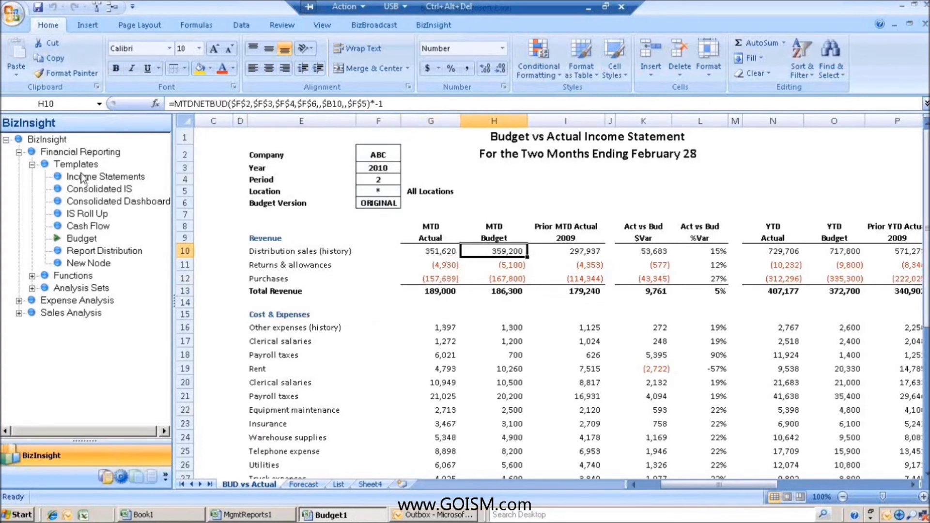
{"action": "left_click", "coordinate": [31, 275]}
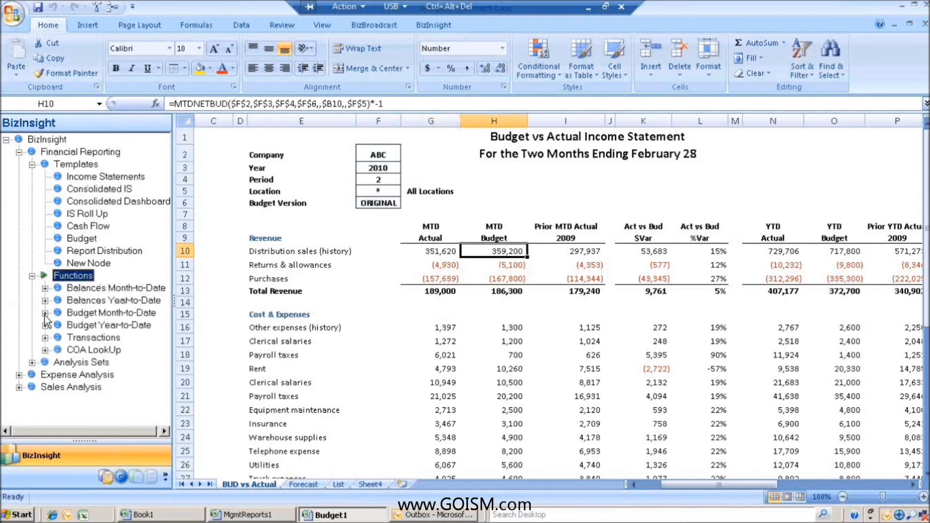
{"action": "left_click", "coordinate": [45, 313]}
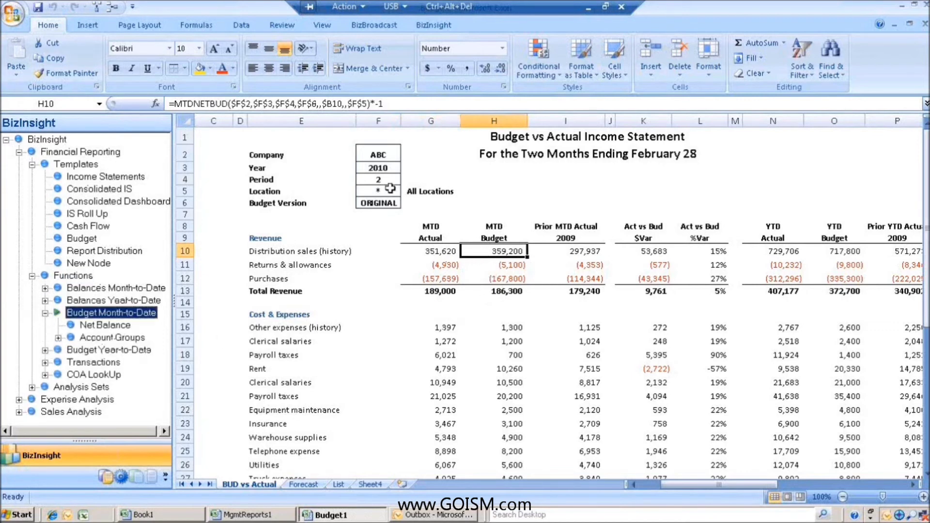
View the function arguments of the MTDNETBUD formula in H10 and cancel without changing them.
{"action": "double_click", "coordinate": [495, 251]}
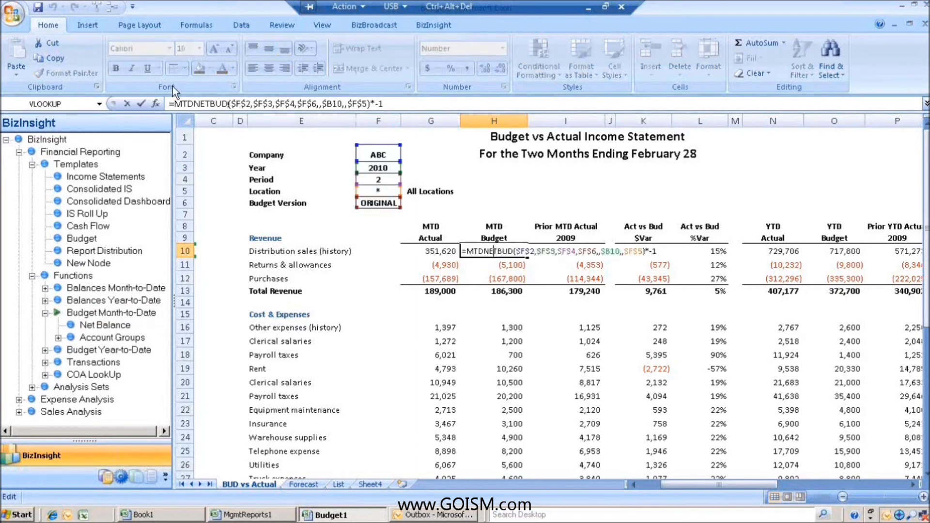
{"action": "left_click", "coordinate": [155, 104]}
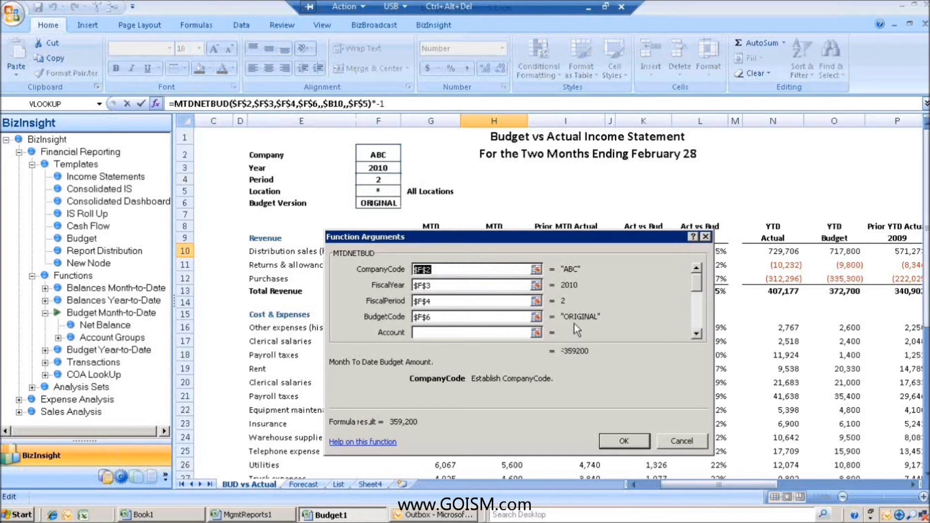
{"action": "left_click", "coordinate": [677, 440]}
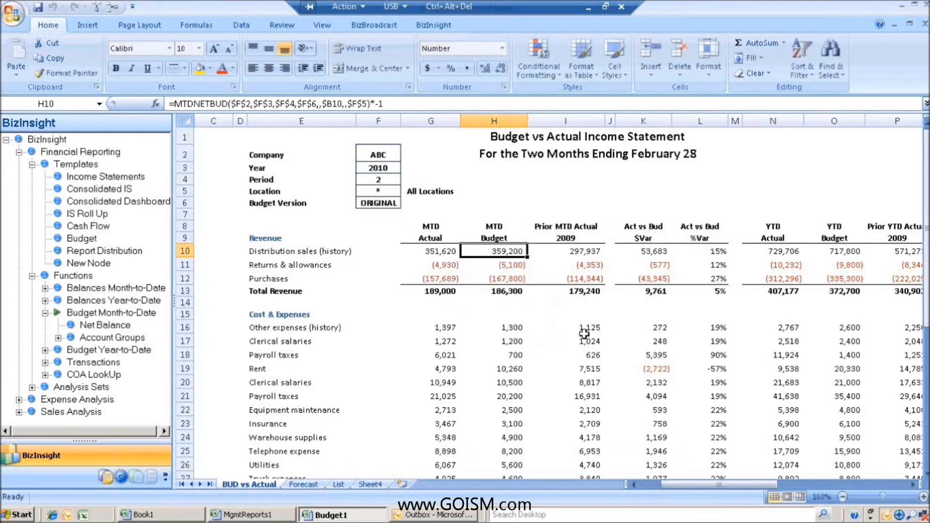
View the available choices for Budget Version and Location without selecting a different one.
{"action": "left_click", "coordinate": [385, 204]}
{"action": "left_click", "coordinate": [407, 203]}
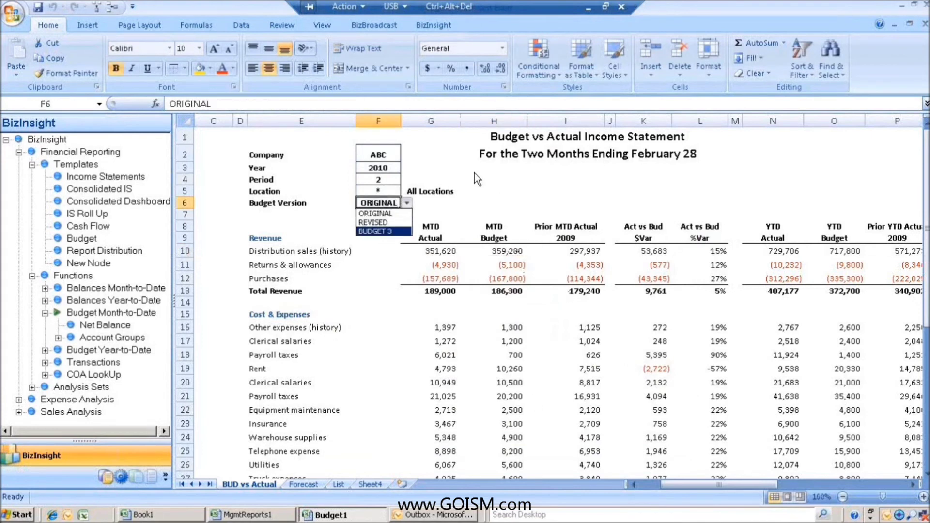
{"action": "key", "text": "Escape"}
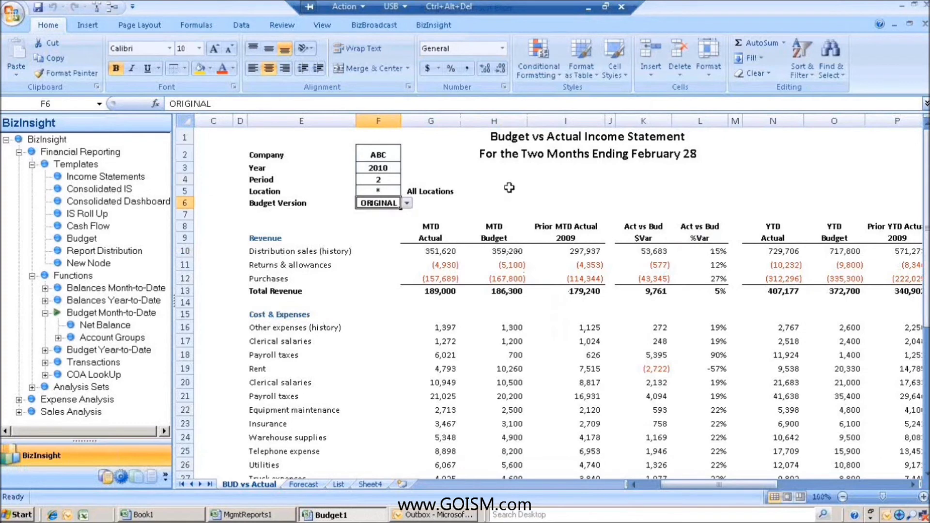
{"action": "left_click", "coordinate": [376, 188]}
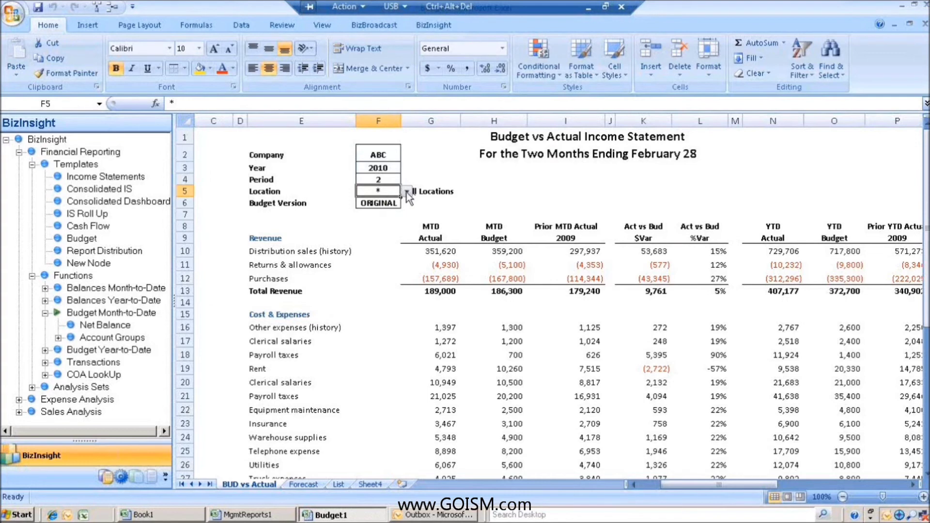
{"action": "left_click", "coordinate": [406, 193]}
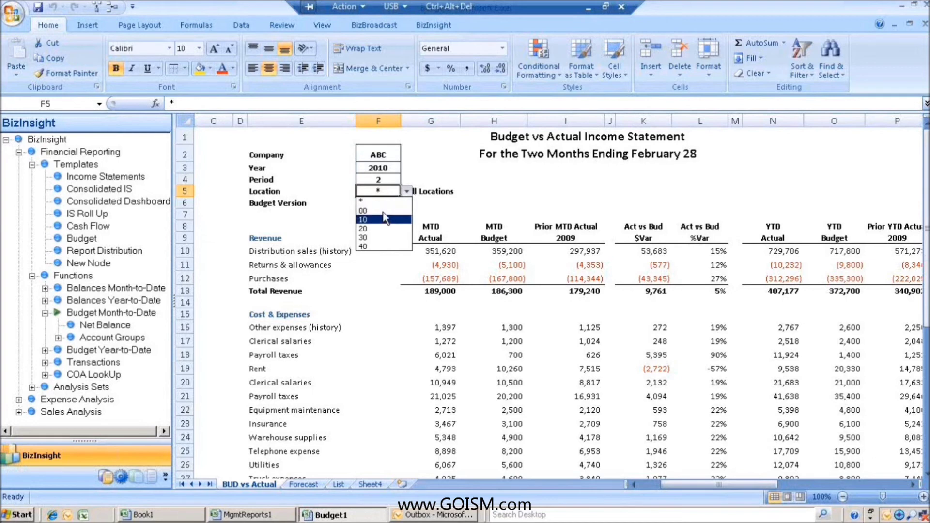
{"action": "key", "text": "Escape"}
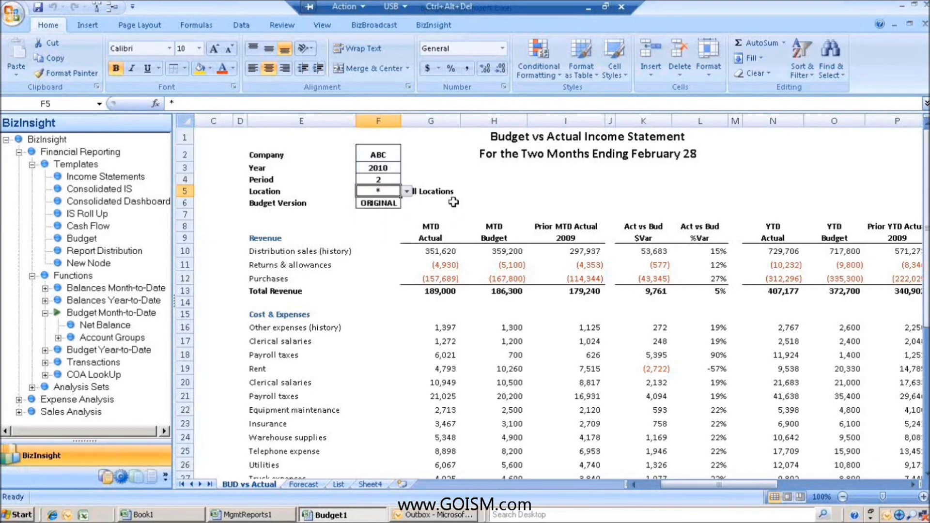
View the BizNet drilldown options for the MTD Budget of Distribution sales and inspect that row's dollar and percent variance formulas.
{"action": "right_click", "coordinate": [485, 251]}
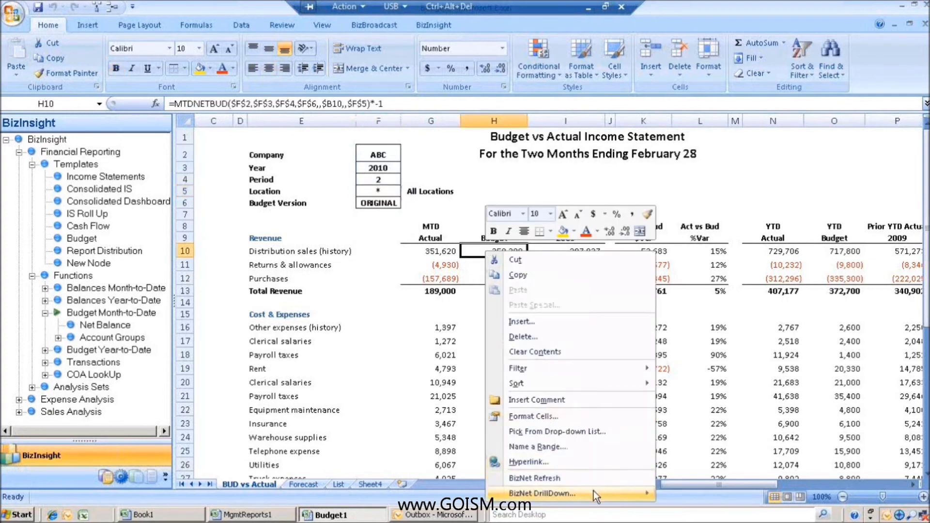
{"action": "mouse_move", "coordinate": [595, 492]}
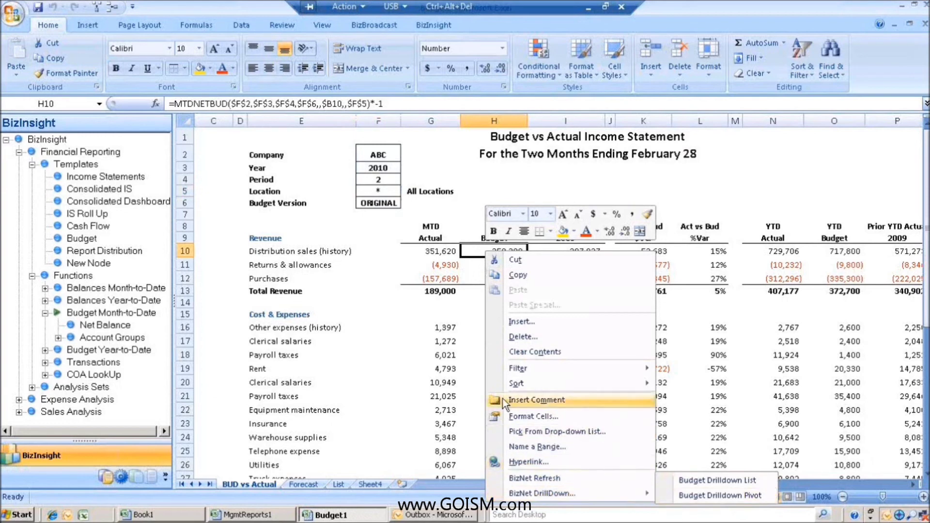
{"action": "left_click", "coordinate": [451, 253]}
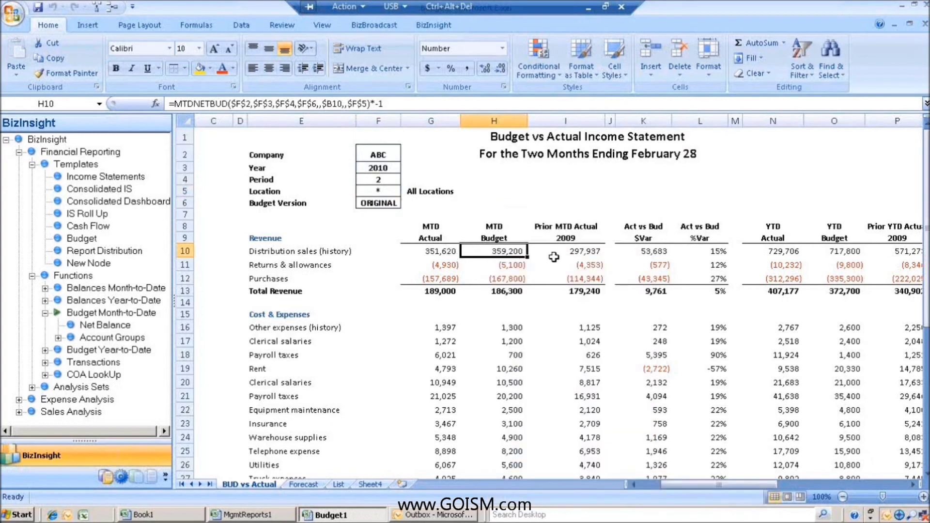
{"action": "left_click", "coordinate": [653, 251]}
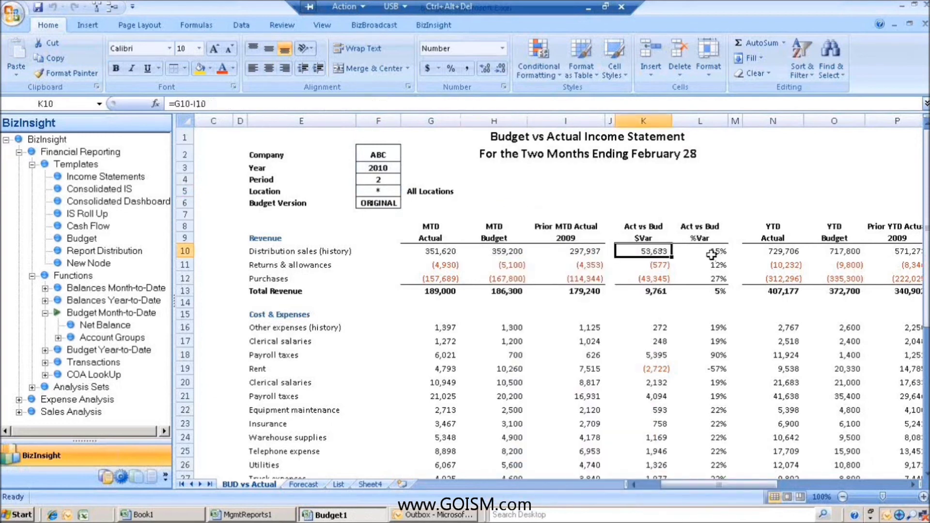
{"action": "left_click", "coordinate": [711, 256]}
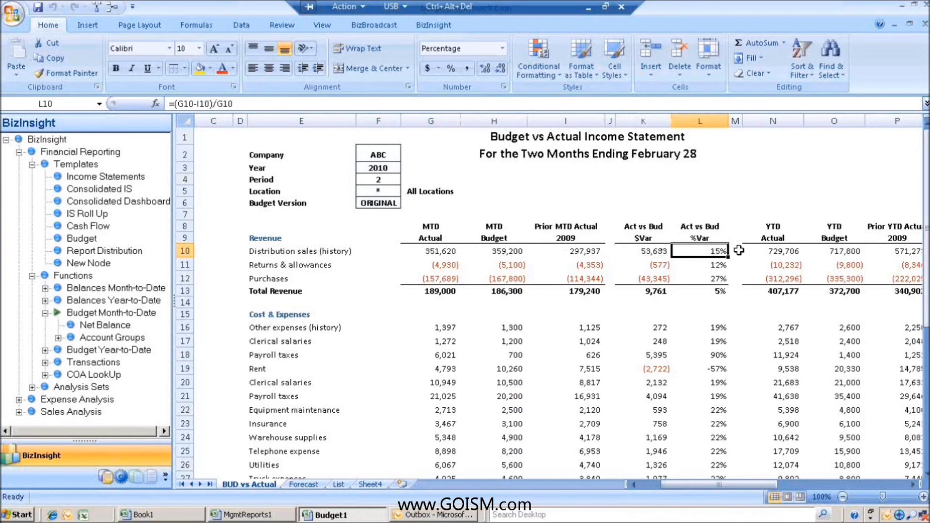
On the Forecast sheet, fill the period 1 Actual column from row 7 to 29 across periods 2 and 3.
{"action": "left_click", "coordinate": [304, 484]}
{"action": "scroll", "coordinate": [509, 356], "scroll_direction": "down", "scroll_amount": 1}
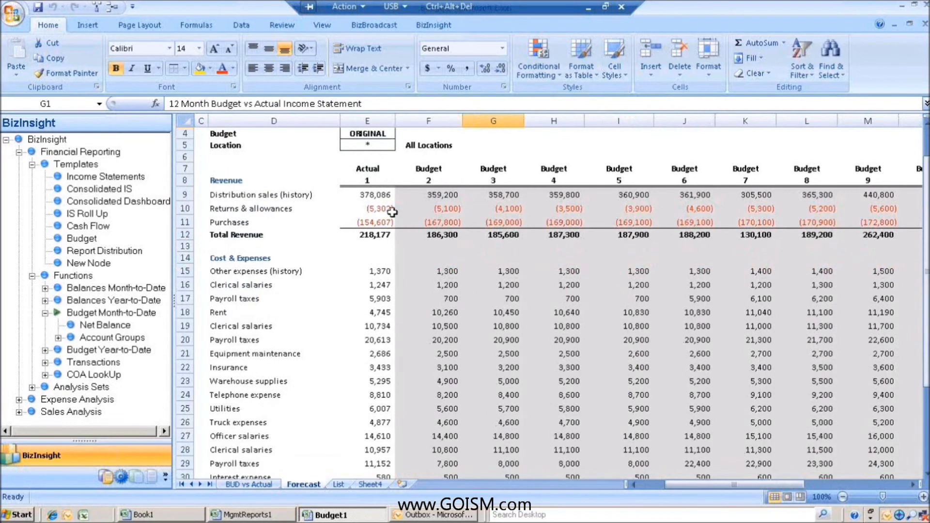
{"action": "left_click_drag", "start_coordinate": [367, 169], "coordinate": [436, 471]}
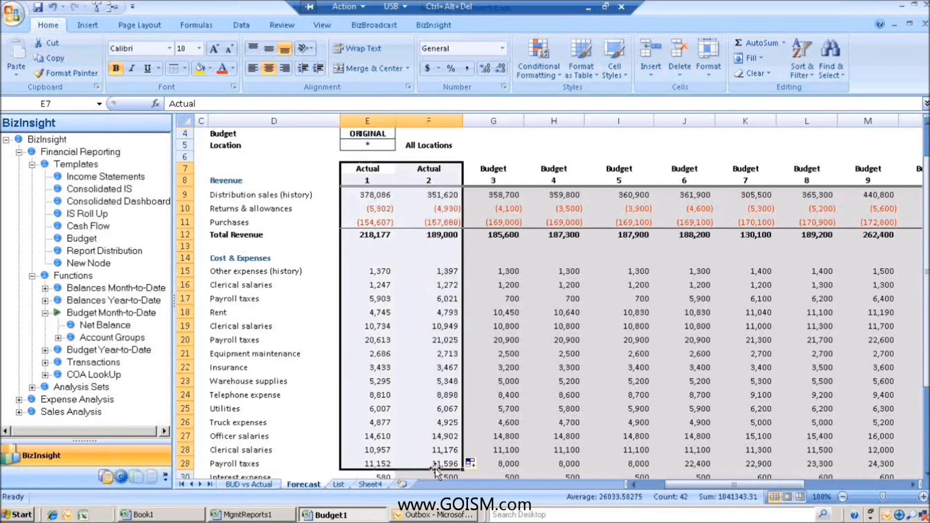
{"action": "left_click", "coordinate": [504, 145]}
{"action": "left_click_drag", "start_coordinate": [454, 168], "coordinate": [504, 469]}
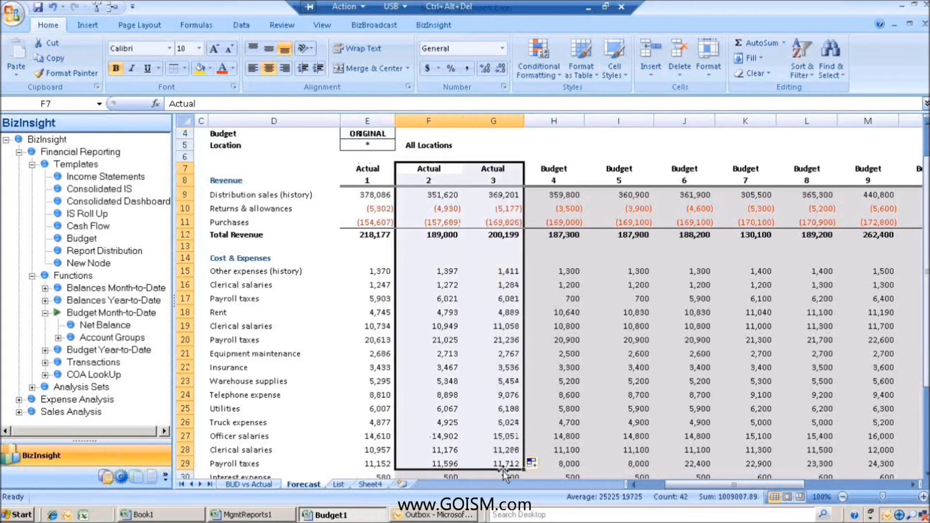
Fill the period 4 Budget column back over periods 2 and 3, and select the Budget version cell.
{"action": "left_click", "coordinate": [562, 145]}
{"action": "left_click_drag", "start_coordinate": [574, 173], "coordinate": [414, 461]}
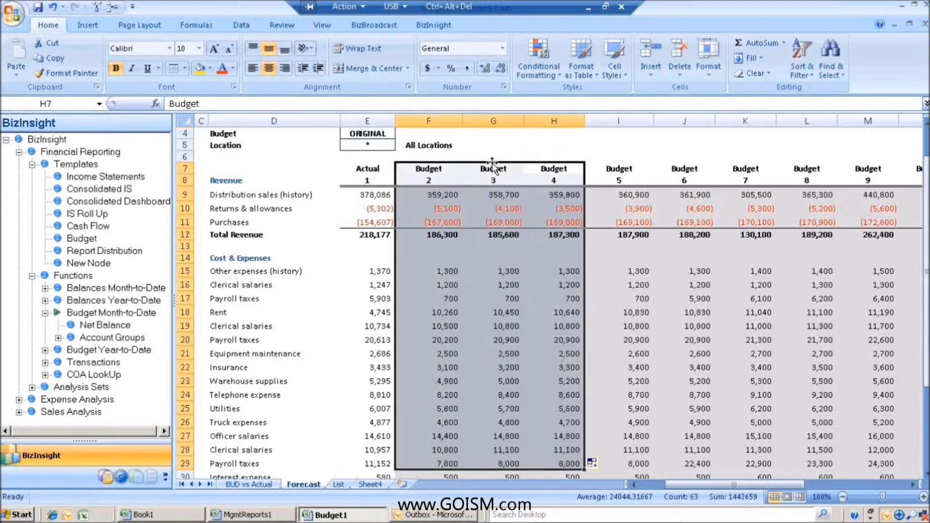
{"action": "scroll", "coordinate": [308, 160], "scroll_direction": "up", "scroll_amount": 1}
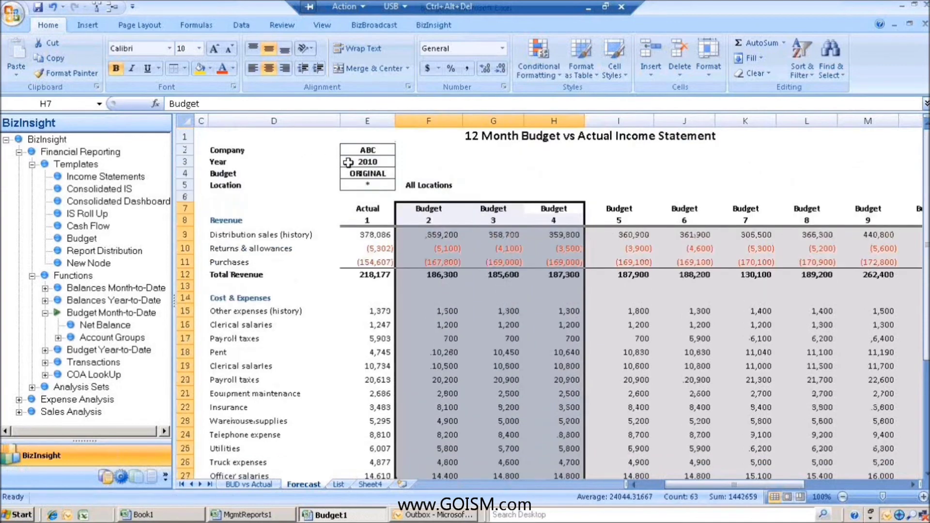
{"action": "left_click", "coordinate": [358, 173]}
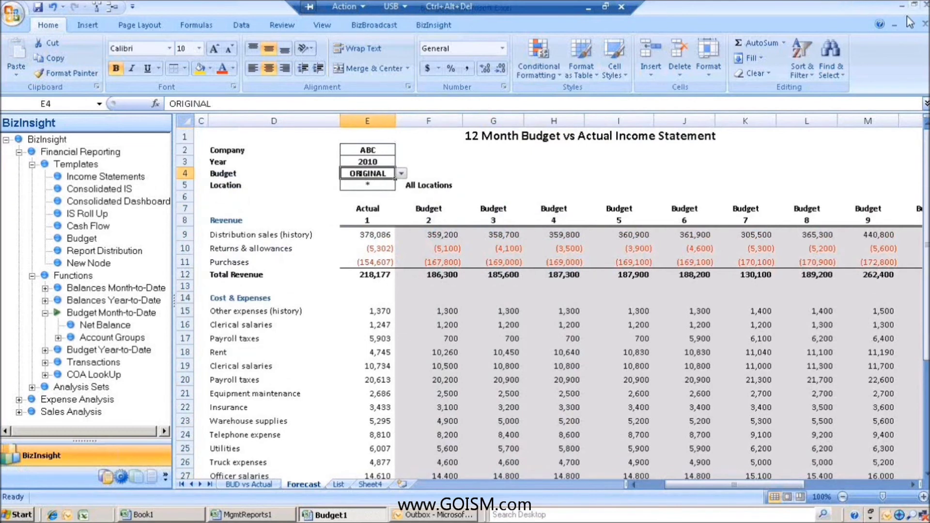
Collapse the Financial Reporting functions, view the function groups under Expense Analysis, and collapse that branch again.
{"action": "left_click", "coordinate": [44, 313]}
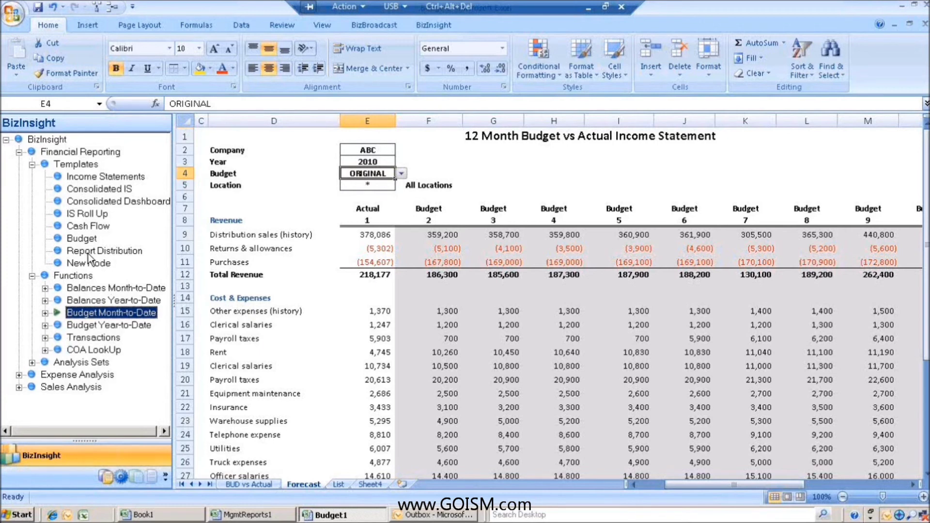
{"action": "left_click", "coordinate": [32, 276]}
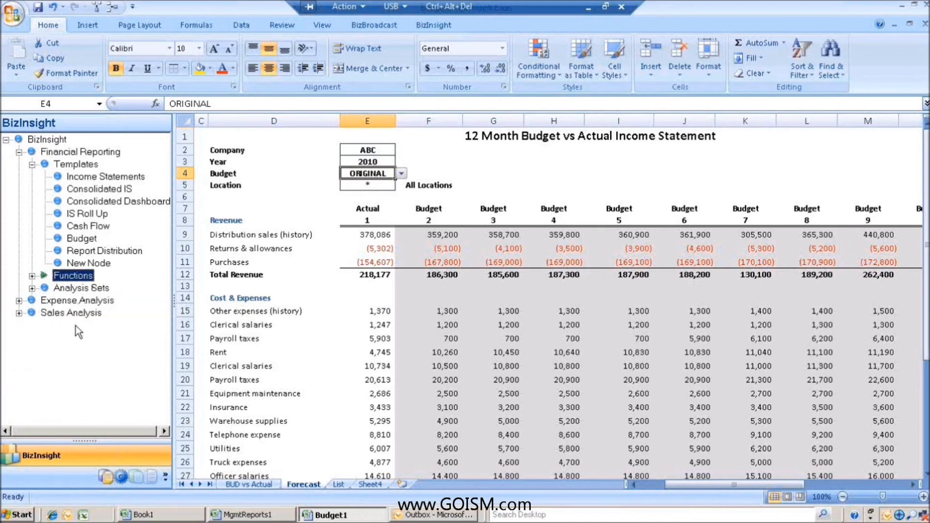
{"action": "left_click", "coordinate": [19, 301]}
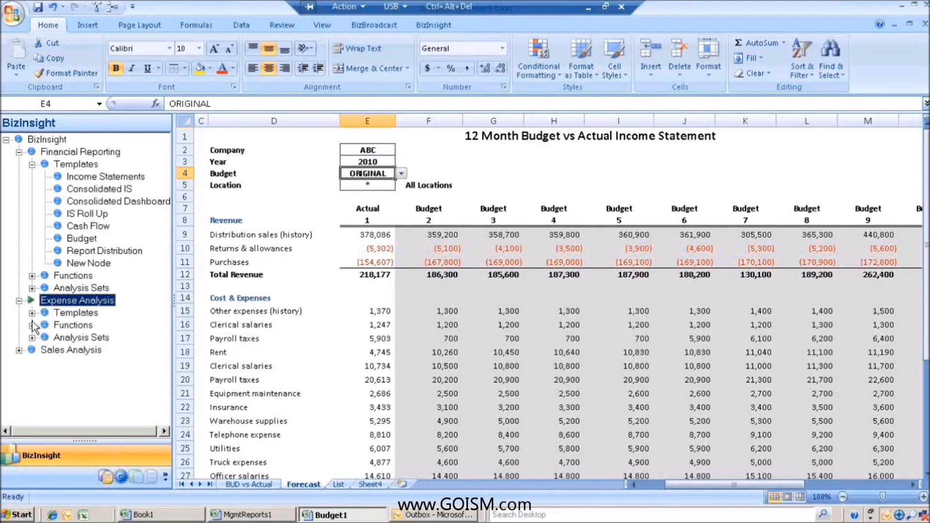
{"action": "left_click", "coordinate": [32, 325]}
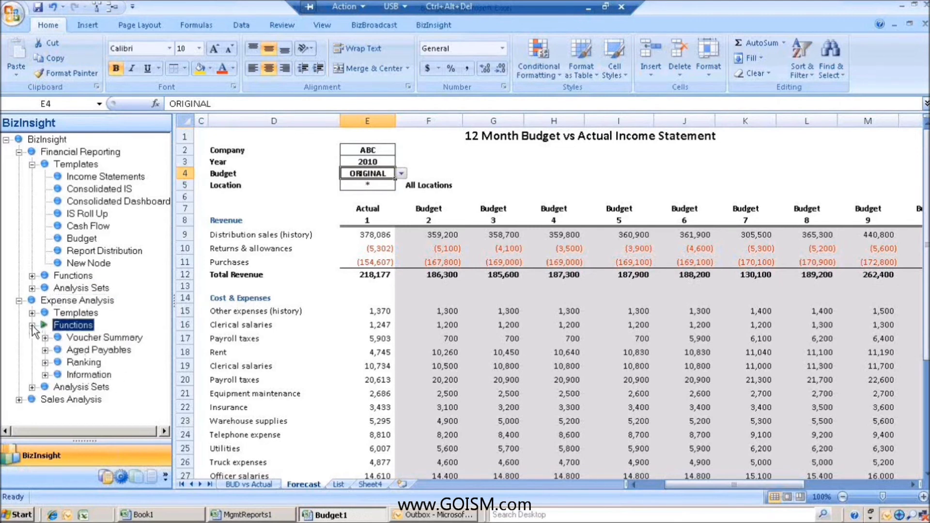
{"action": "left_click", "coordinate": [32, 326]}
{"action": "left_click", "coordinate": [19, 301]}
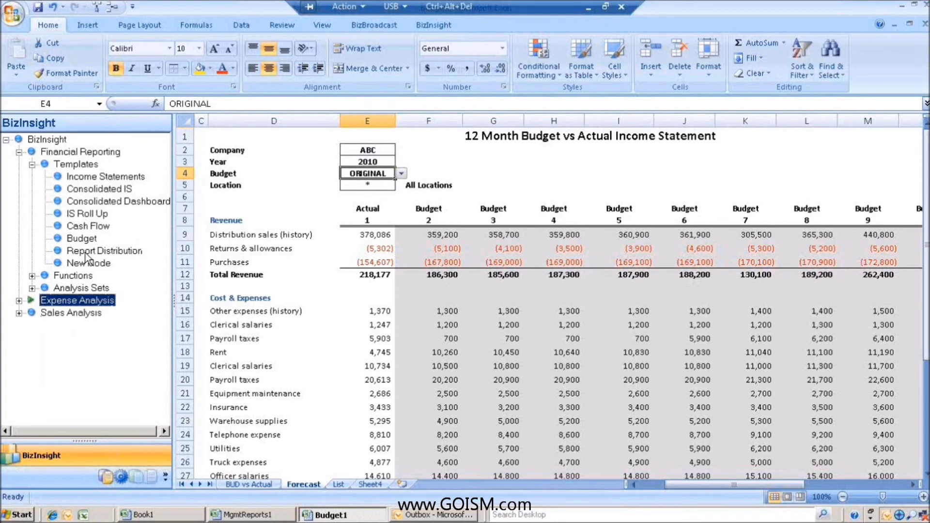
Open the Report Distribution template and hide the BizInsight pane.
{"action": "left_click_drag", "start_coordinate": [87, 257], "coordinate": [529, 165]}
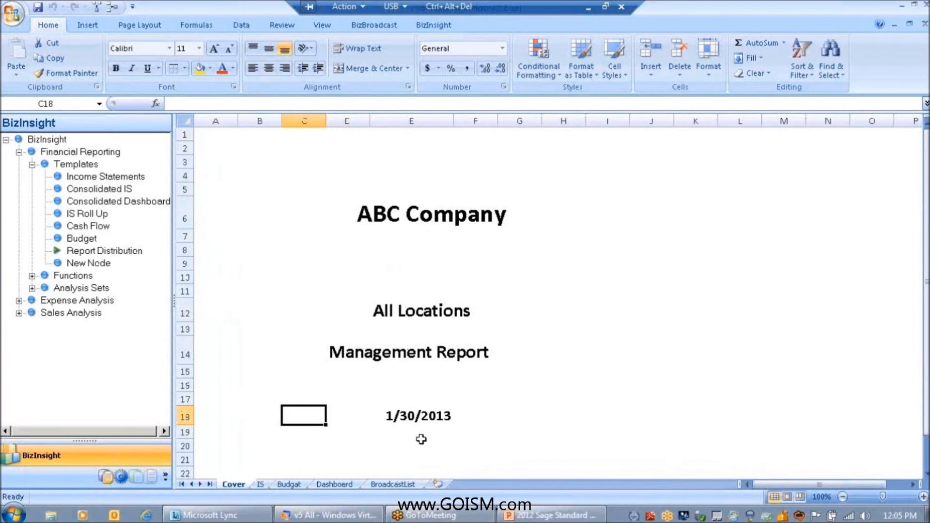
{"action": "left_click", "coordinate": [175, 301]}
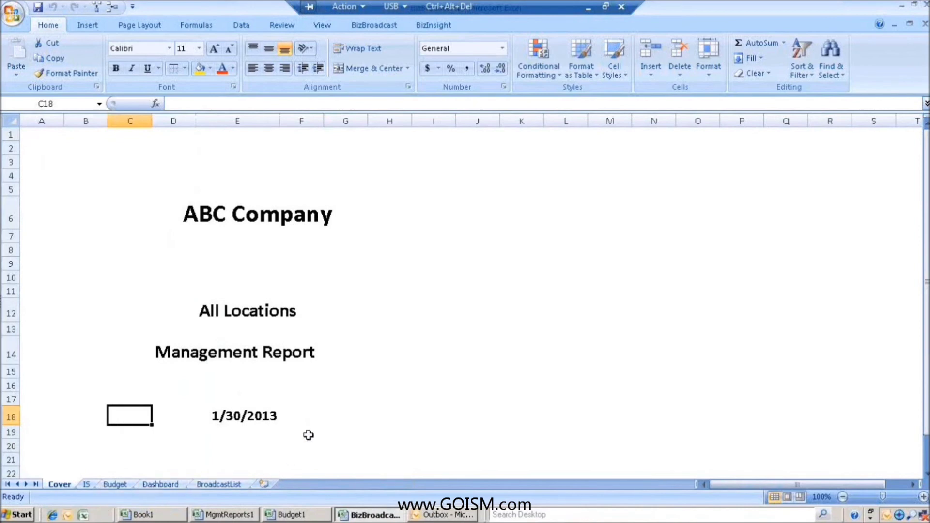
Inspect the location and date formulas on the Cover sheet and view the IS, Budget and Dashboard sheets.
{"action": "left_click", "coordinate": [235, 313]}
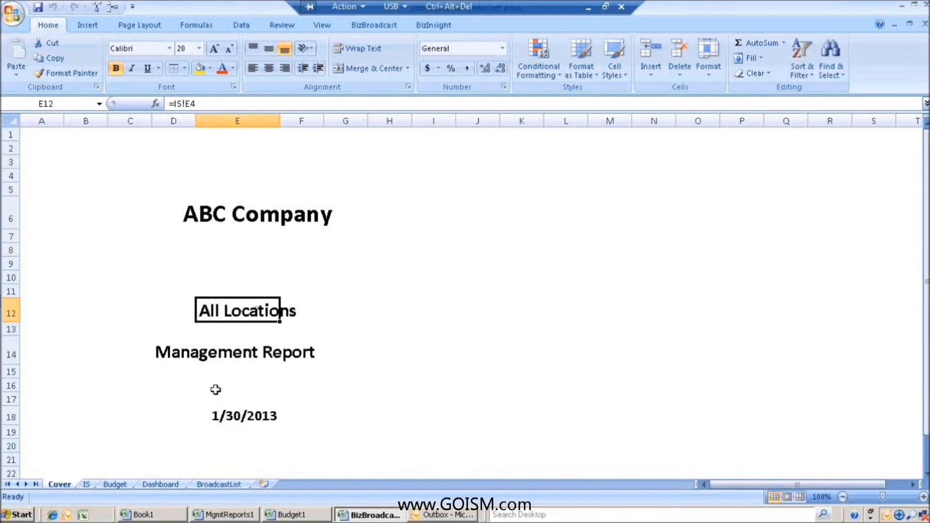
{"action": "left_click", "coordinate": [216, 413]}
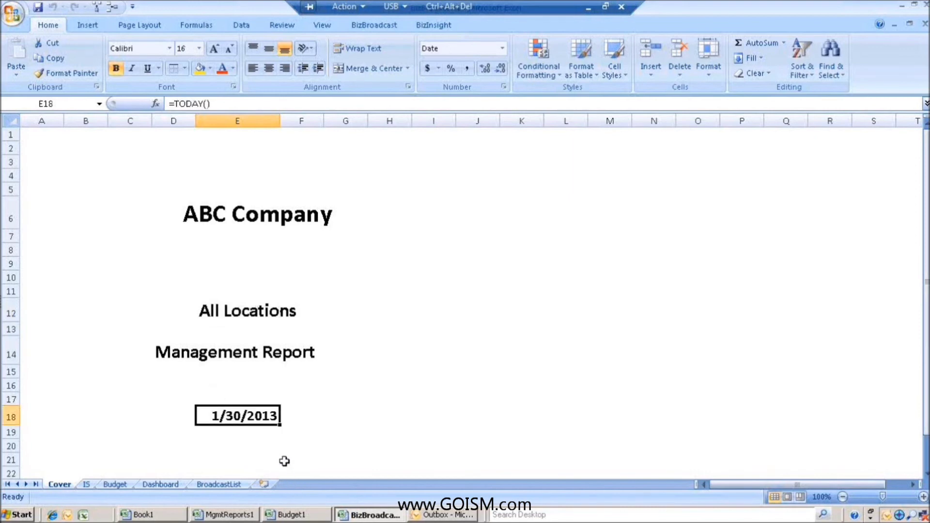
{"action": "left_click", "coordinate": [85, 487]}
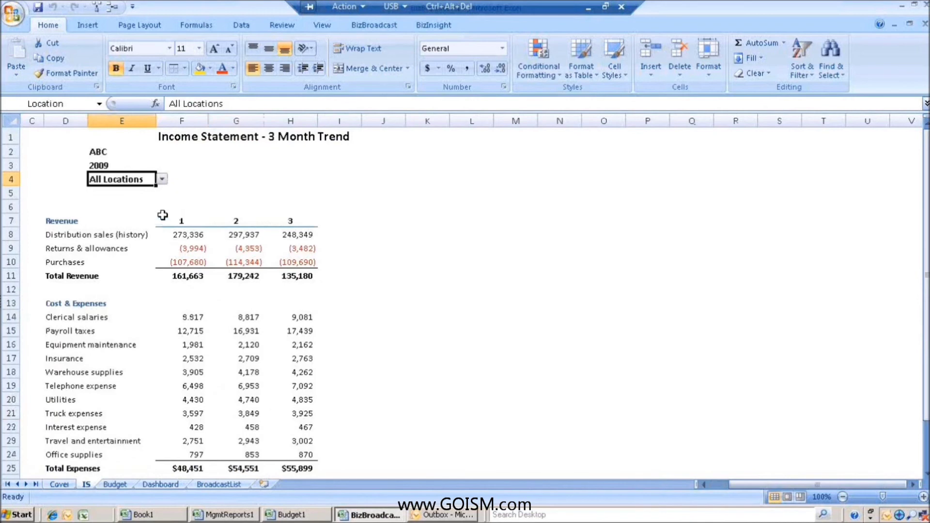
{"action": "left_click", "coordinate": [105, 486]}
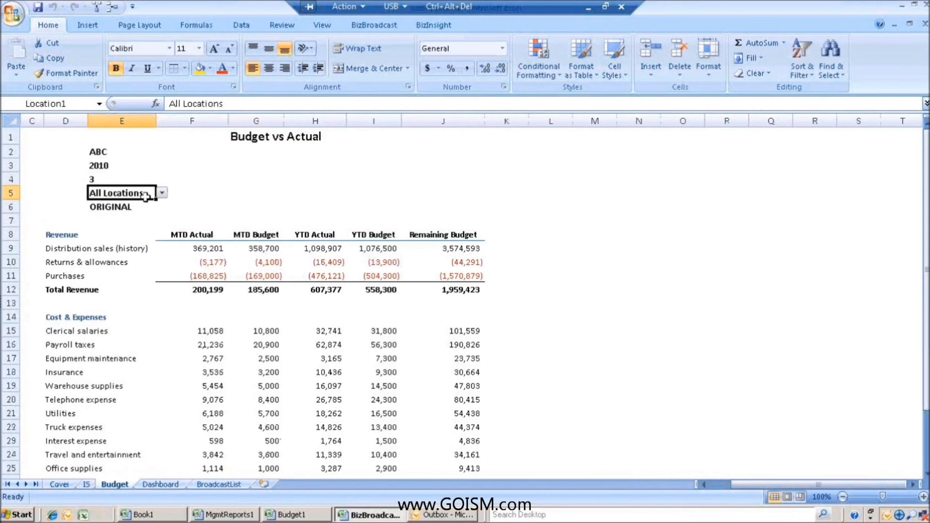
{"action": "left_click", "coordinate": [171, 483]}
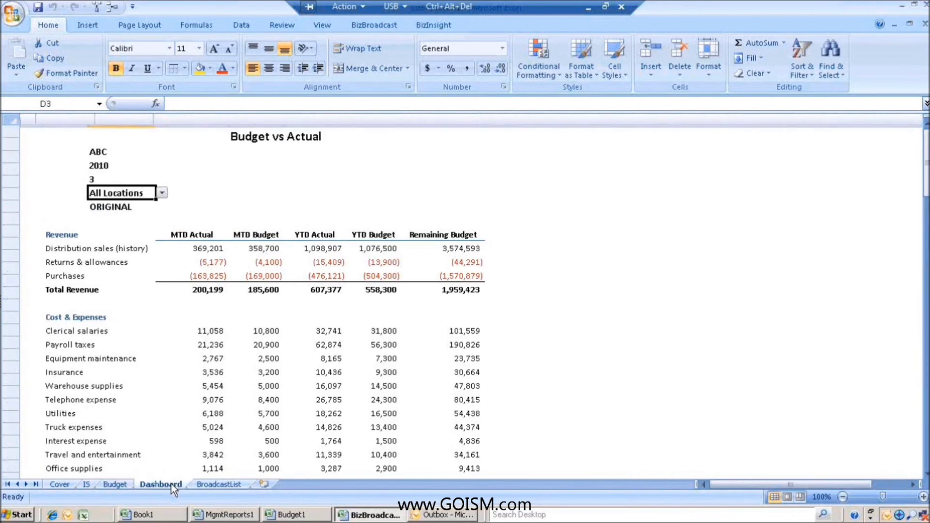
View the BroadcastList sheet and the BizBroadcast schedule settings, closing the scheduler without changes.
{"action": "left_click", "coordinate": [214, 486]}
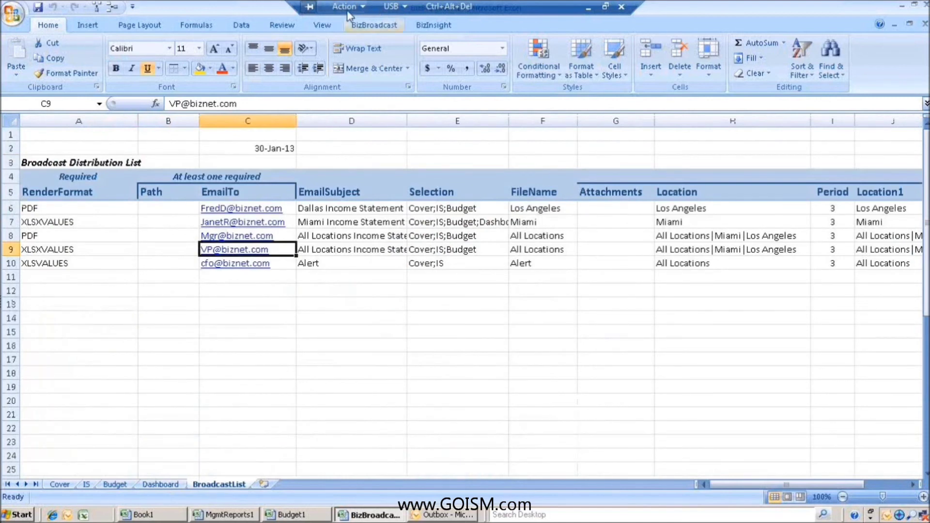
{"action": "left_click", "coordinate": [367, 25]}
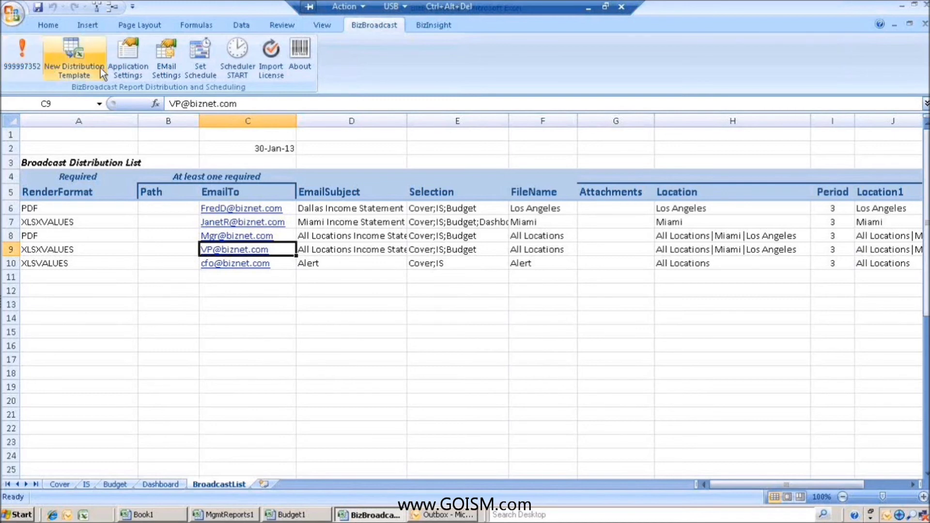
{"action": "left_click", "coordinate": [208, 76]}
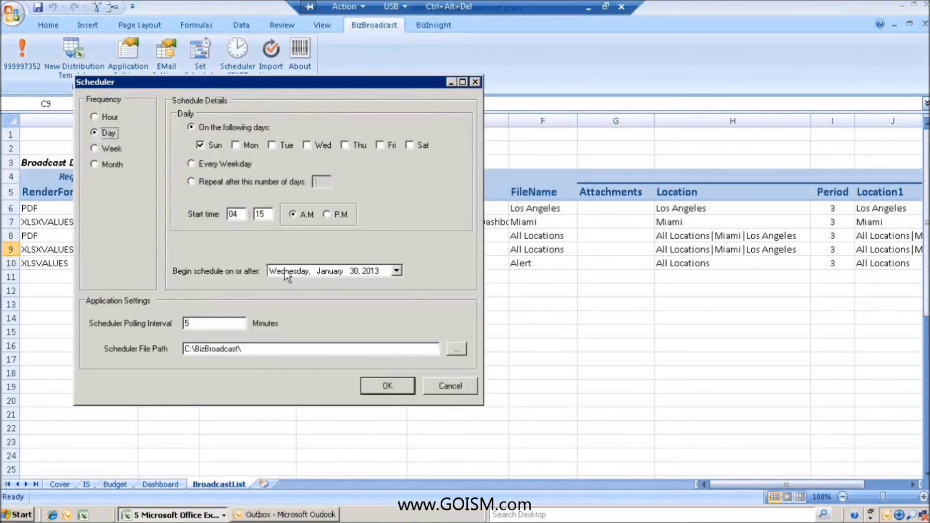
{"action": "left_click", "coordinate": [470, 391]}
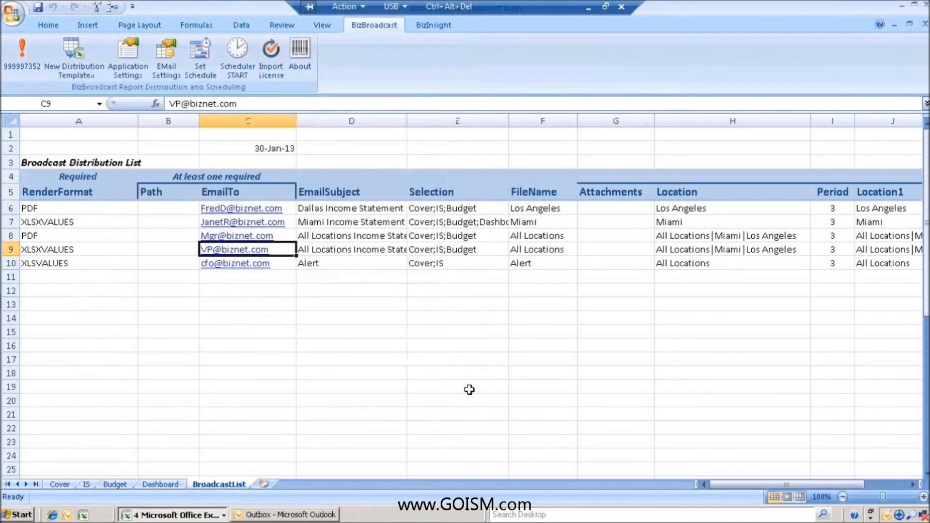
Review the available render formats for the Dallas Income Statement row without changing the selection.
{"action": "left_click", "coordinate": [99, 210]}
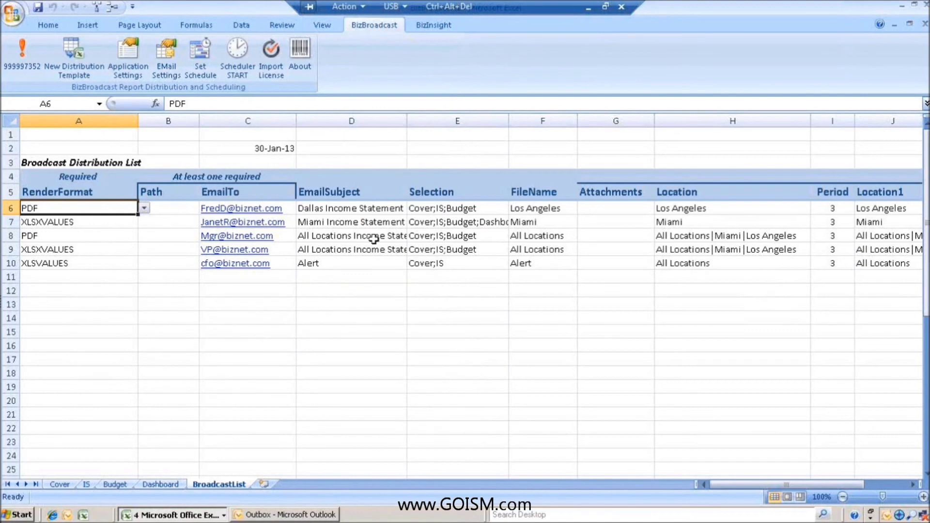
{"action": "left_click", "coordinate": [144, 208]}
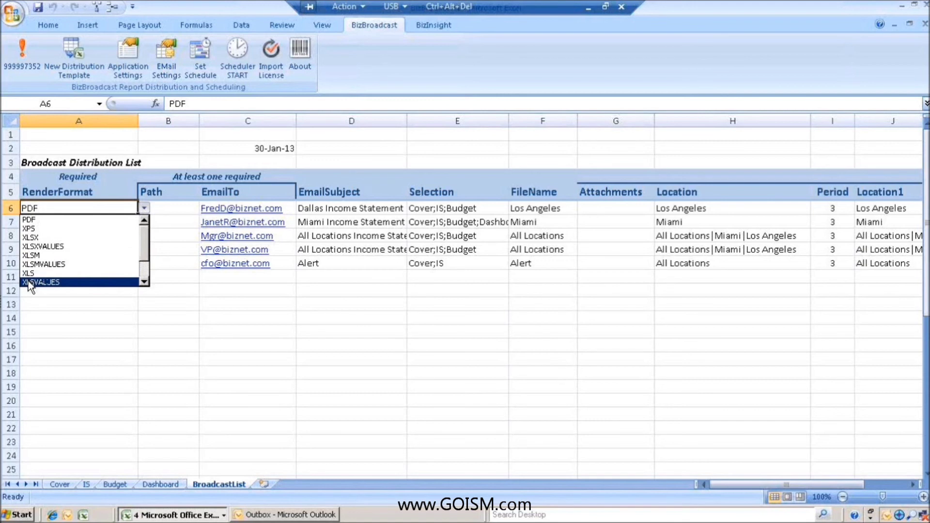
{"action": "left_click_drag", "start_coordinate": [148, 246], "coordinate": [144, 258]}
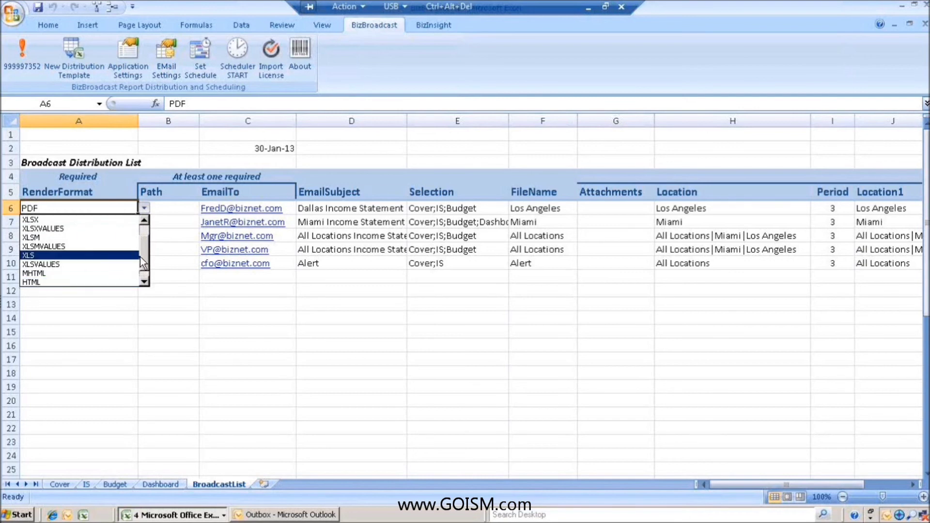
{"action": "left_click", "coordinate": [145, 237]}
{"action": "key", "text": "Escape"}
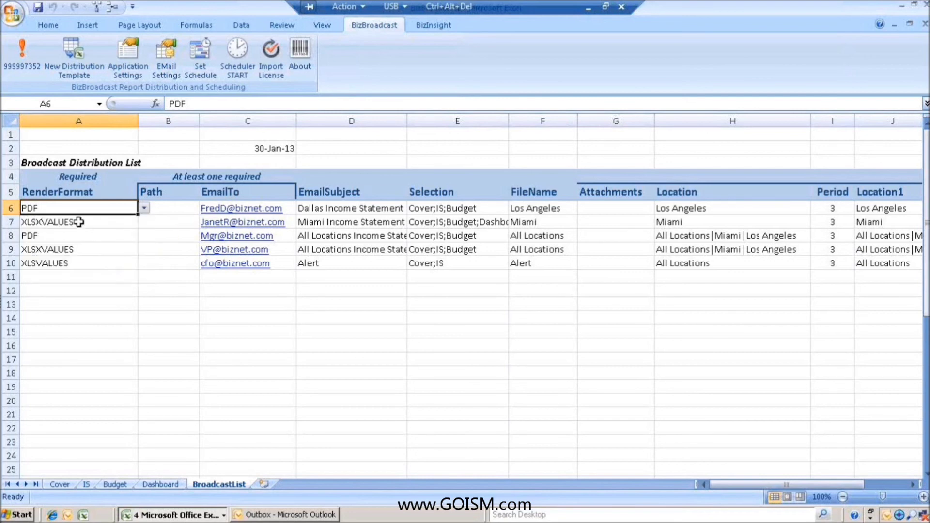
Set the render format of the Miami Income Statement row to XLS and select the render format cell in row 9.
{"action": "left_click", "coordinate": [81, 220]}
{"action": "left_click", "coordinate": [144, 221]}
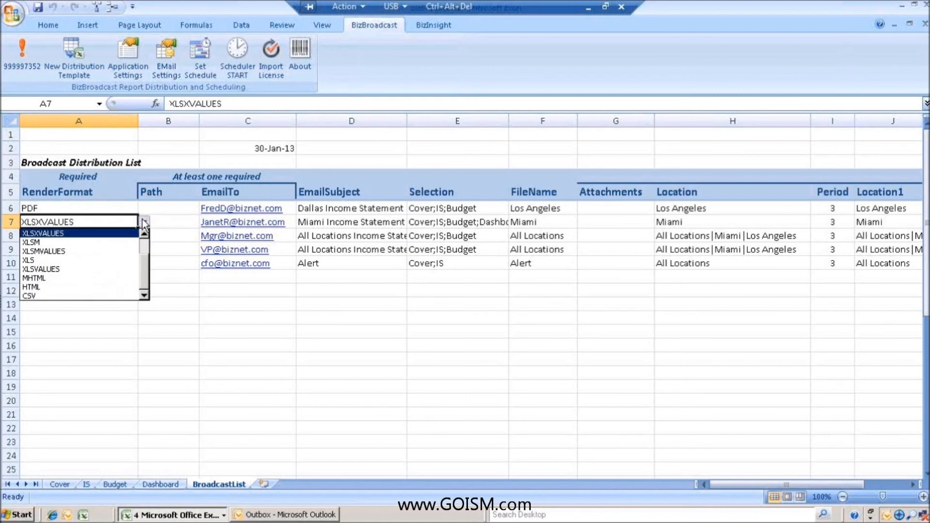
{"action": "left_click", "coordinate": [33, 260]}
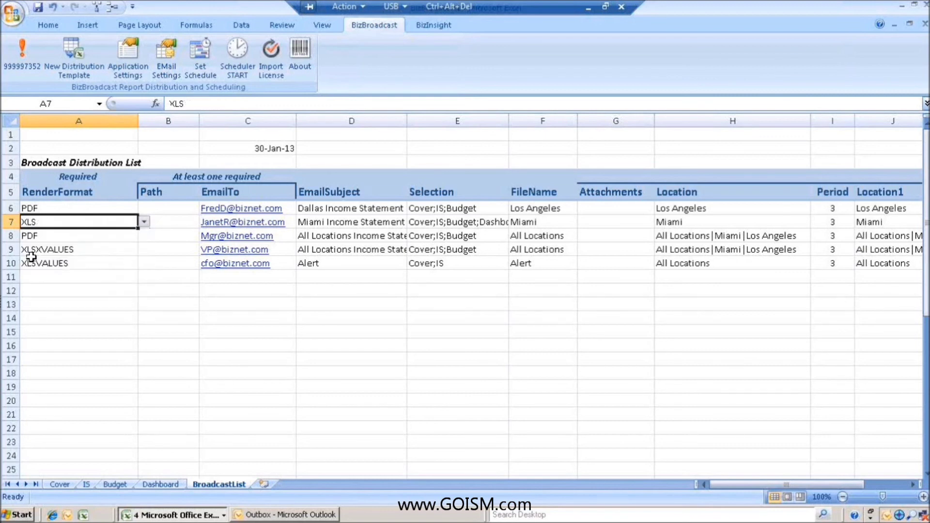
{"action": "left_click", "coordinate": [91, 249]}
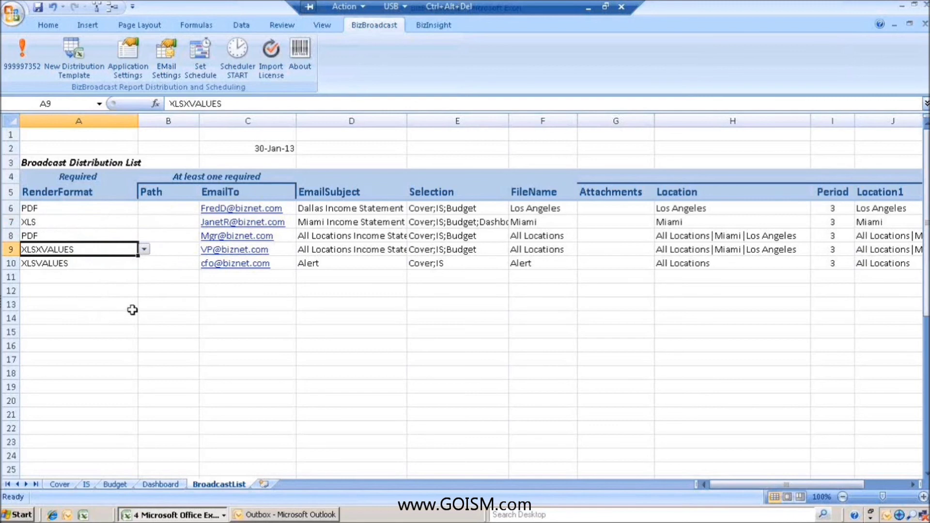
Inspect the first row's Path and EmailTo cells, then widen the Selection column to fit the Miami row's full sheet list.
{"action": "left_click", "coordinate": [149, 211]}
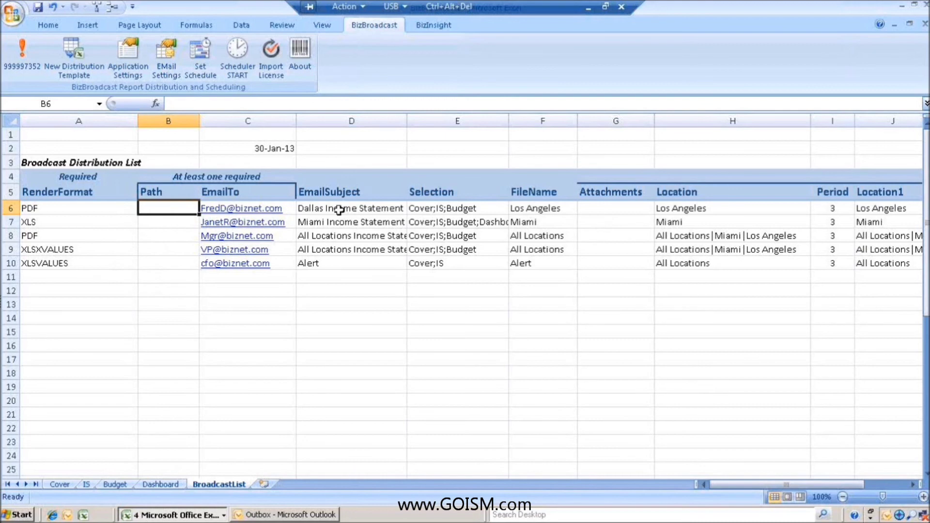
{"action": "left_click", "coordinate": [294, 209]}
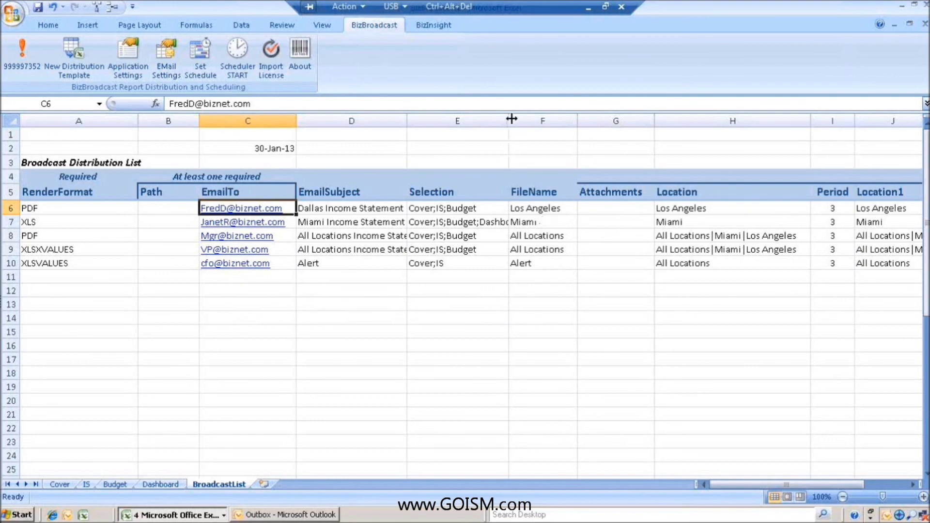
{"action": "left_click_drag", "start_coordinate": [512, 119], "coordinate": [574, 119]}
{"action": "left_click", "coordinate": [515, 222]}
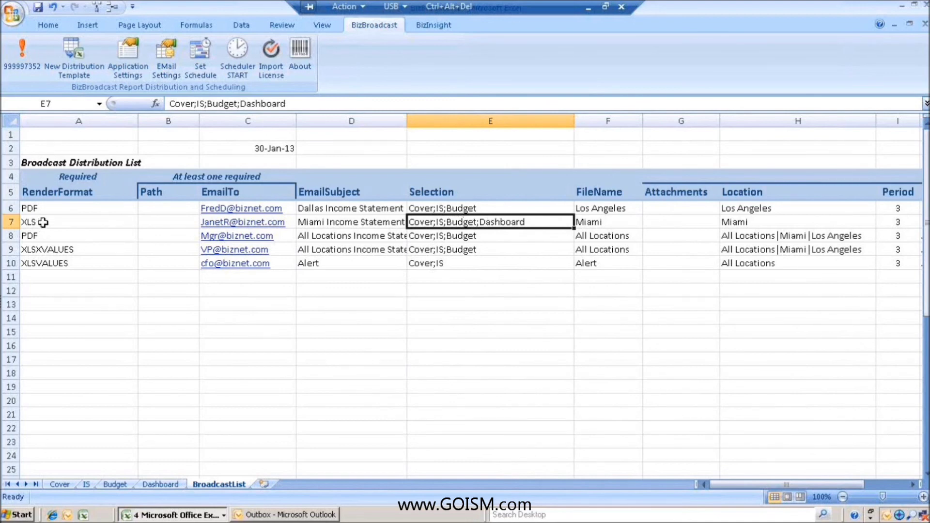
Change the Attachments parameter header to EmailBody, enter "text" in the first row and fill it down through row 10.
{"action": "left_click", "coordinate": [683, 194]}
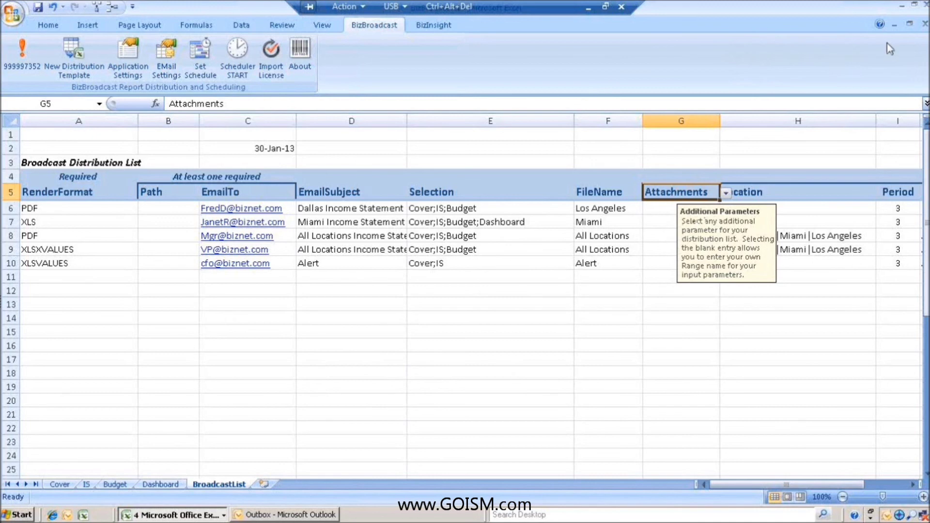
{"action": "left_click", "coordinate": [726, 194]}
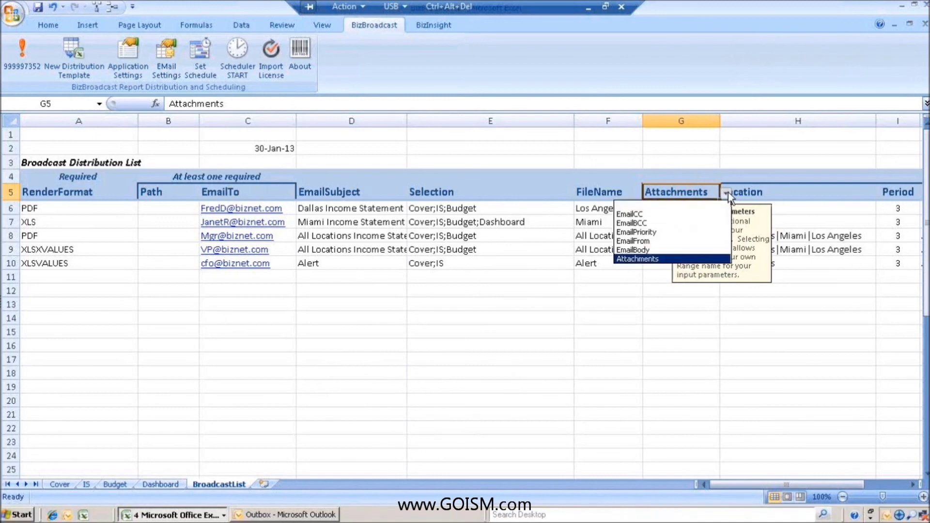
{"action": "left_click", "coordinate": [642, 253]}
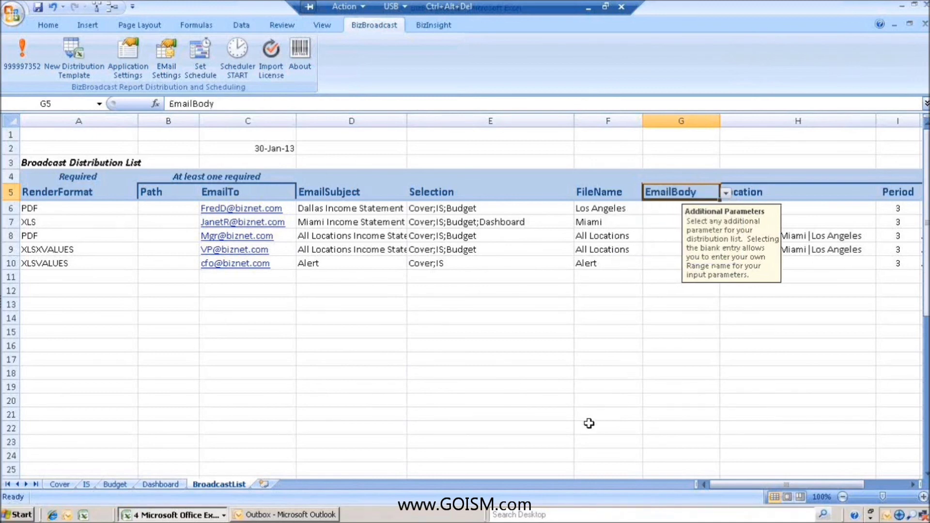
{"action": "left_click", "coordinate": [662, 212]}
{"action": "type", "text": "text"}
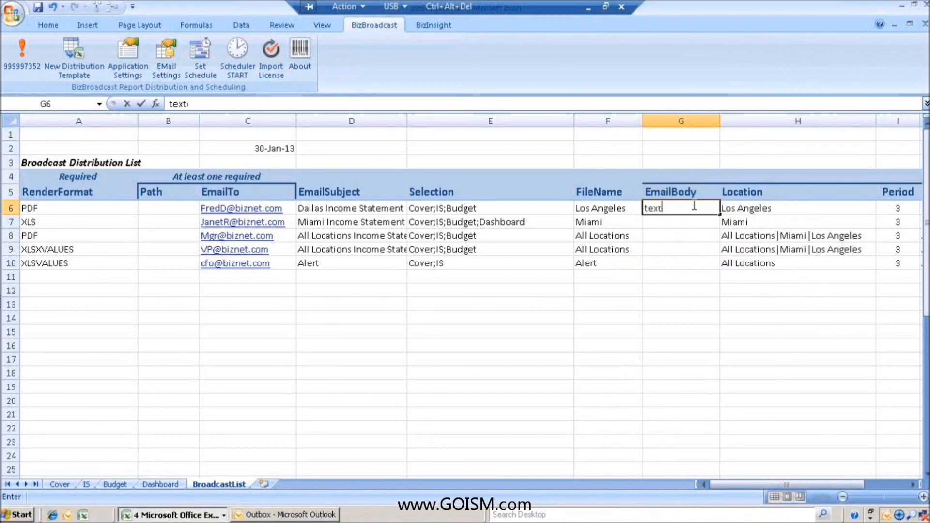
{"action": "left_click_drag", "start_coordinate": [720, 214], "coordinate": [710, 266]}
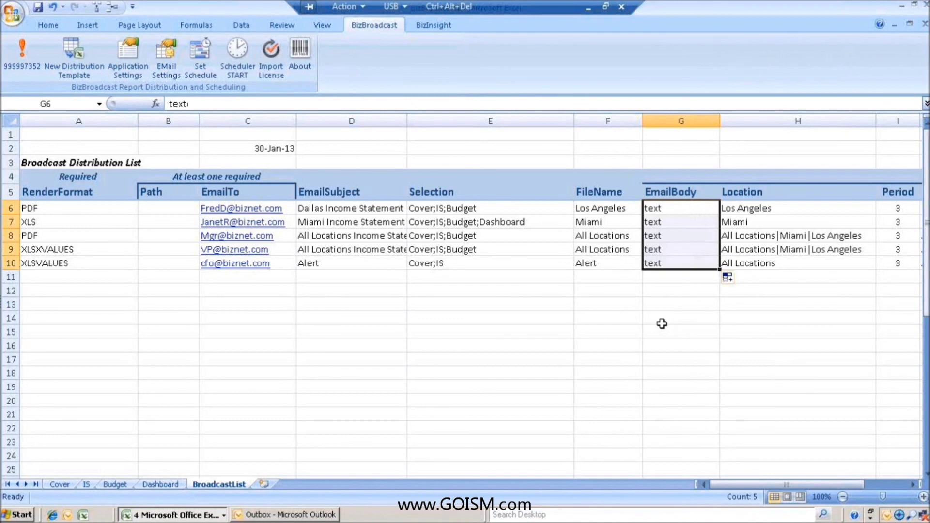
Inspect the Location parameter header and its values for distribution rows 6 through 9.
{"action": "left_click", "coordinate": [760, 194]}
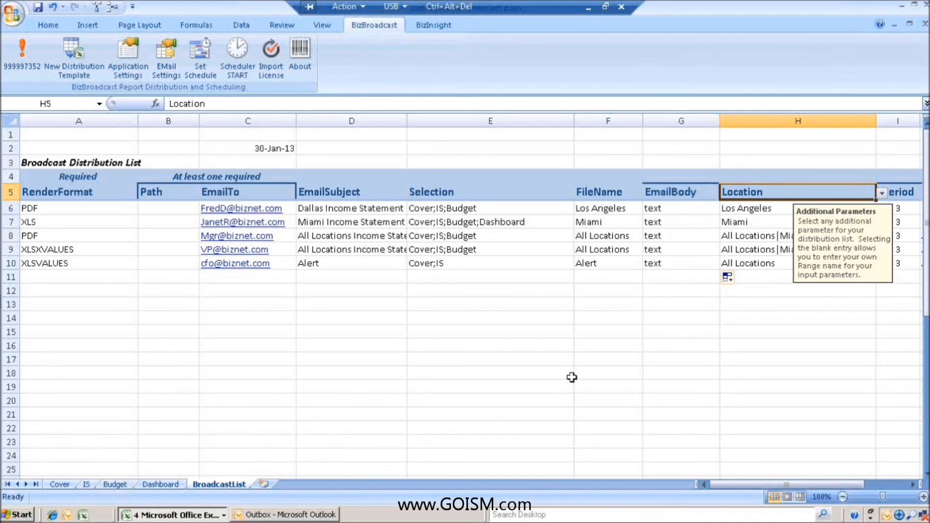
{"action": "left_click", "coordinate": [756, 208]}
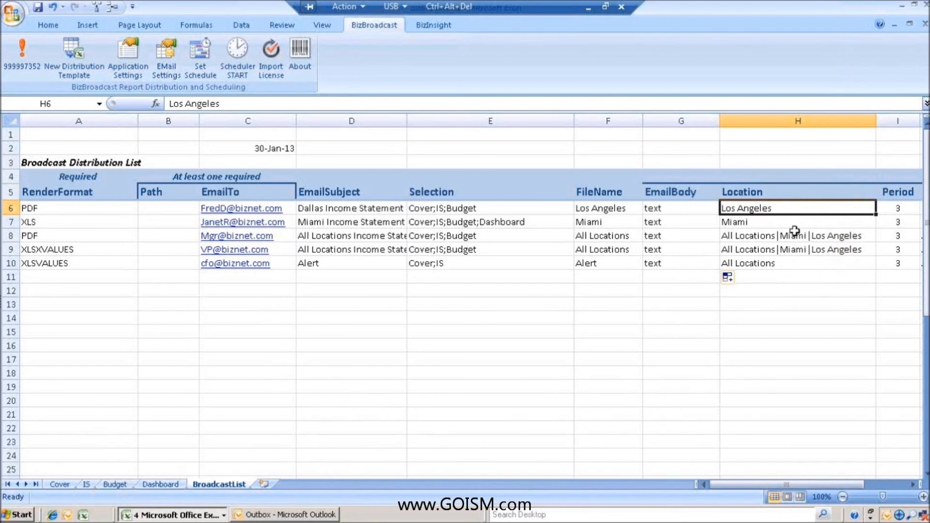
{"action": "left_click", "coordinate": [757, 226]}
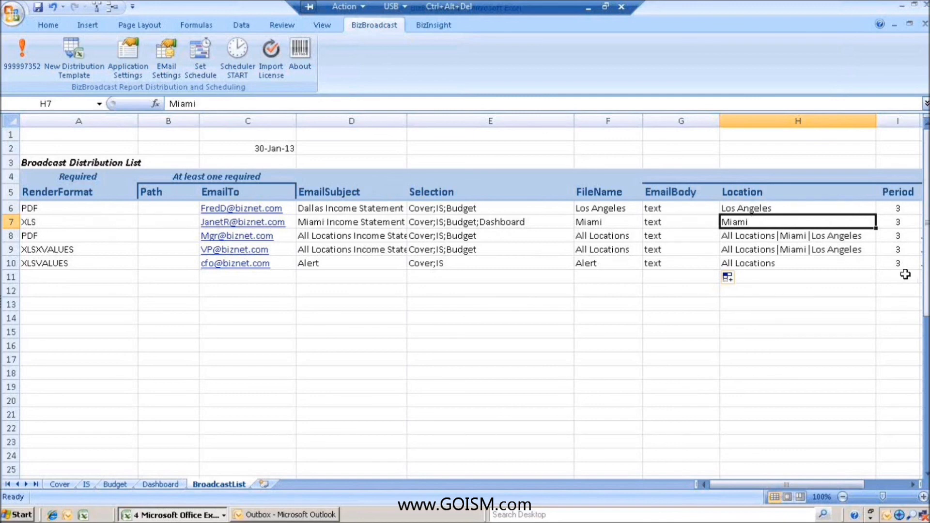
{"action": "left_click", "coordinate": [797, 237]}
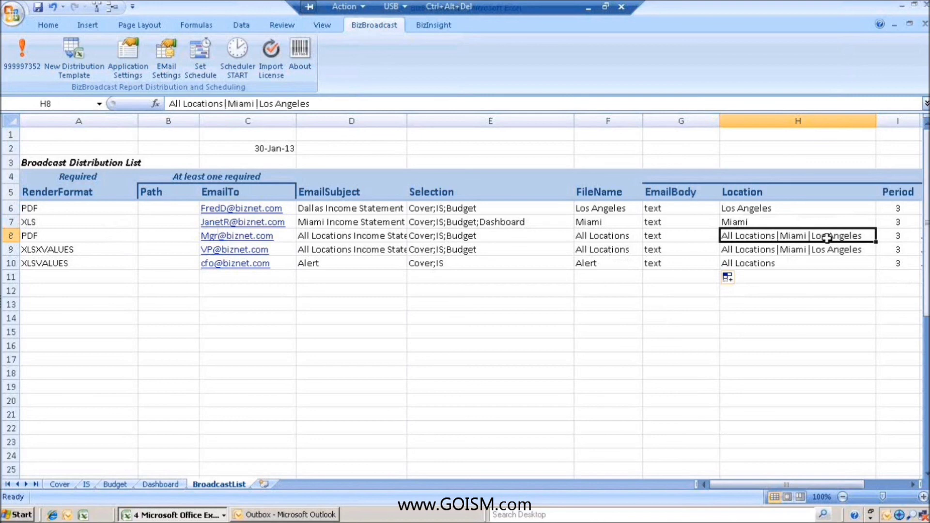
{"action": "left_click", "coordinate": [752, 250]}
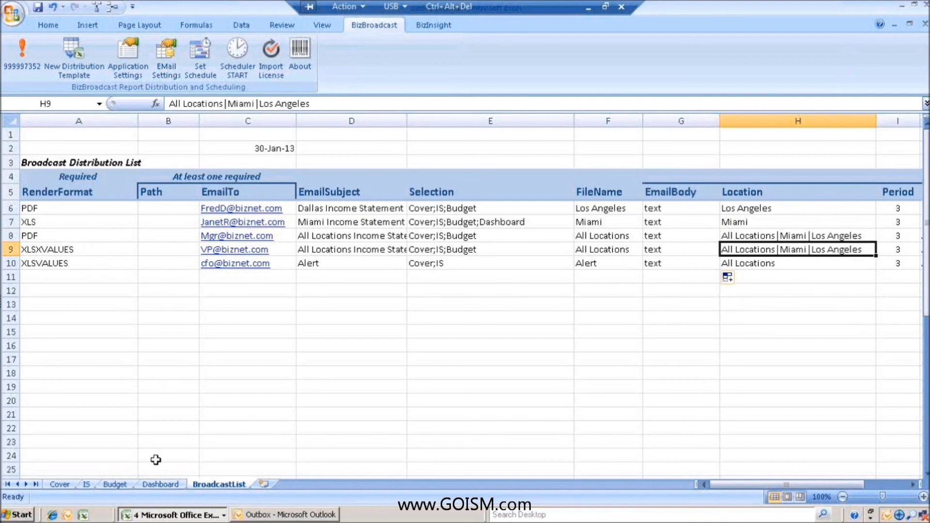
Check the Outlook Outbox, return to the Excel distribution list, run the BizBroadcast distribution and dismiss its summary report.
{"action": "left_click", "coordinate": [260, 515]}
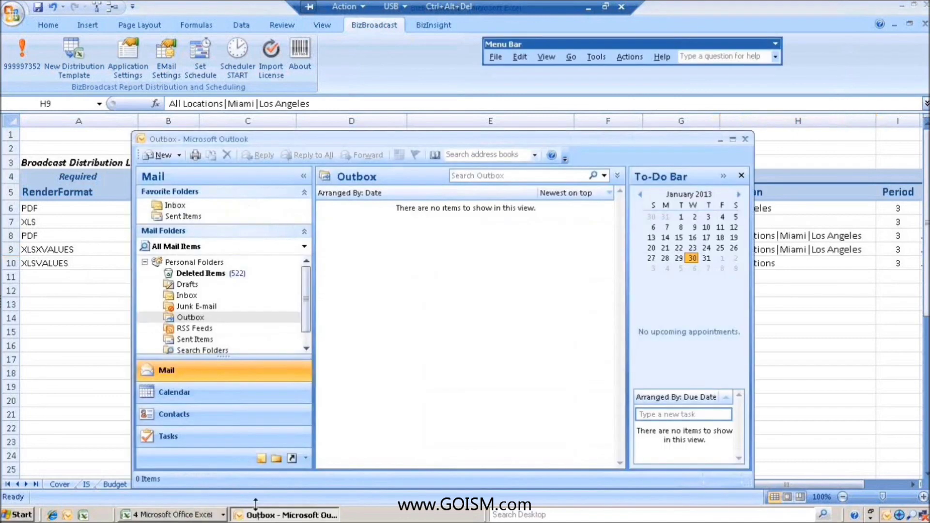
{"action": "left_click", "coordinate": [98, 319]}
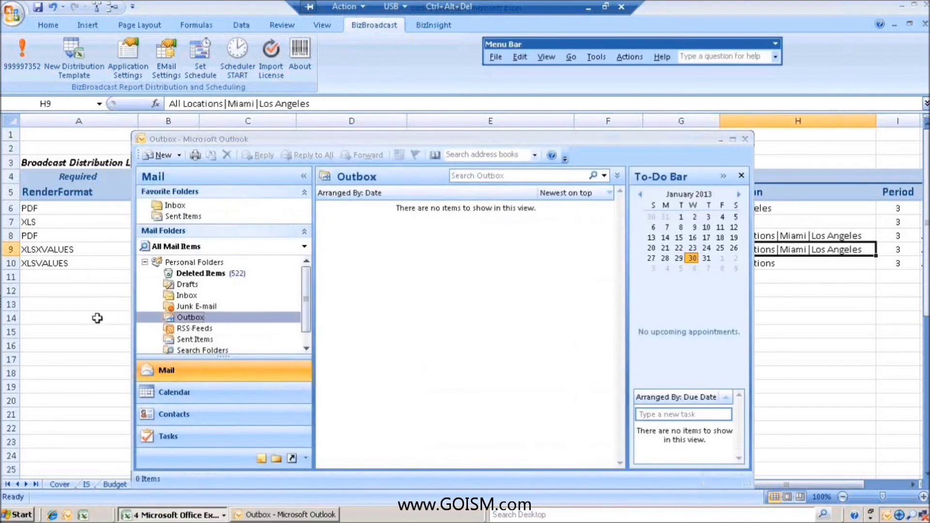
{"action": "left_click", "coordinate": [22, 54]}
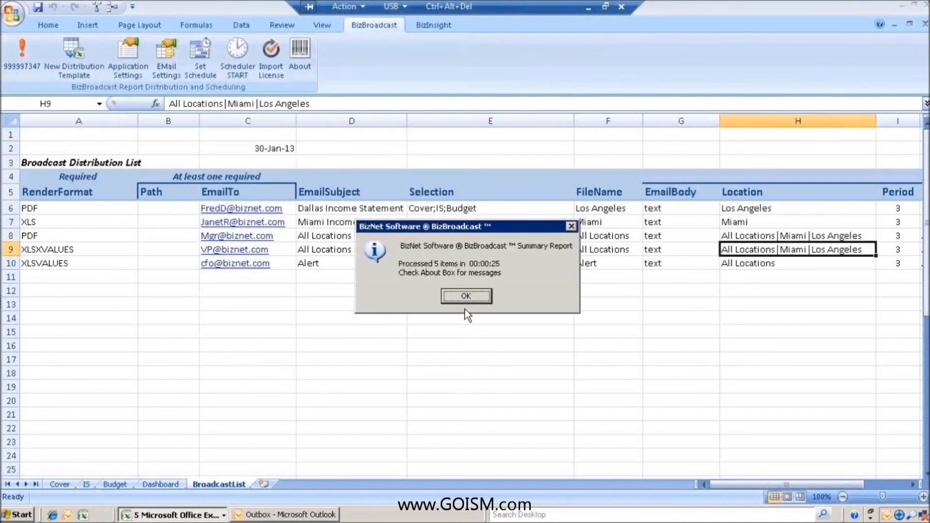
{"action": "left_click", "coordinate": [464, 298]}
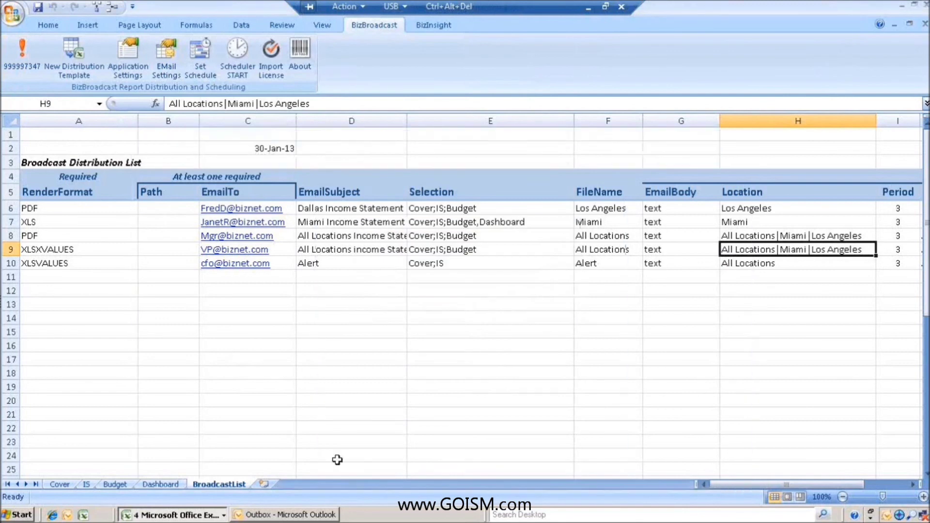
Open the Dallas Income Statement message's PDF from the Outlook Outbox and view its income statement and budget sections in Adobe Reader.
{"action": "left_click", "coordinate": [238, 514]}
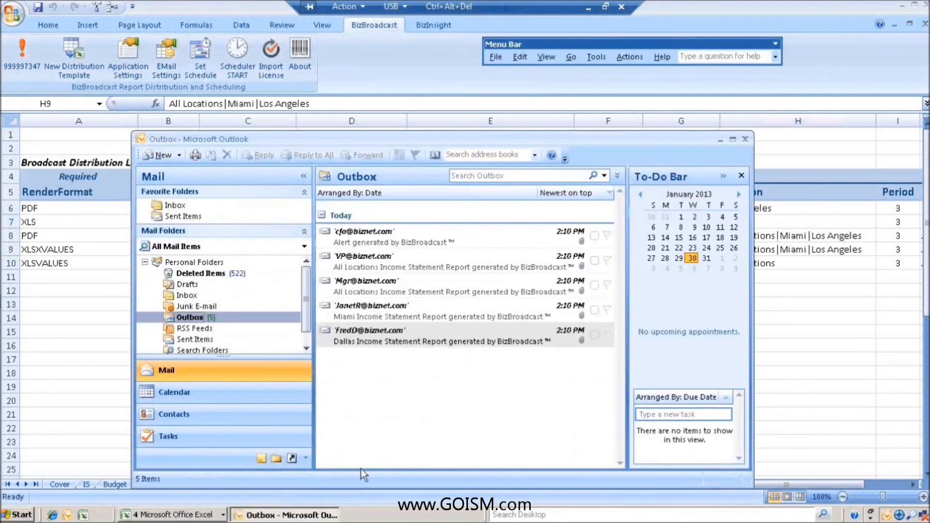
{"action": "double_click", "coordinate": [389, 335]}
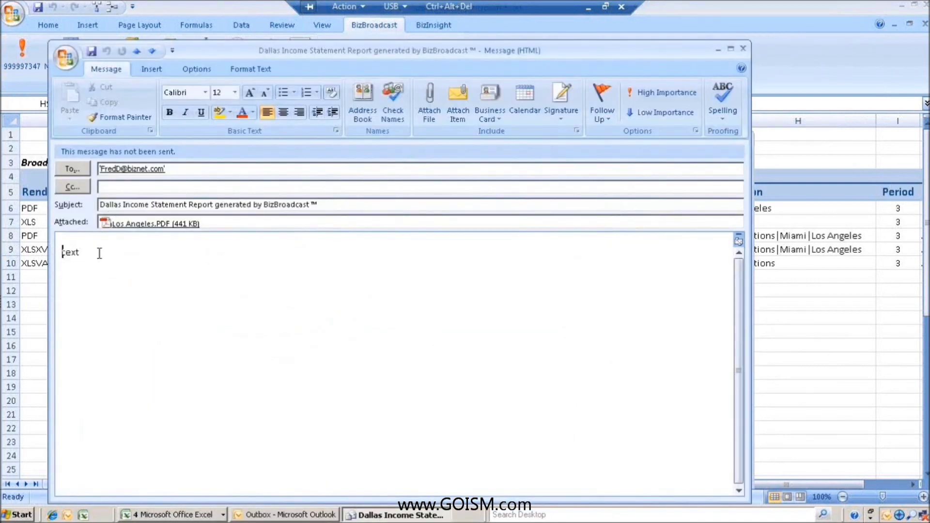
{"action": "double_click", "coordinate": [116, 223]}
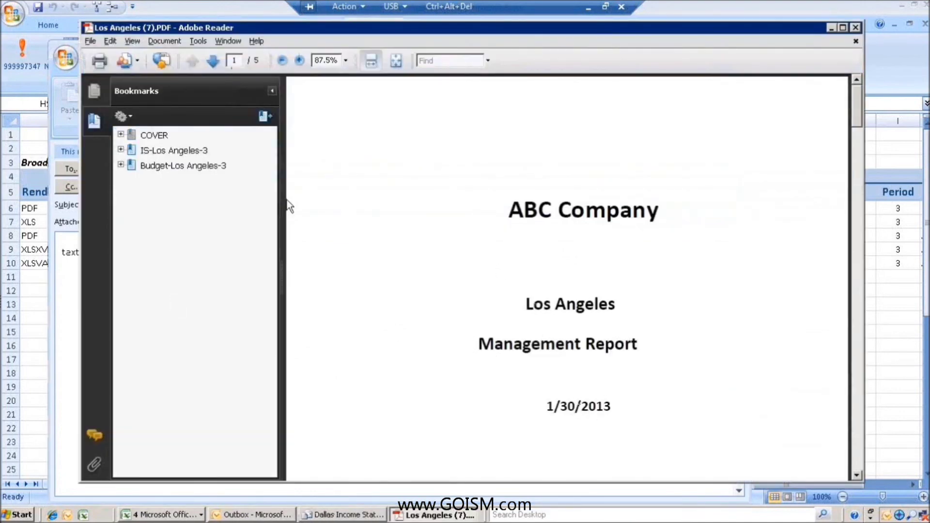
{"action": "left_click", "coordinate": [178, 152]}
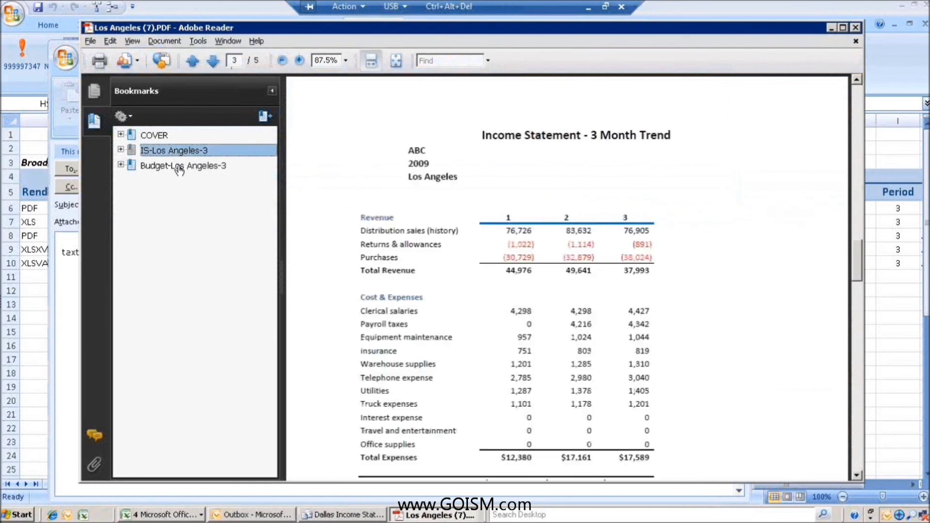
{"action": "scroll", "coordinate": [179, 167], "scroll_direction": "down", "scroll_amount": 3}
{"action": "left_click", "coordinate": [179, 167]}
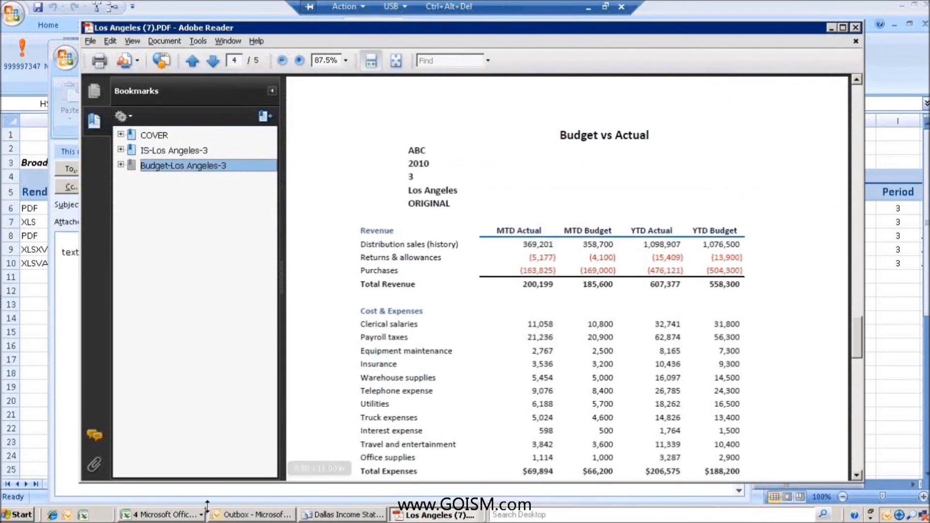
Switch to the Outlook Outbox, open the Miami Income Statement message and open its Miami.xls attachment in Excel.
{"action": "left_click", "coordinate": [222, 517]}
{"action": "double_click", "coordinate": [361, 315]}
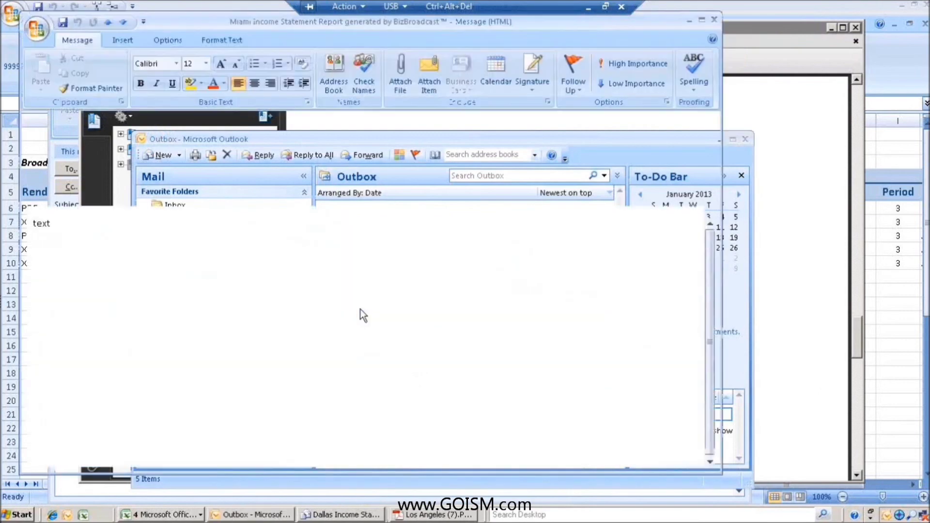
{"action": "double_click", "coordinate": [112, 194]}
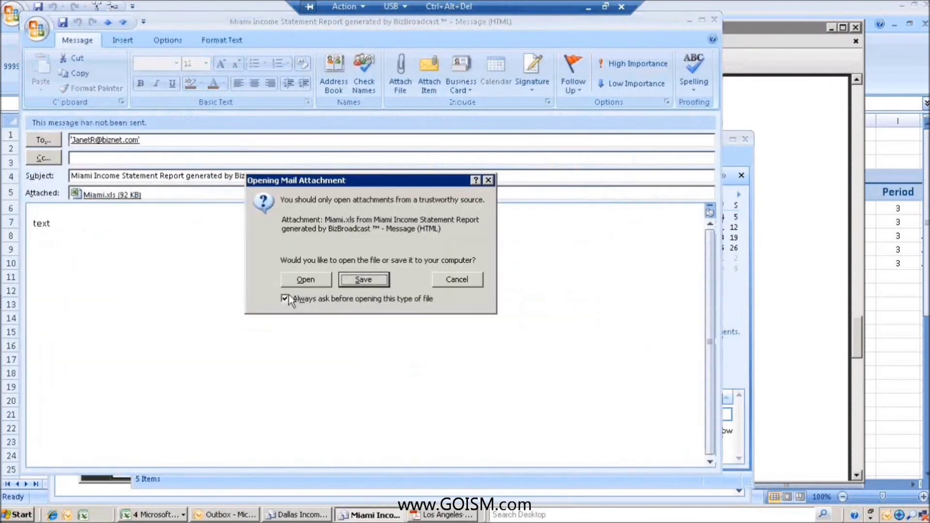
{"action": "left_click", "coordinate": [306, 280]}
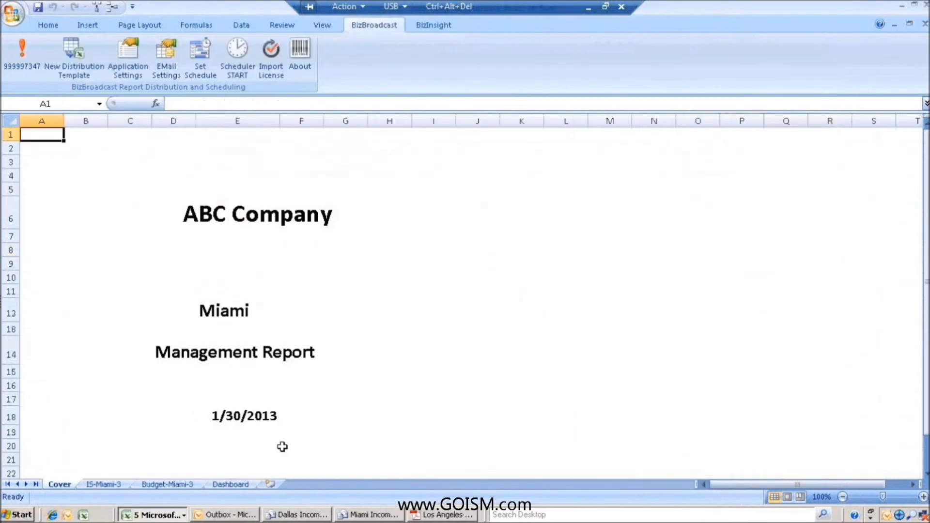
Review the Miami income statement, check cell F14's BizNet DrillDown availability, and view the budget and dashboard sheets.
{"action": "left_click", "coordinate": [102, 484]}
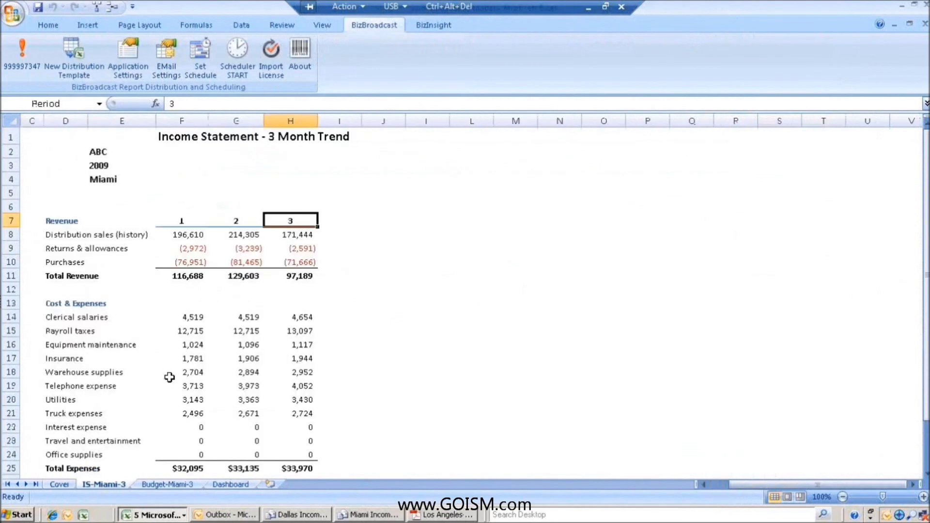
{"action": "right_click", "coordinate": [184, 322]}
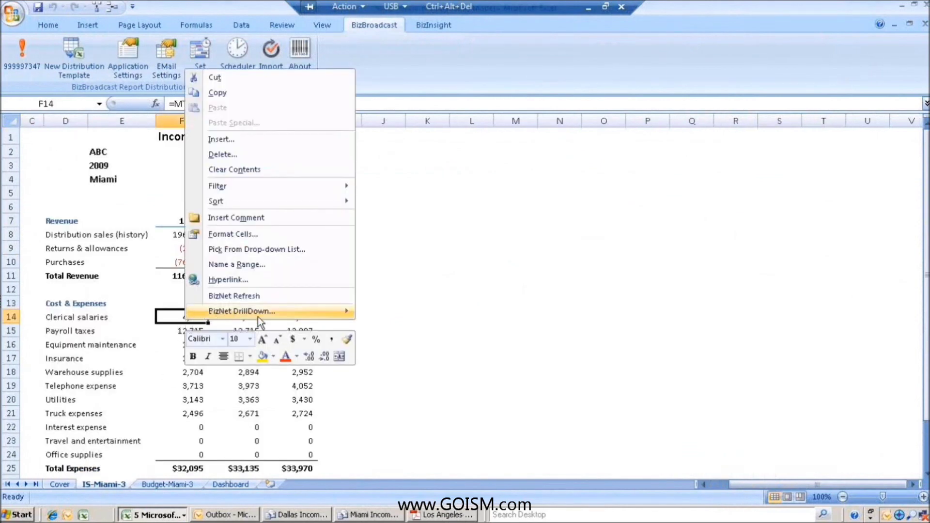
{"action": "mouse_move", "coordinate": [258, 318]}
{"action": "left_click", "coordinate": [162, 481]}
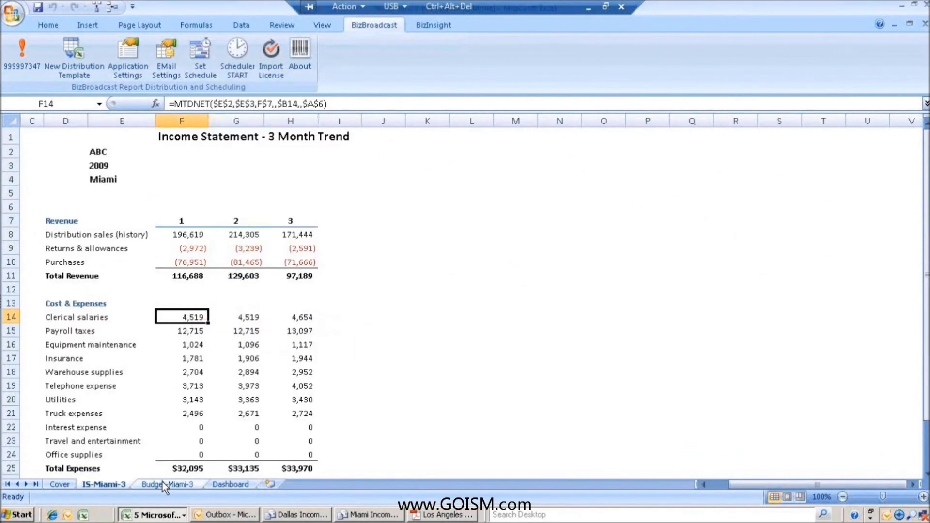
{"action": "left_click", "coordinate": [223, 485]}
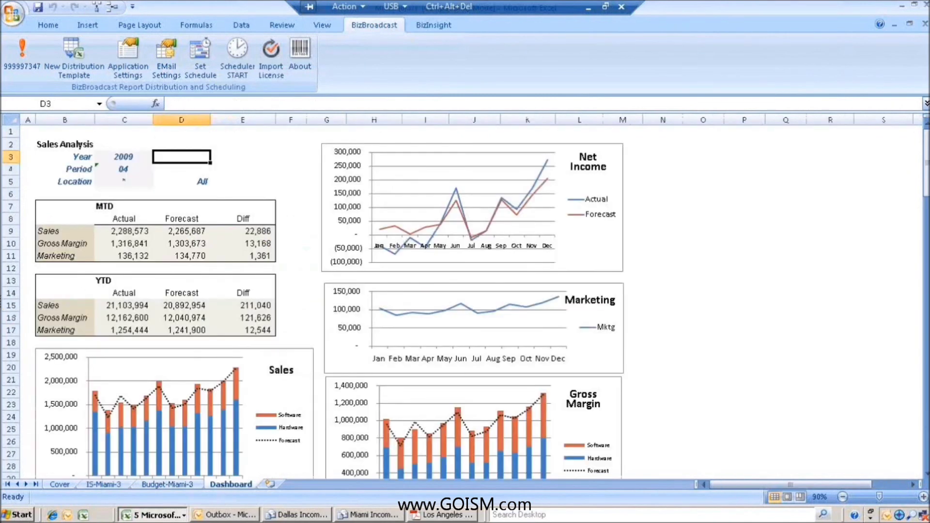
Open the manager's All Locations PDF from the Outlook Outbox and view its All Locations income statement and budget and its Miami income statement.
{"action": "left_click", "coordinate": [228, 516]}
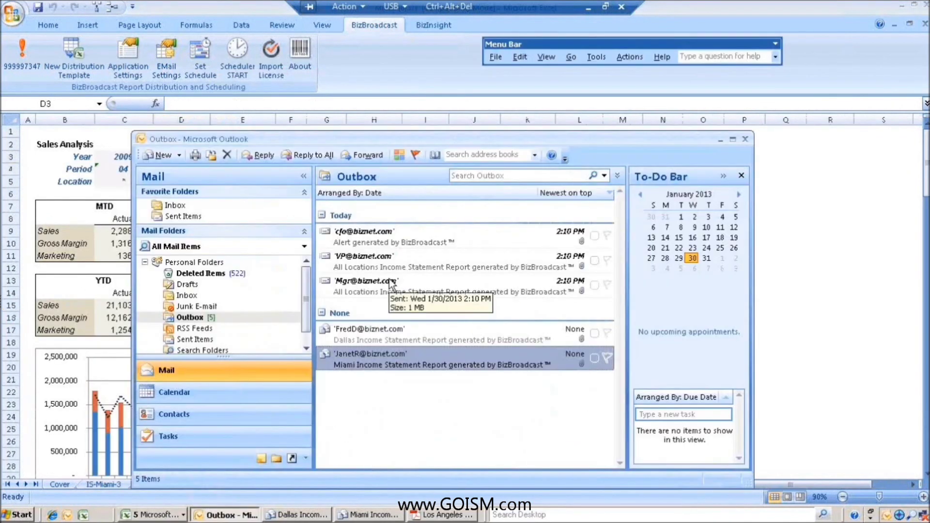
{"action": "left_click", "coordinate": [391, 285]}
{"action": "double_click", "coordinate": [392, 285]}
{"action": "left_click", "coordinate": [141, 210]}
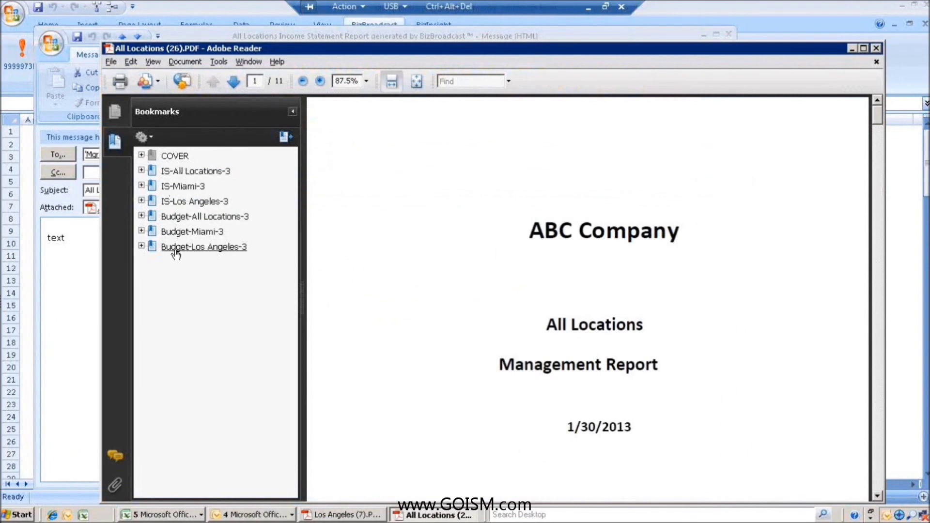
{"action": "left_click", "coordinate": [190, 172]}
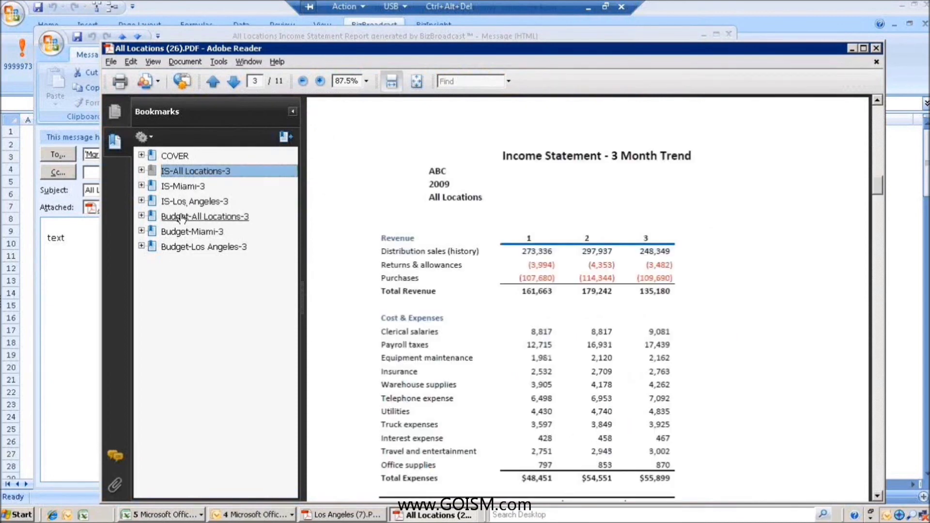
{"action": "left_click", "coordinate": [181, 217]}
{"action": "left_click", "coordinate": [183, 187]}
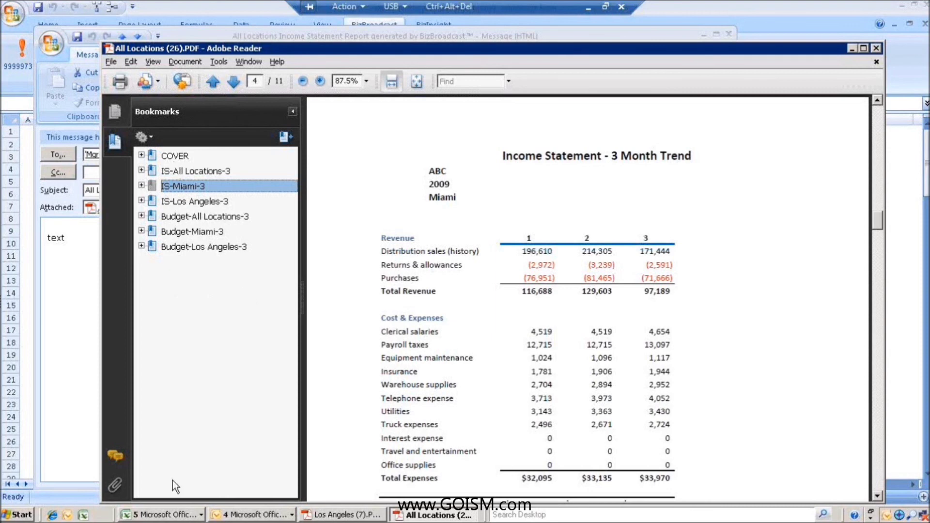
Return to the Outlook Outbox and open the All Locations workbook attached to the VP's message in Excel.
{"action": "left_click", "coordinate": [225, 516]}
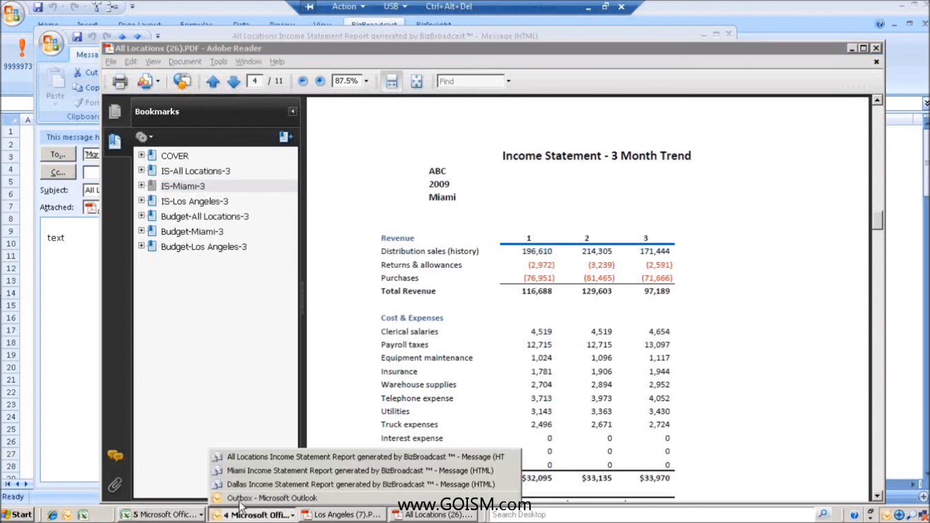
{"action": "left_click", "coordinate": [262, 498]}
{"action": "double_click", "coordinate": [369, 267]}
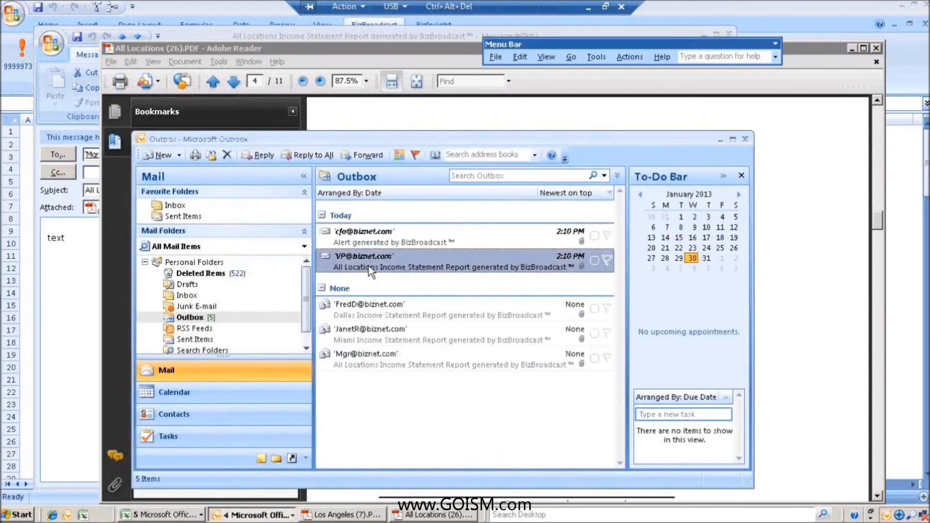
{"action": "double_click", "coordinate": [150, 223]}
{"action": "left_click", "coordinate": [335, 312]}
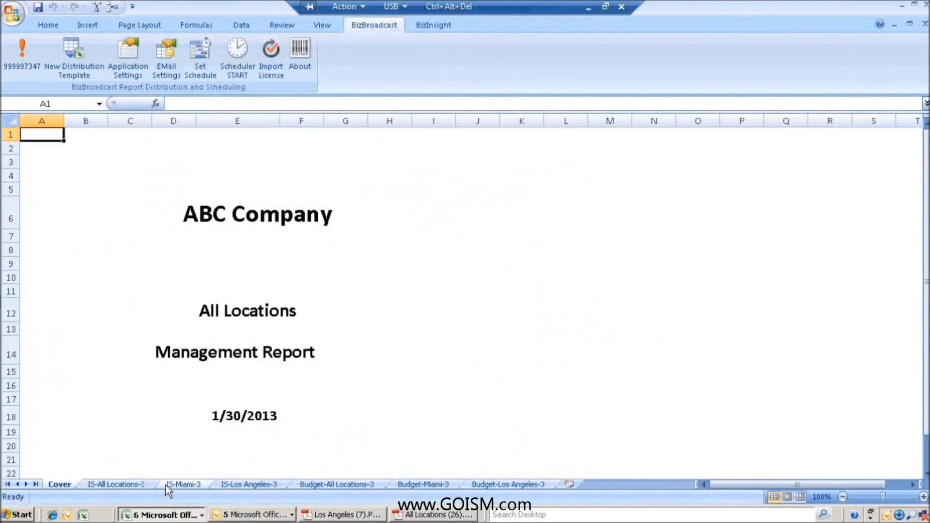
Check BizNet DrillDown availability on the All Locations income statement's cell F14, view the other location and budget sheets, and return to the Outlook Outbox.
{"action": "left_click", "coordinate": [137, 485]}
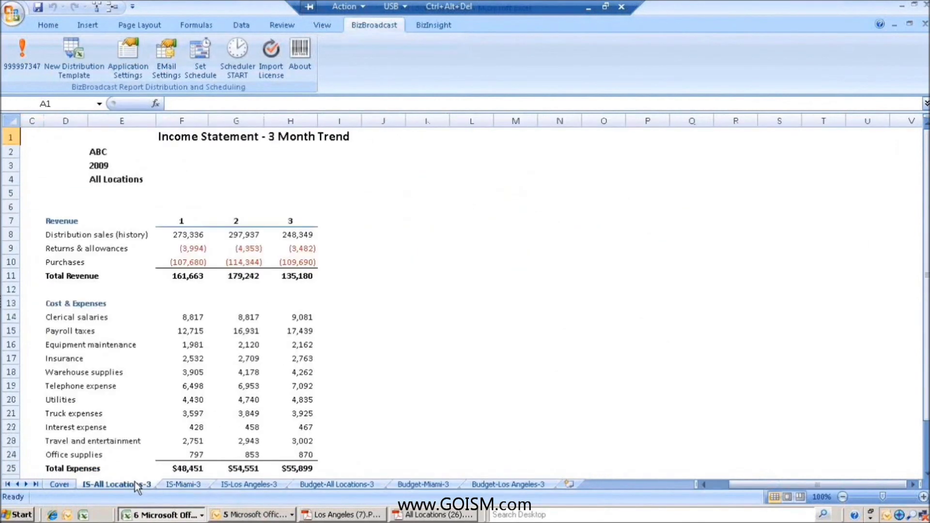
{"action": "right_click", "coordinate": [198, 322]}
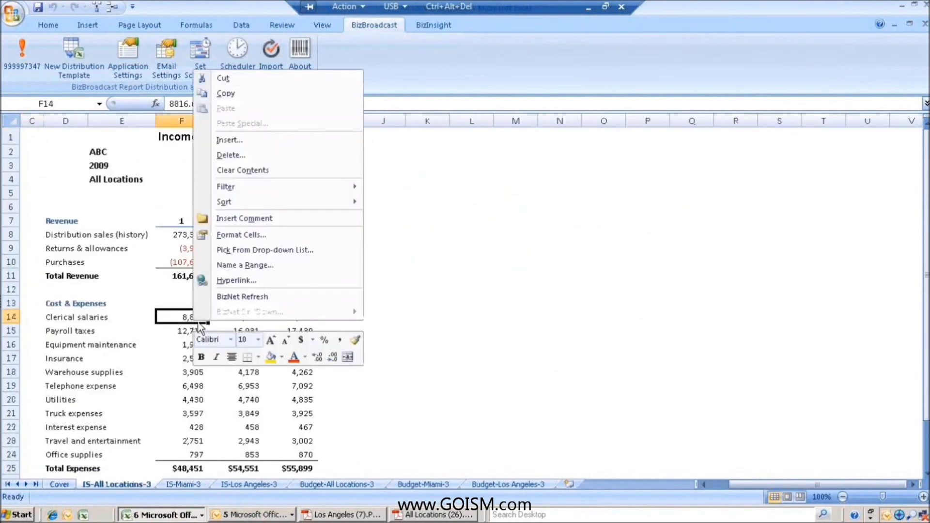
{"action": "left_click", "coordinate": [182, 483]}
{"action": "left_click", "coordinate": [191, 484]}
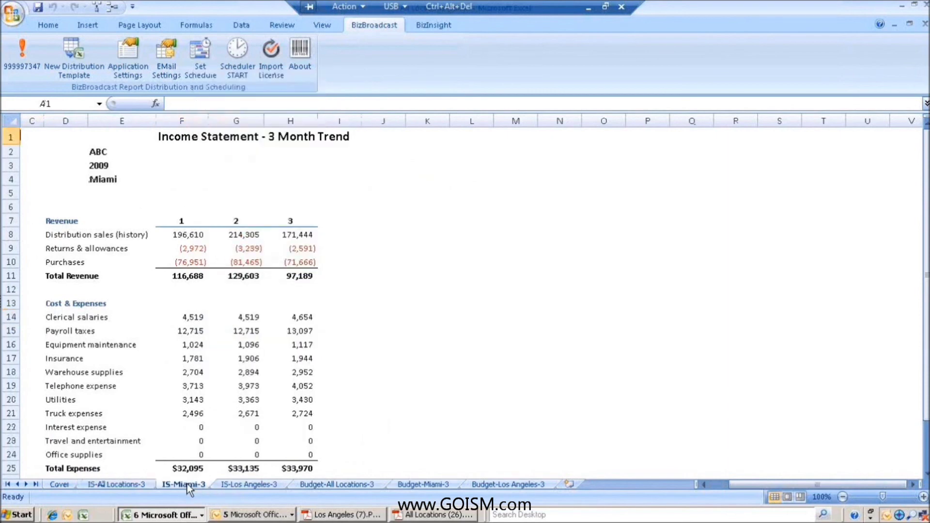
{"action": "left_click", "coordinate": [234, 482]}
{"action": "left_click", "coordinate": [317, 482]}
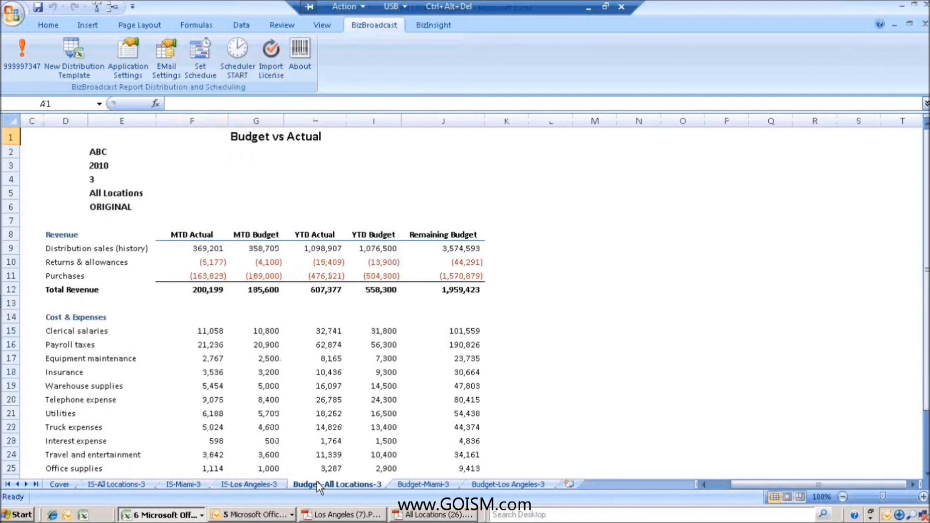
{"action": "left_click", "coordinate": [271, 516]}
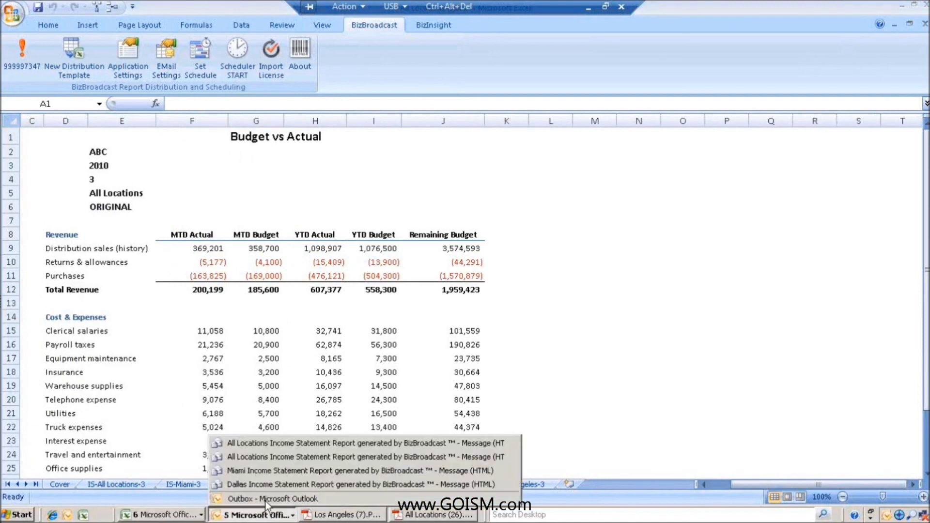
{"action": "left_click", "coordinate": [269, 499]}
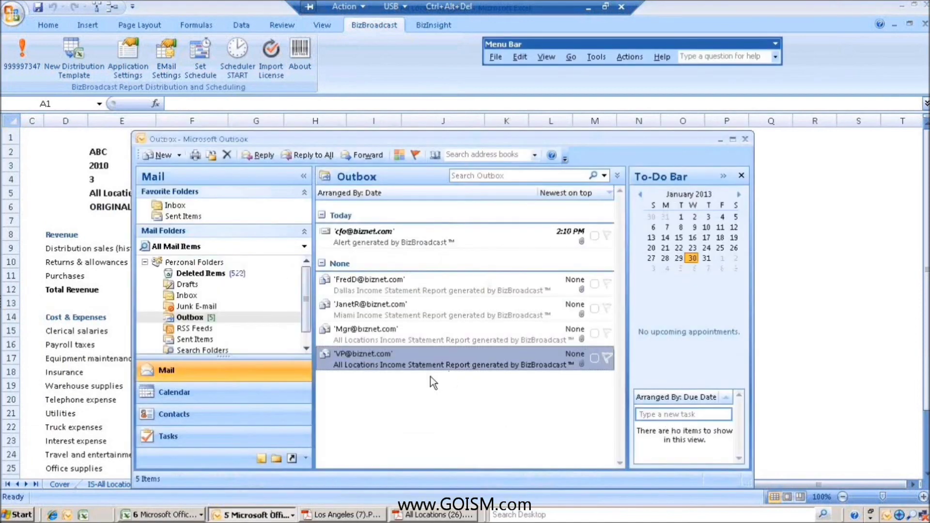